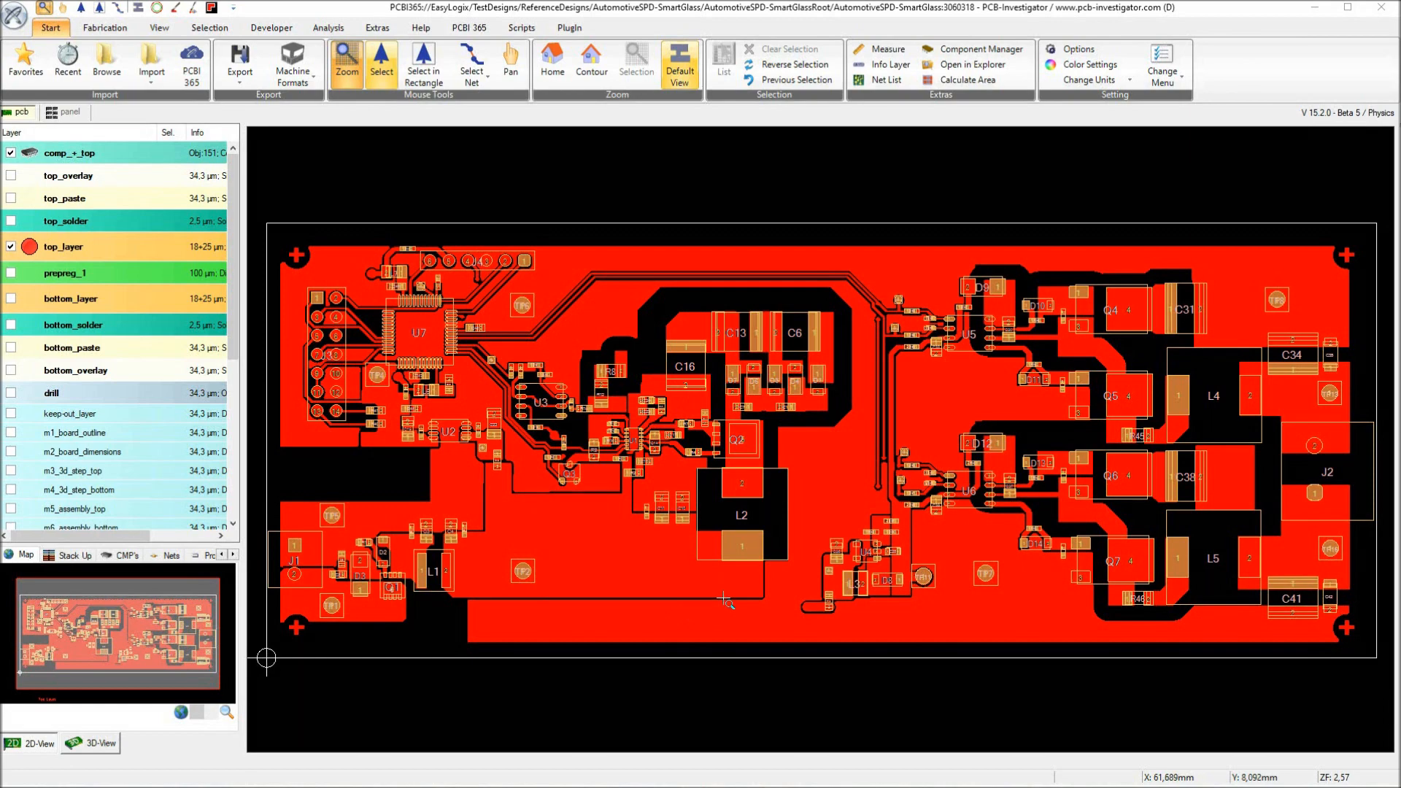
Start the Mycronic Pick & Place exporter and restore the board map beside it.
{"action": "left_click", "coordinate": [295, 77]}
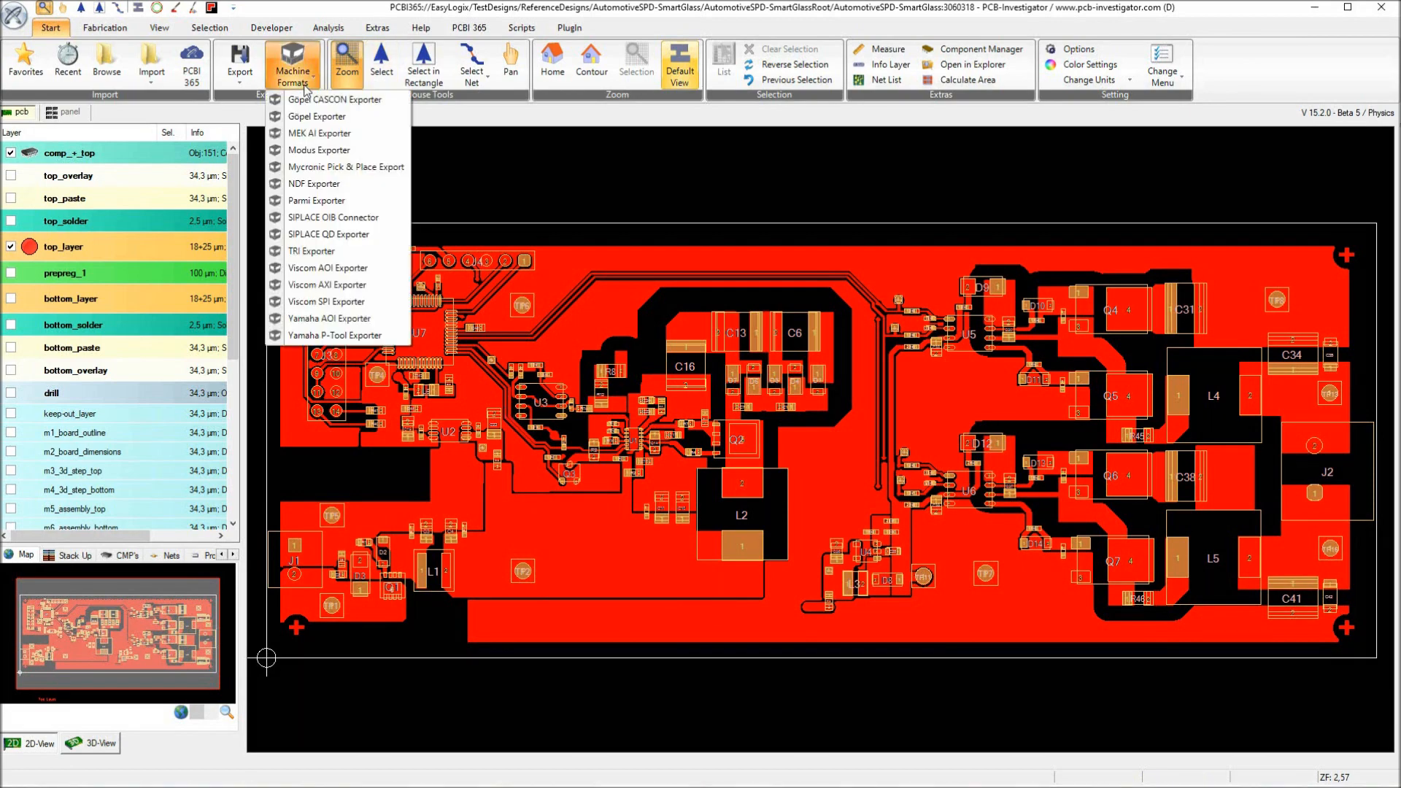
{"action": "left_click", "coordinate": [326, 167]}
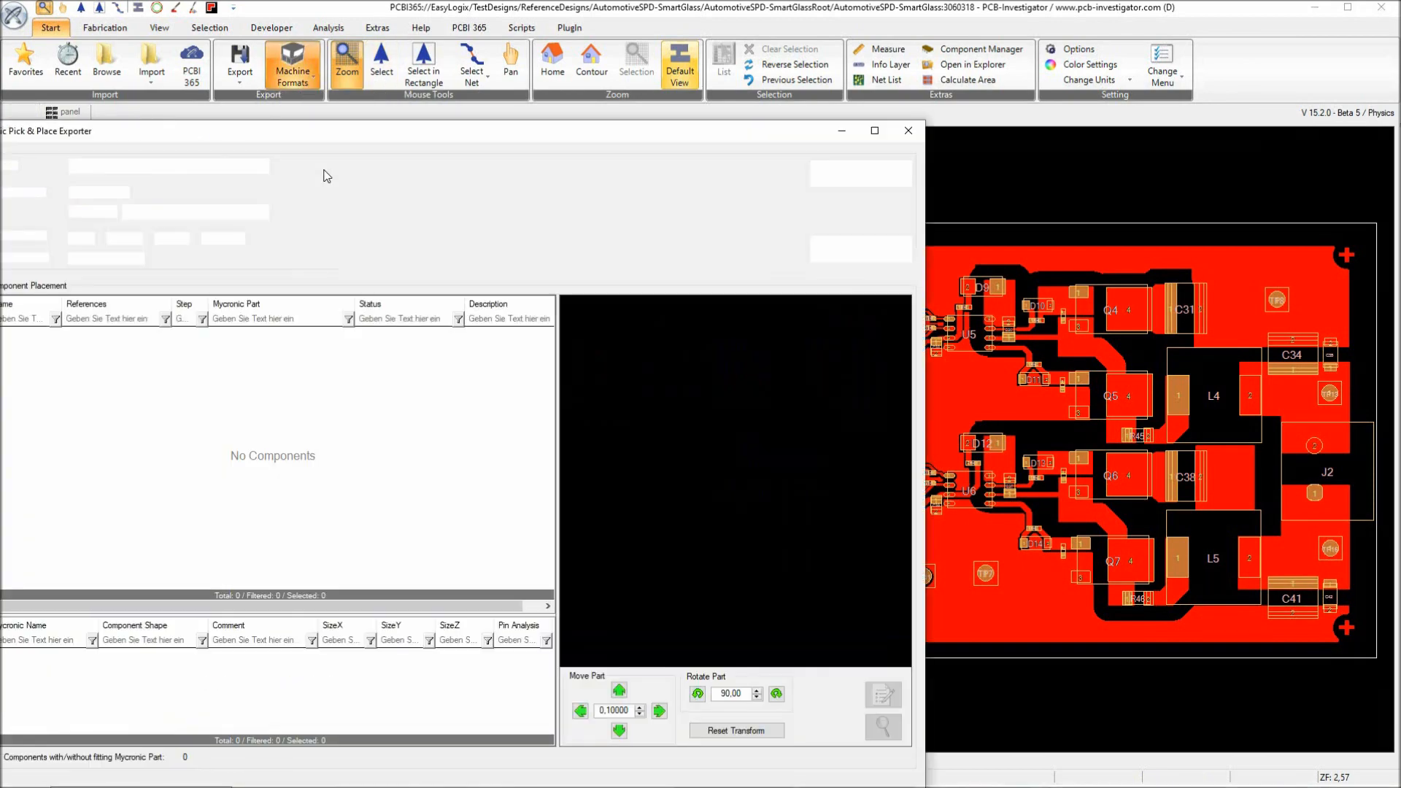
{"action": "left_click_drag", "start_coordinate": [292, 135], "coordinate": [568, 42]}
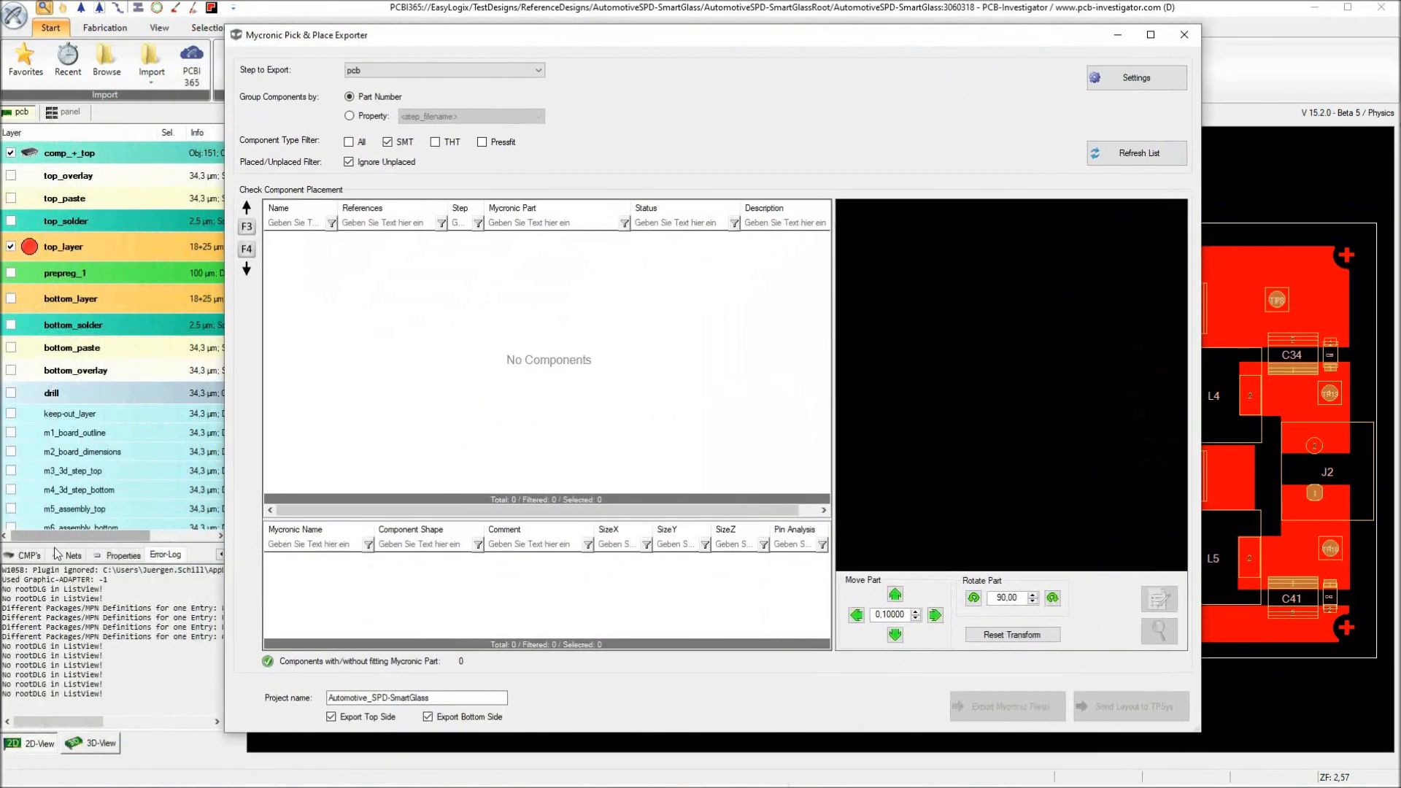
{"action": "left_click", "coordinate": [33, 555]}
{"action": "double_click", "coordinate": [219, 554]}
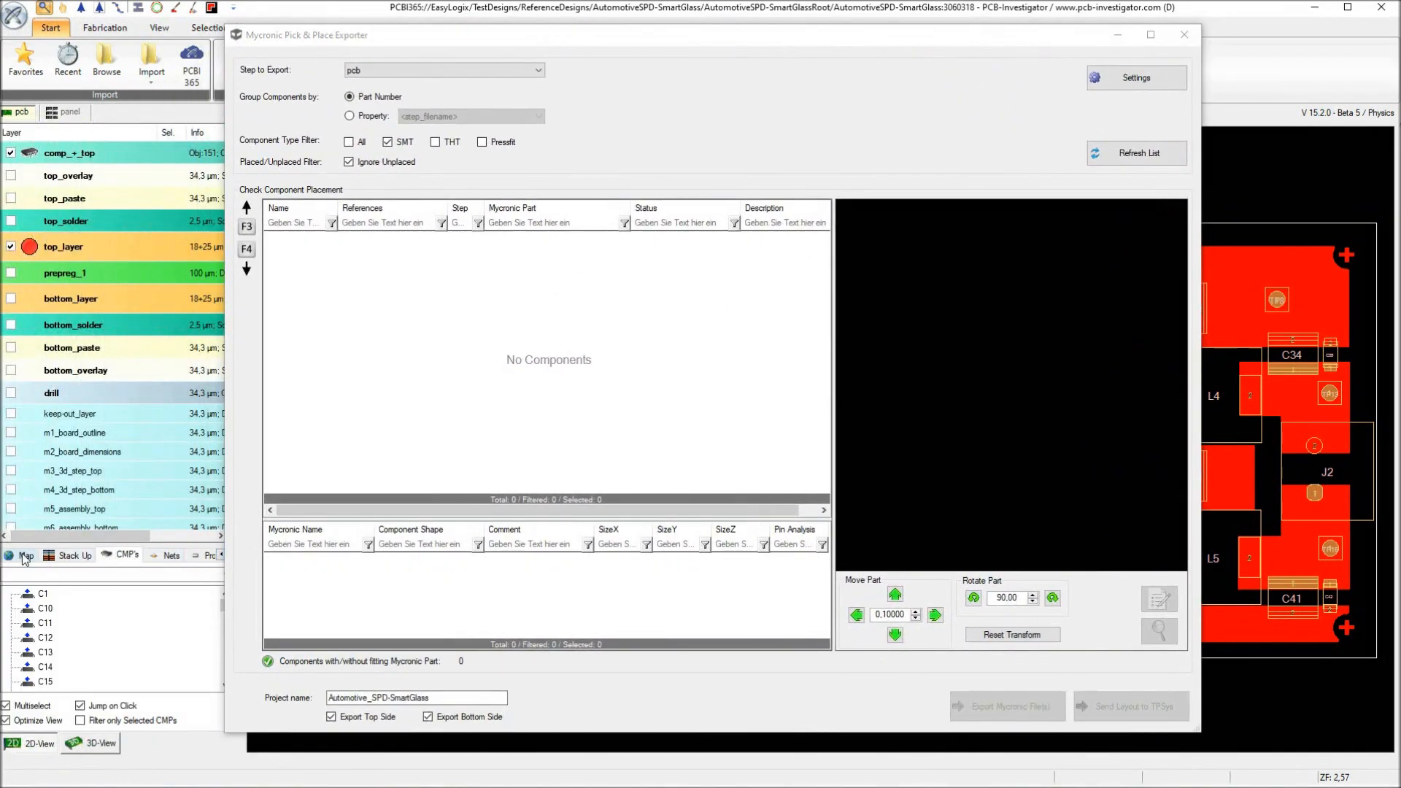
{"action": "left_click", "coordinate": [20, 553]}
Save the Mycronic settings with the TPSys connection as library source and the project name as prefix for panels/PCBs.
{"action": "left_click", "coordinate": [1133, 84]}
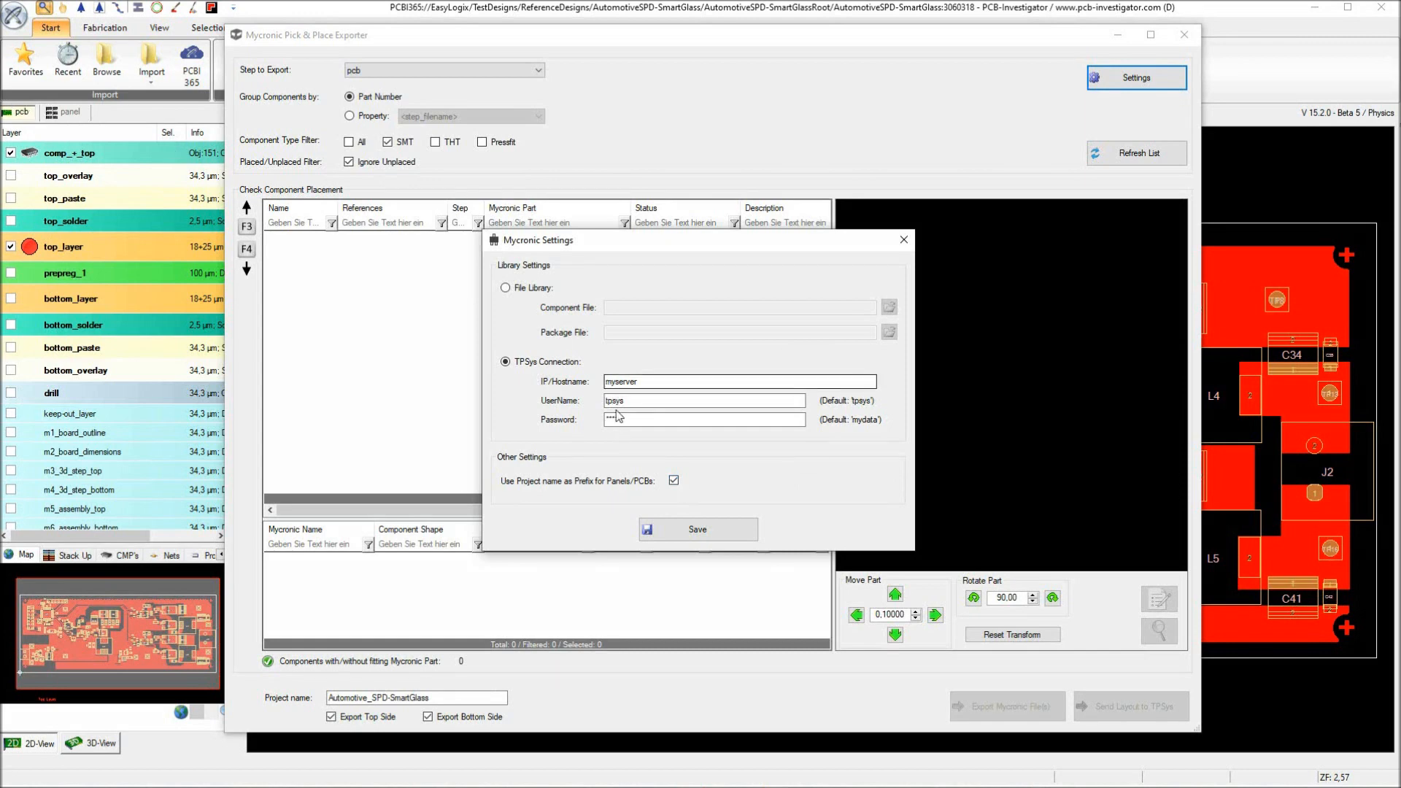
{"action": "left_click", "coordinate": [712, 529]}
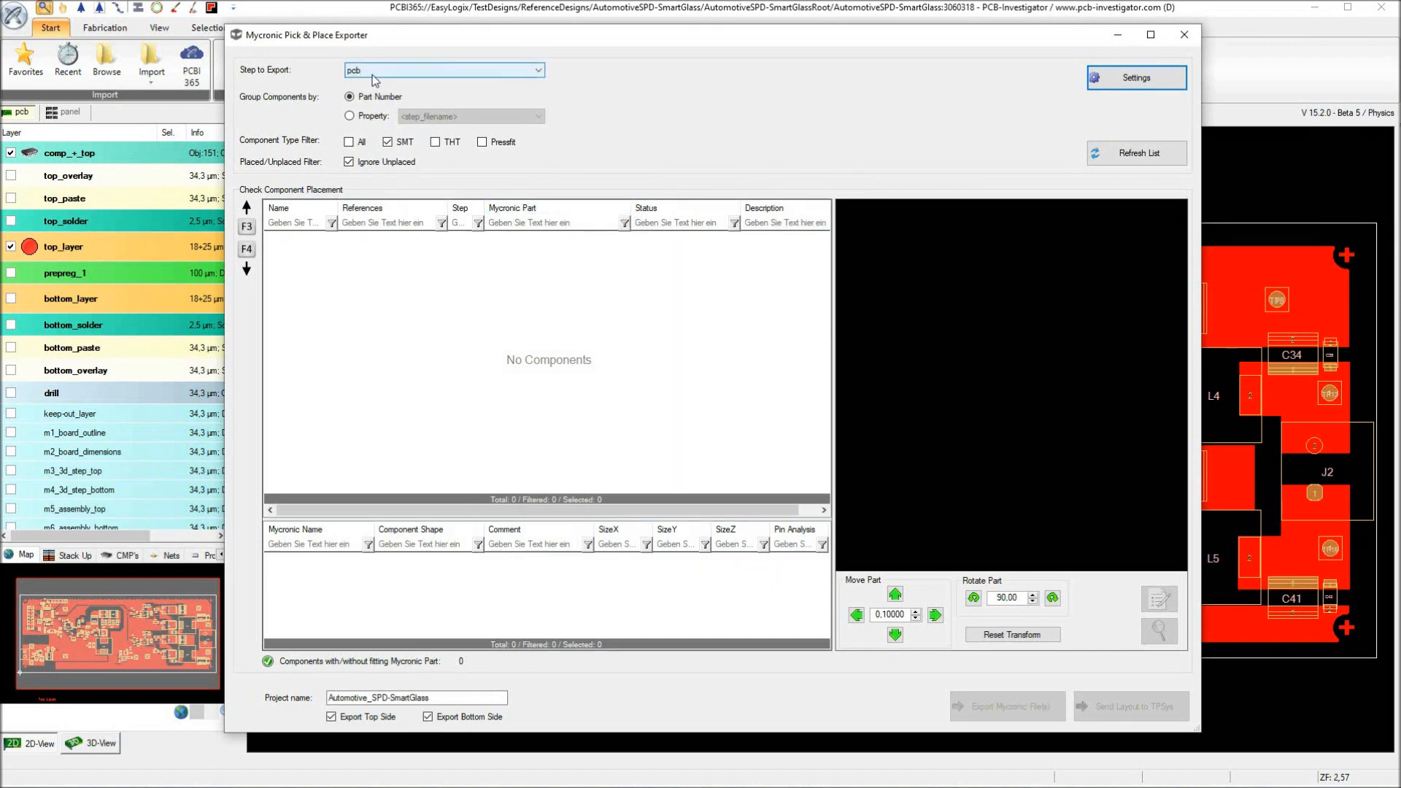
Show the panel layout on the canvas and set the step to export to panel.
{"action": "left_click_drag", "start_coordinate": [410, 38], "coordinate": [390, 625]}
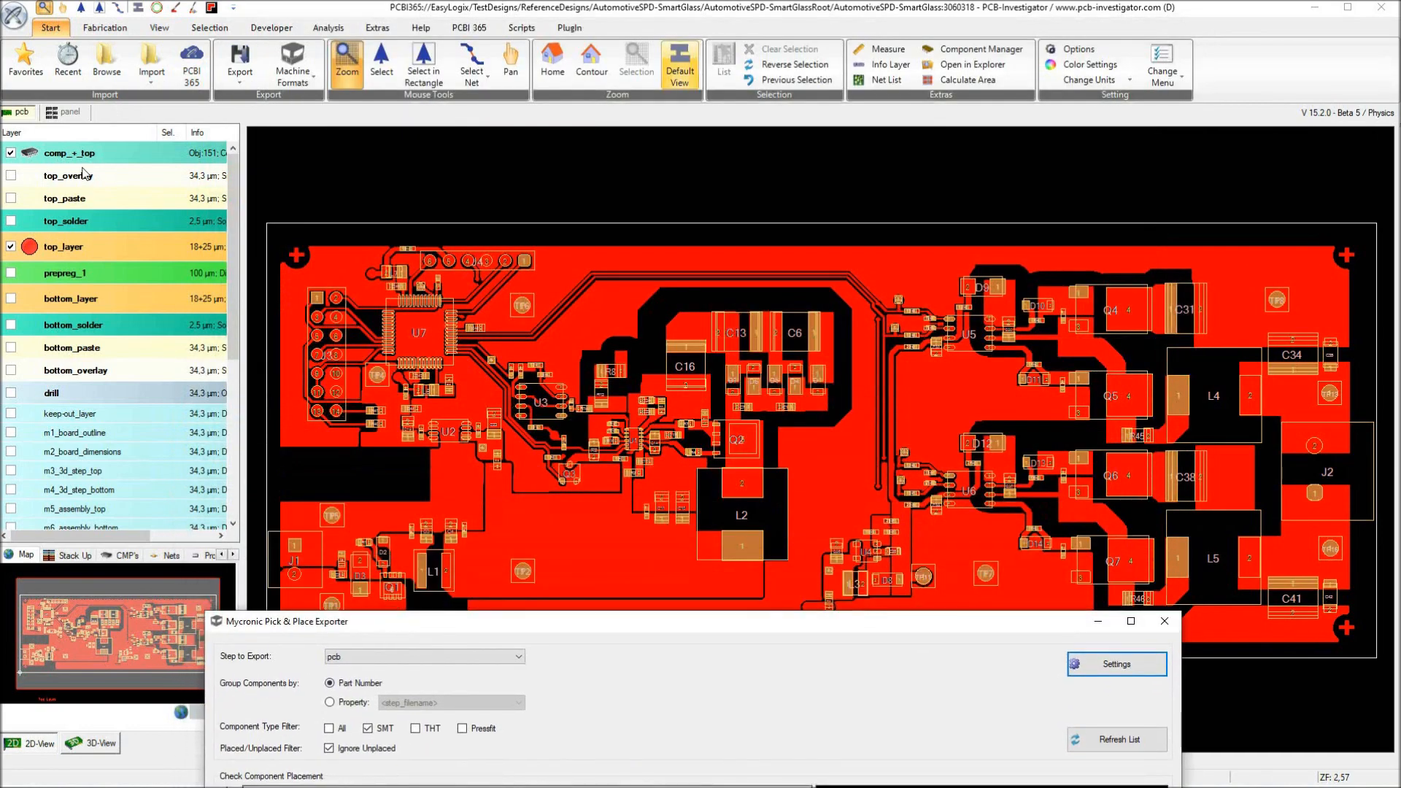
{"action": "left_click", "coordinate": [70, 112]}
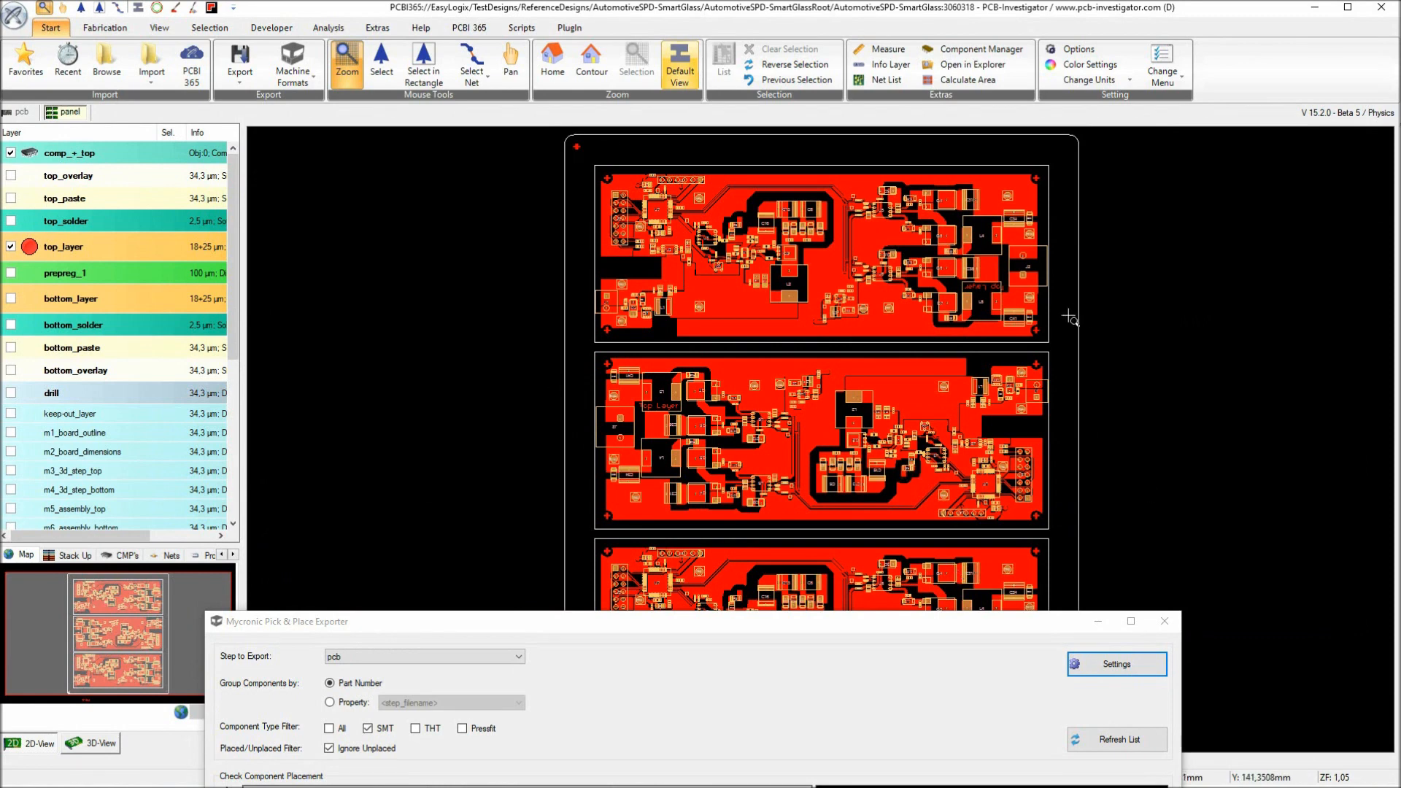
{"action": "left_click_drag", "start_coordinate": [785, 621], "coordinate": [854, 39]}
{"action": "left_click", "coordinate": [555, 76]}
{"action": "left_click", "coordinate": [500, 100]}
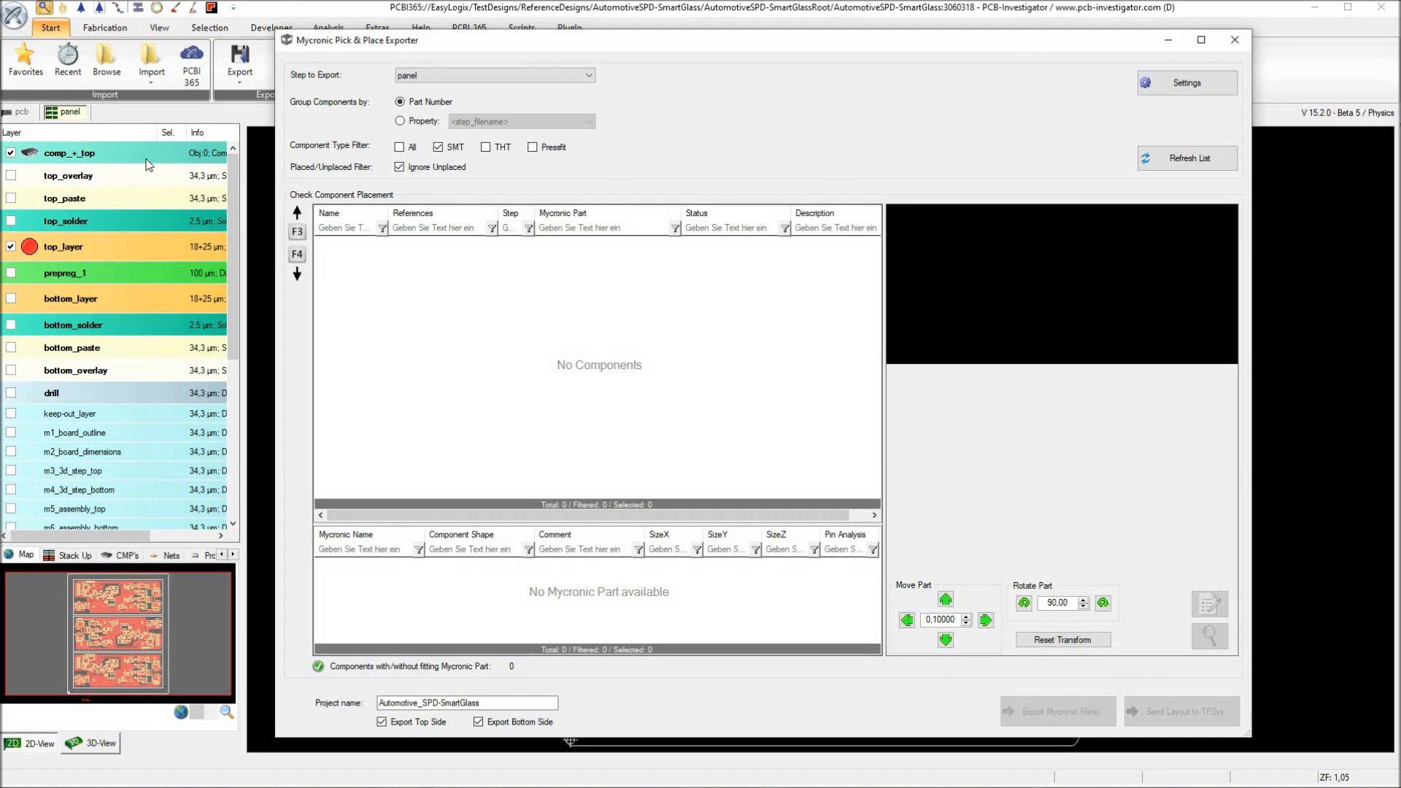
Try grouping the components by property and return to grouping by Part Number.
{"action": "left_click", "coordinate": [437, 121]}
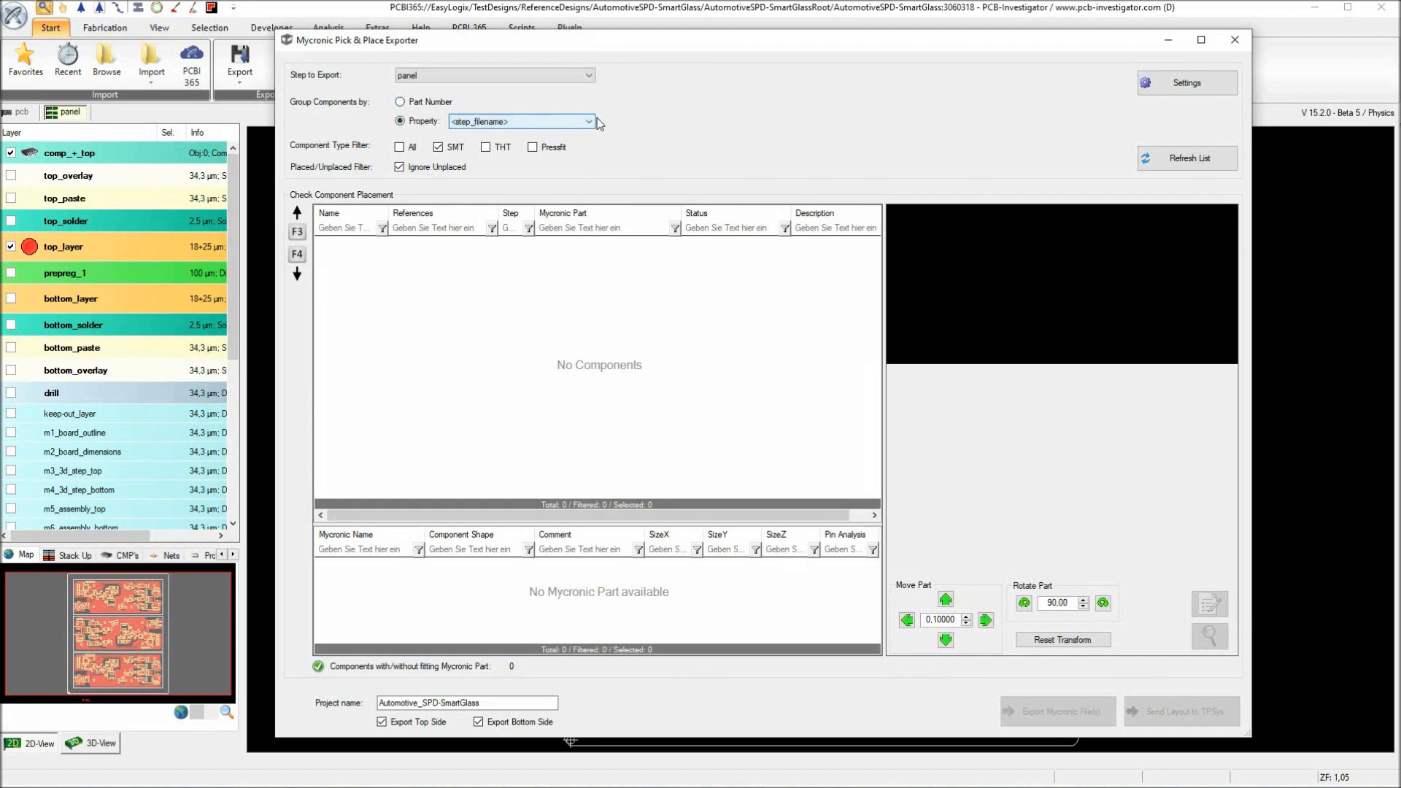
{"action": "left_click", "coordinate": [588, 122]}
{"action": "left_click", "coordinate": [680, 130]}
{"action": "left_click", "coordinate": [424, 104]}
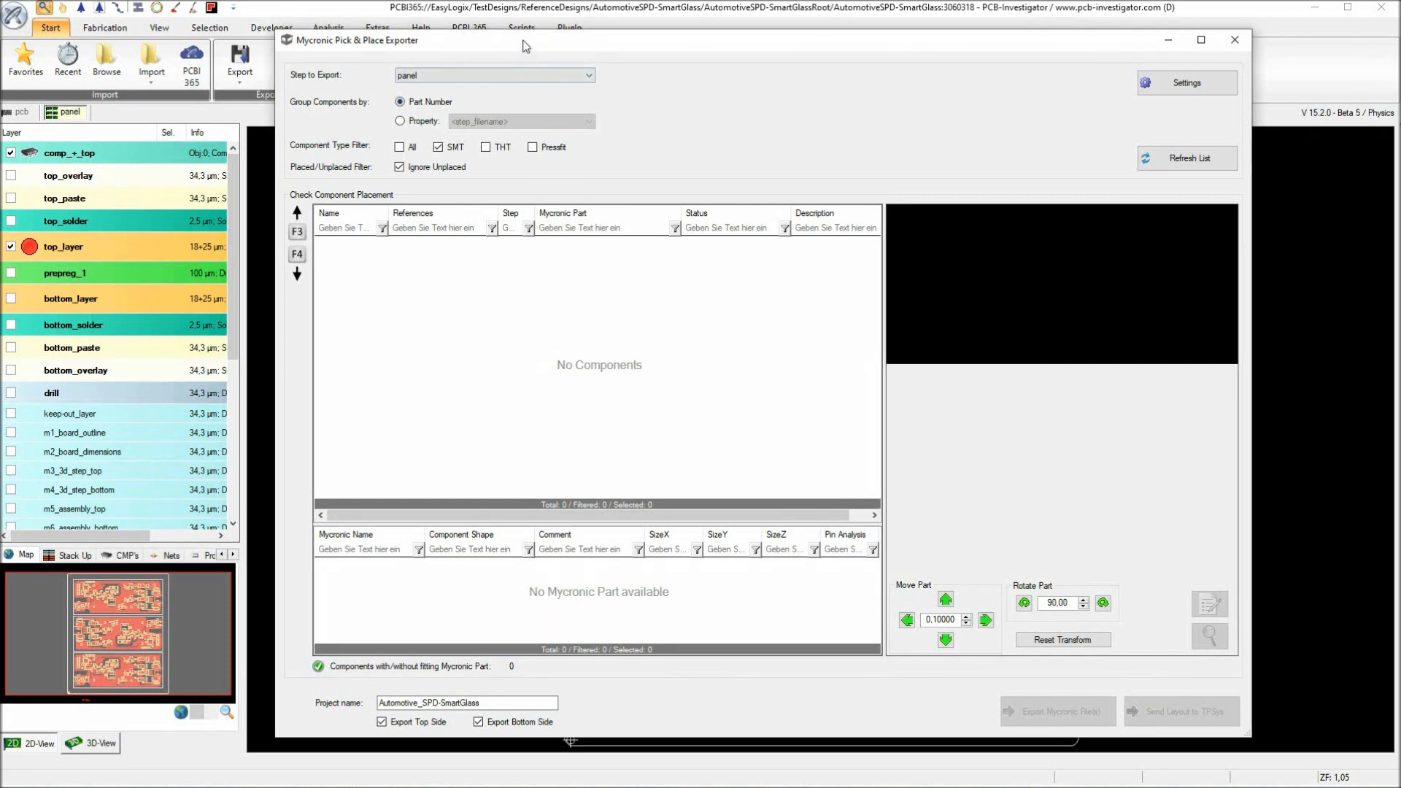
Show test point TP2 in the pcb step and hide the top_layer copper around it.
{"action": "left_click_drag", "start_coordinate": [522, 41], "coordinate": [512, 38]}
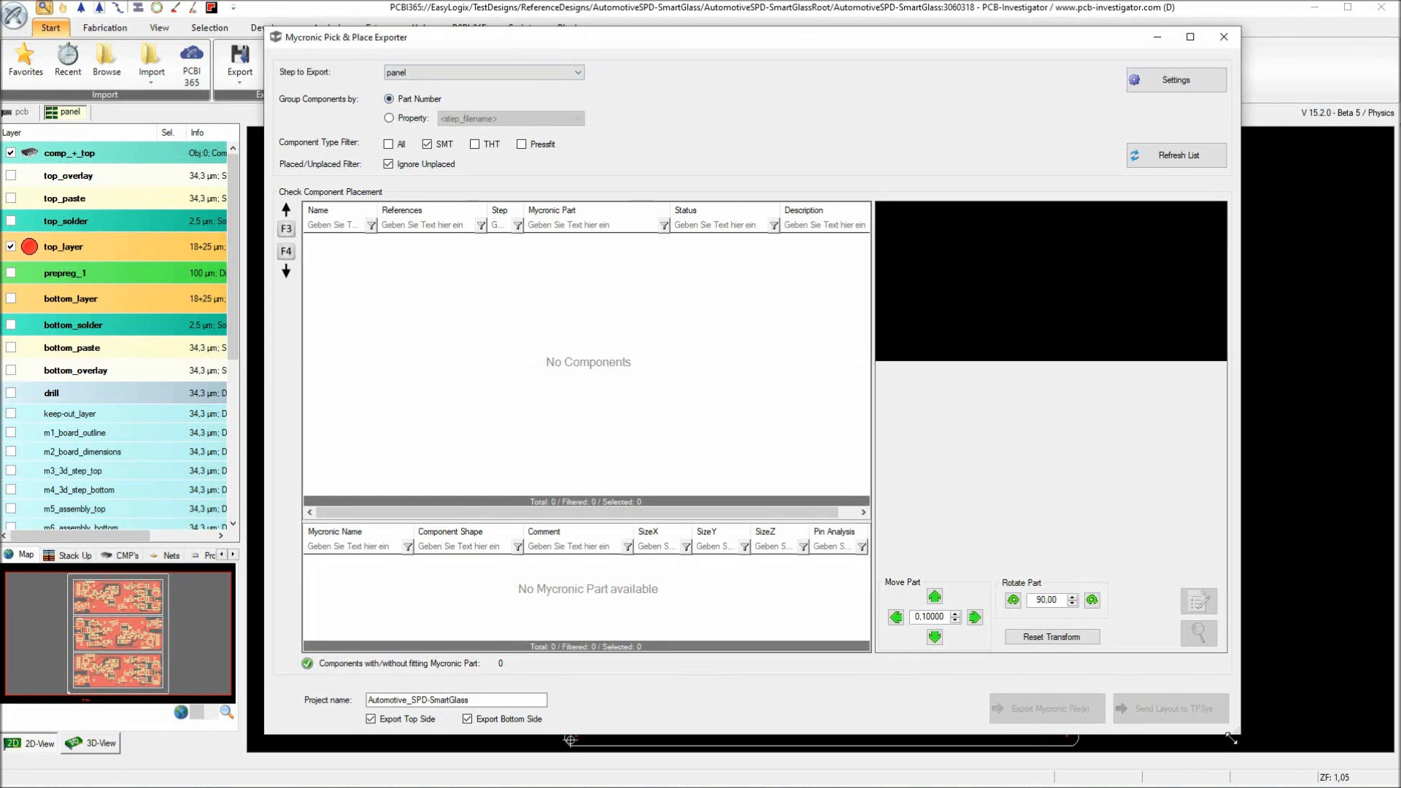
{"action": "left_click_drag", "start_coordinate": [1237, 732], "coordinate": [1240, 732]}
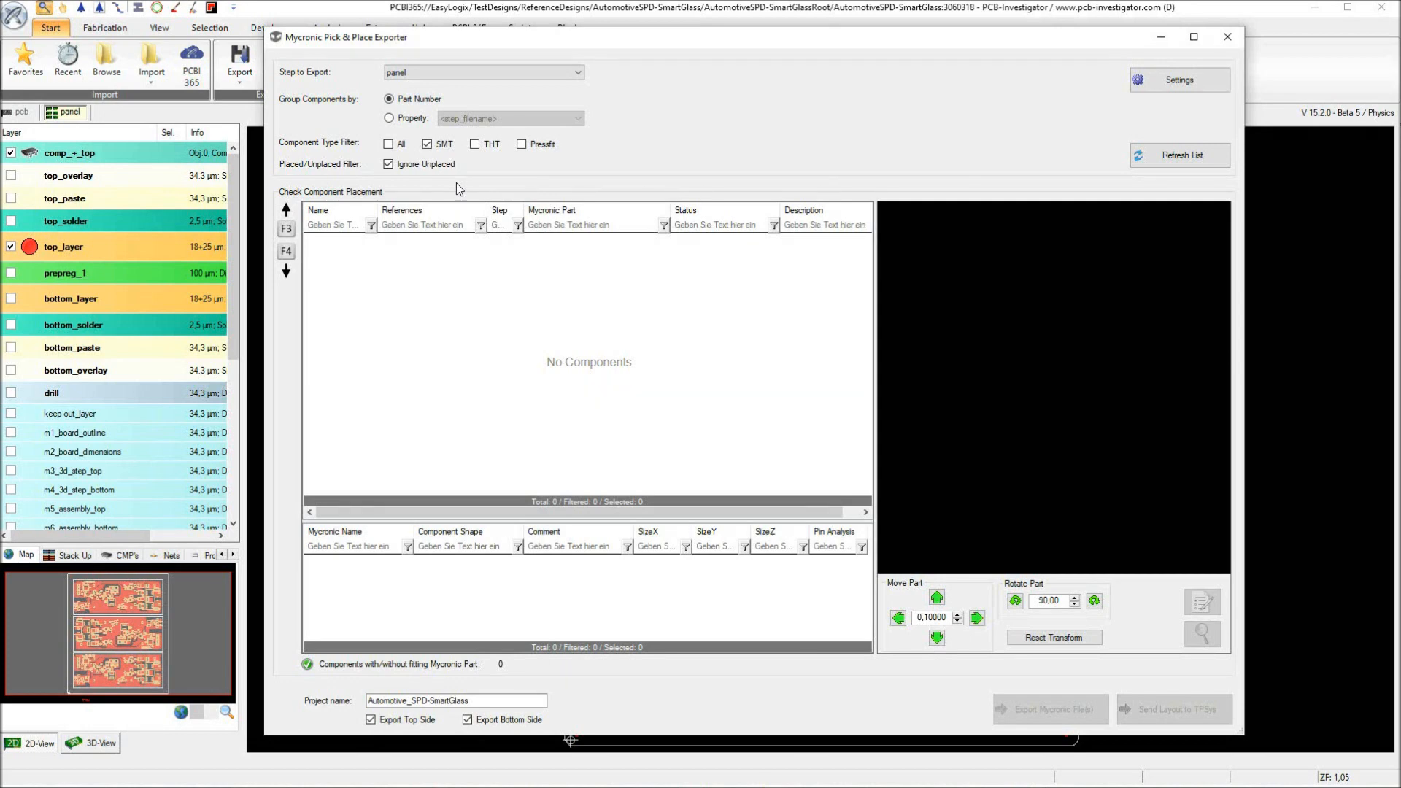
{"action": "left_click_drag", "start_coordinate": [390, 42], "coordinate": [1036, 383]}
{"action": "scroll", "coordinate": [582, 445], "scroll_direction": "up", "scroll_amount": 3}
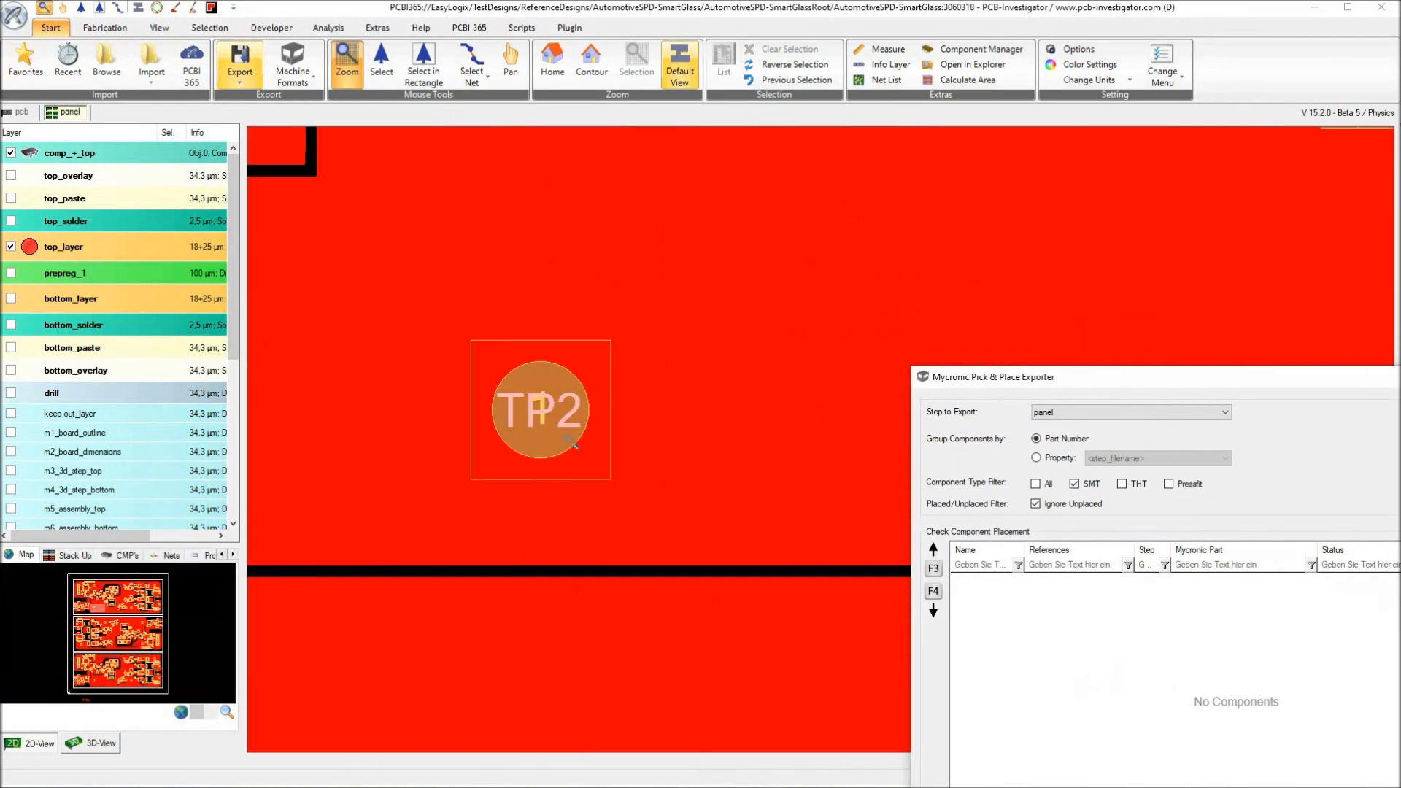
{"action": "left_click", "coordinate": [21, 111]}
{"action": "scroll", "coordinate": [517, 586], "scroll_direction": "up", "scroll_amount": 3}
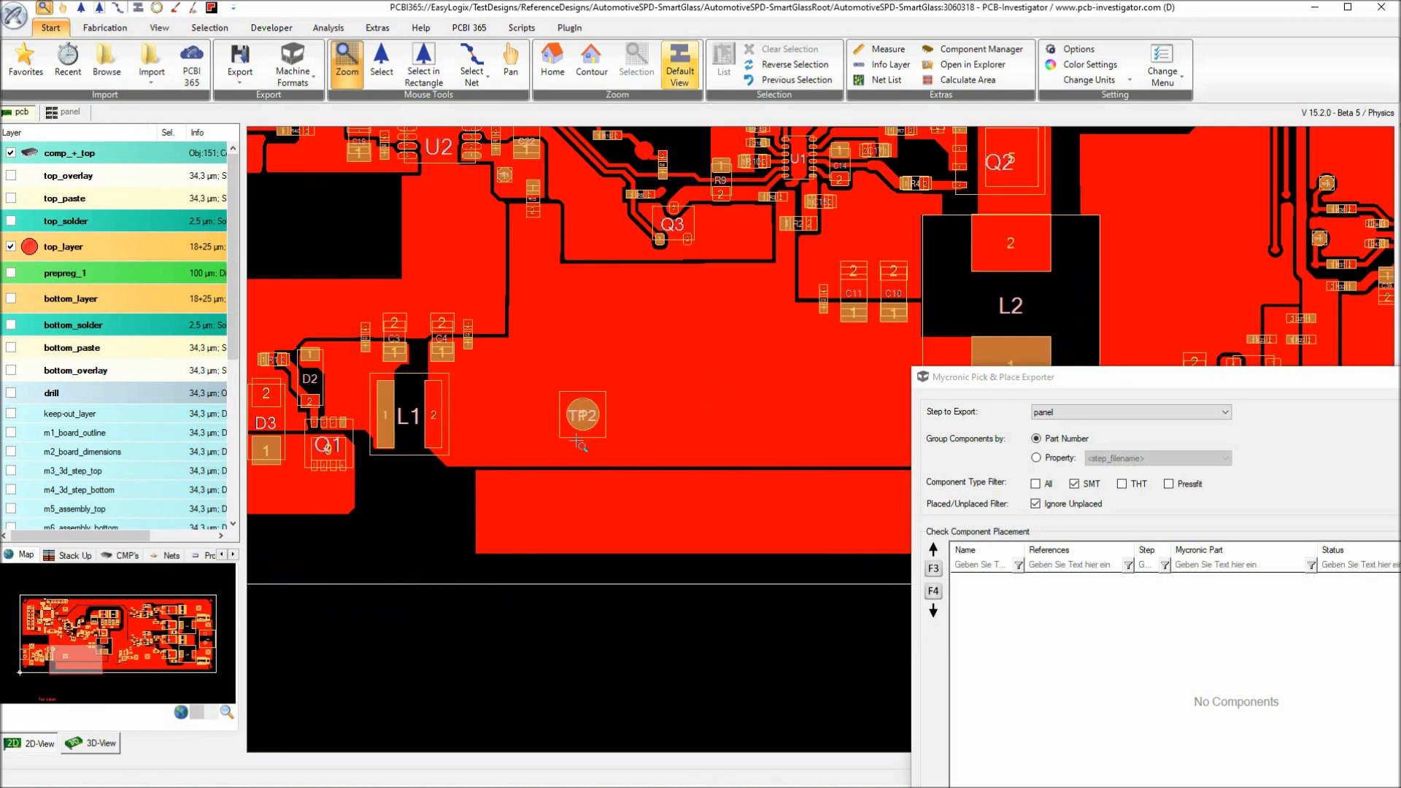
{"action": "left_click", "coordinate": [64, 245]}
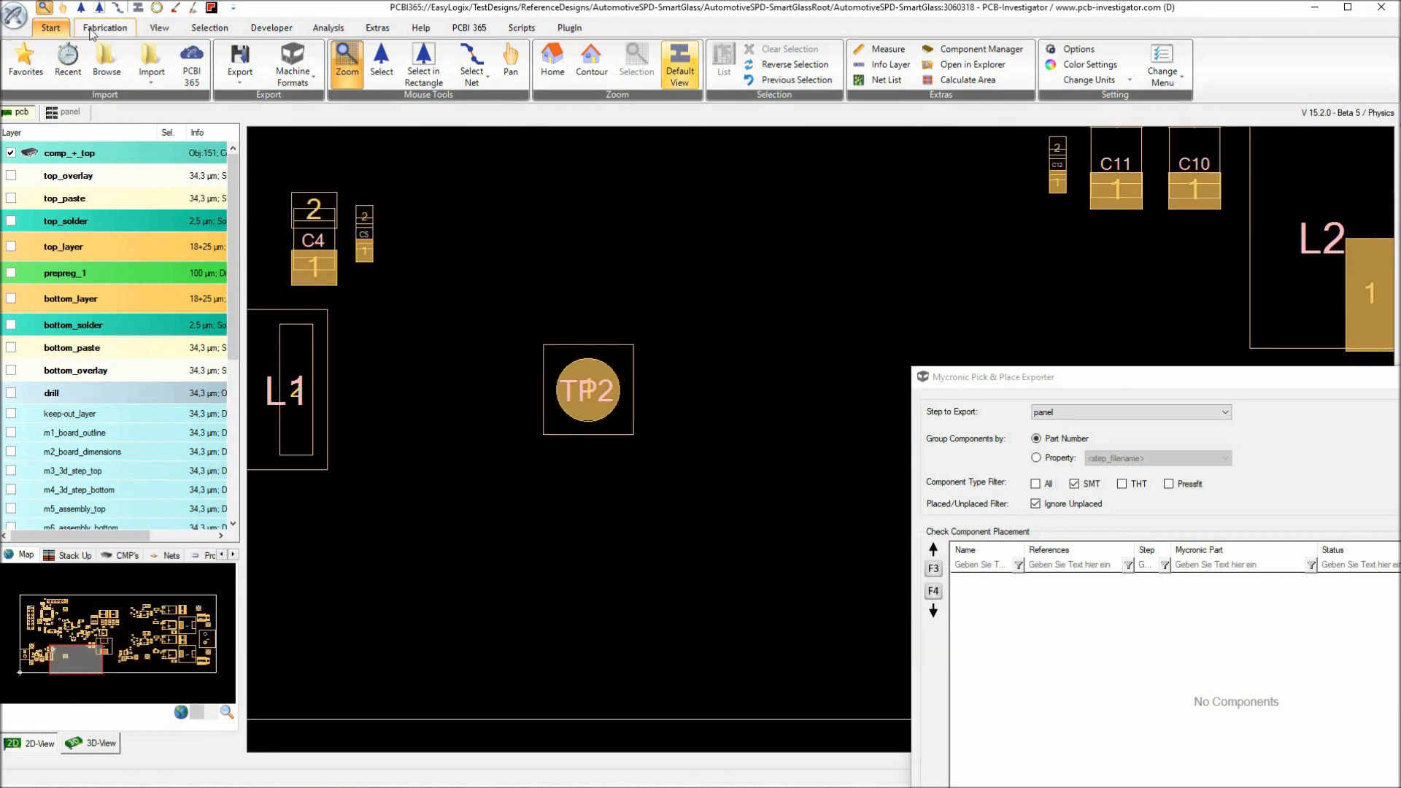
Examine the Ignore attribute in the component properties of test point TP2 and return to the exporter.
{"action": "left_click", "coordinate": [381, 62]}
{"action": "right_click", "coordinate": [566, 385]}
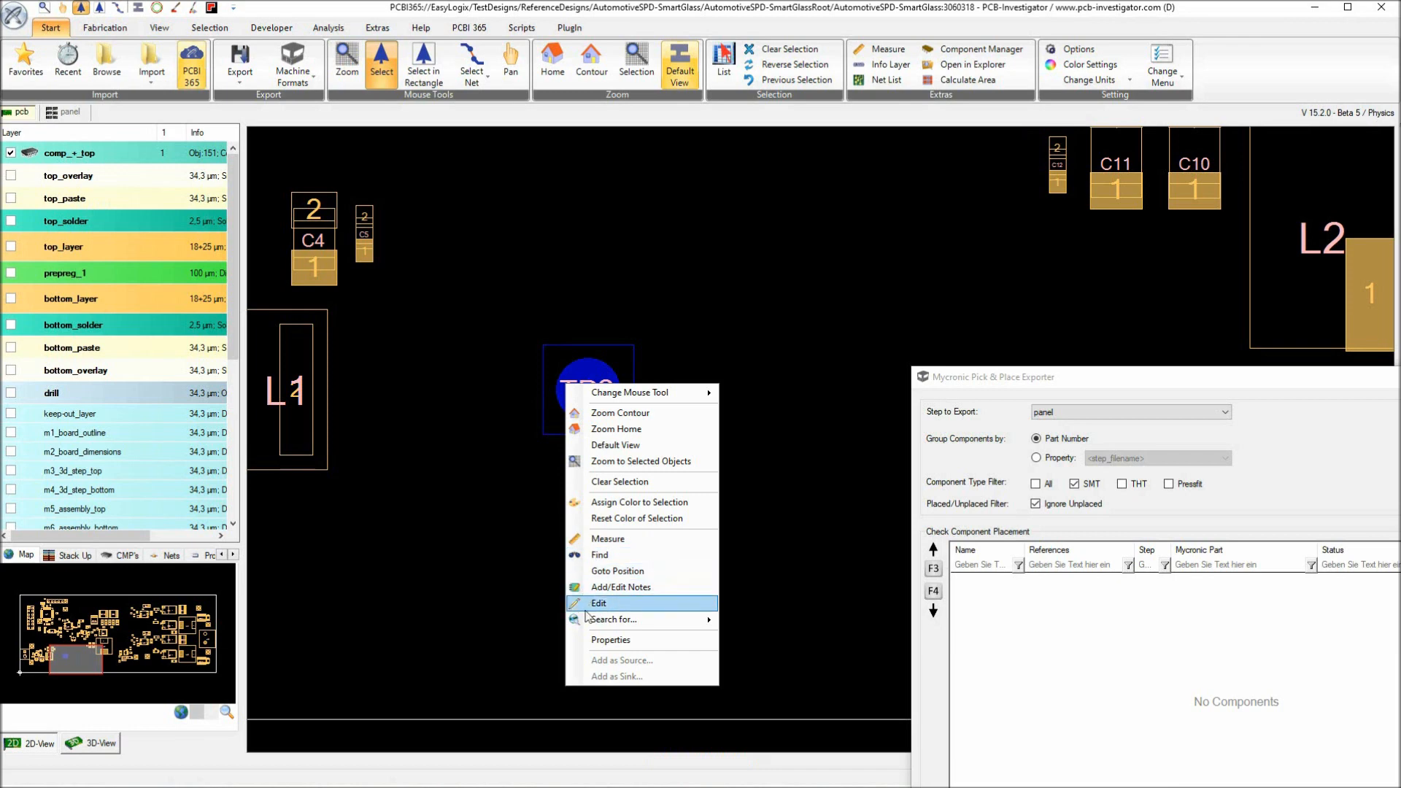
{"action": "left_click", "coordinate": [611, 640]}
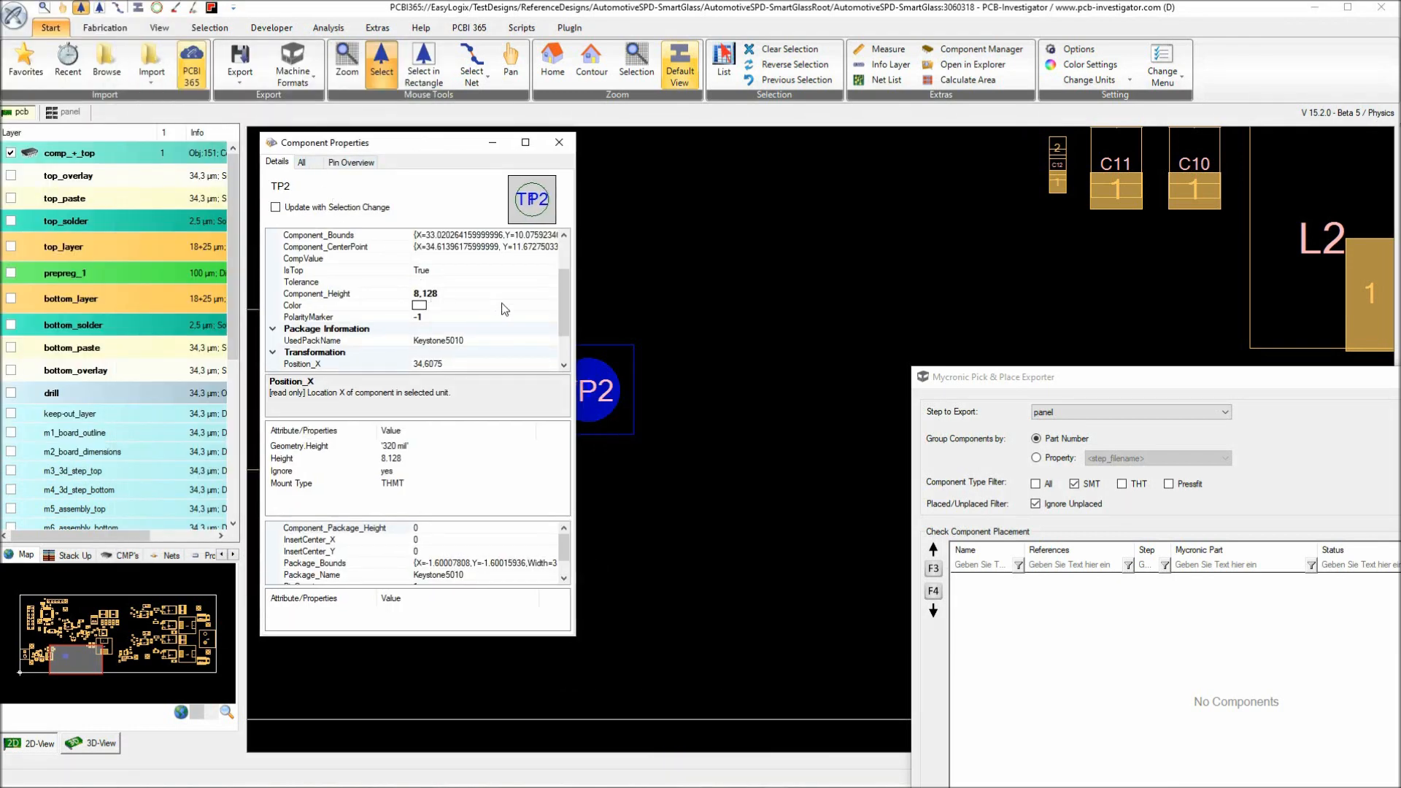
{"action": "left_click", "coordinate": [293, 472]}
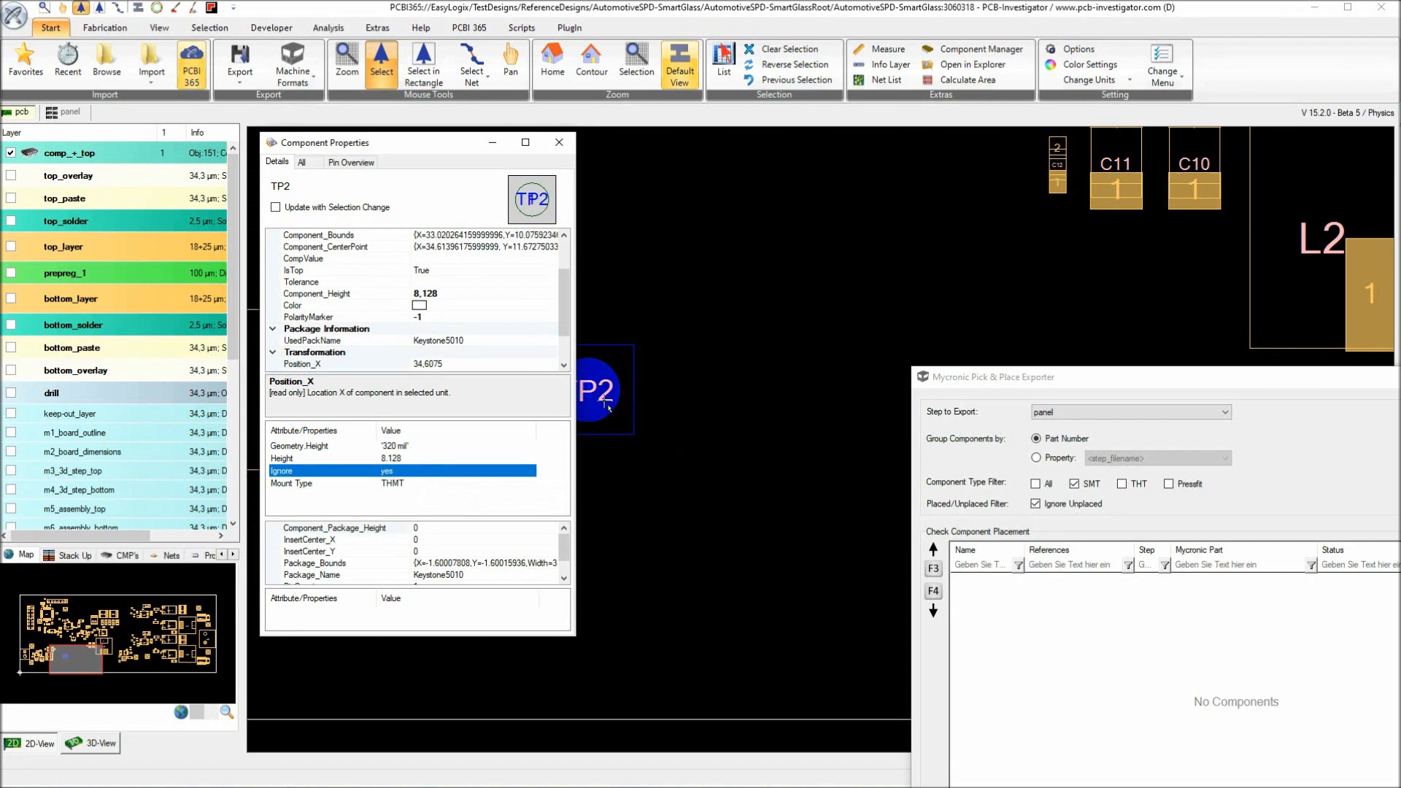
{"action": "left_click", "coordinate": [559, 145]}
{"action": "right_click_drag", "start_coordinate": [533, 204], "coordinate": [671, 281]}
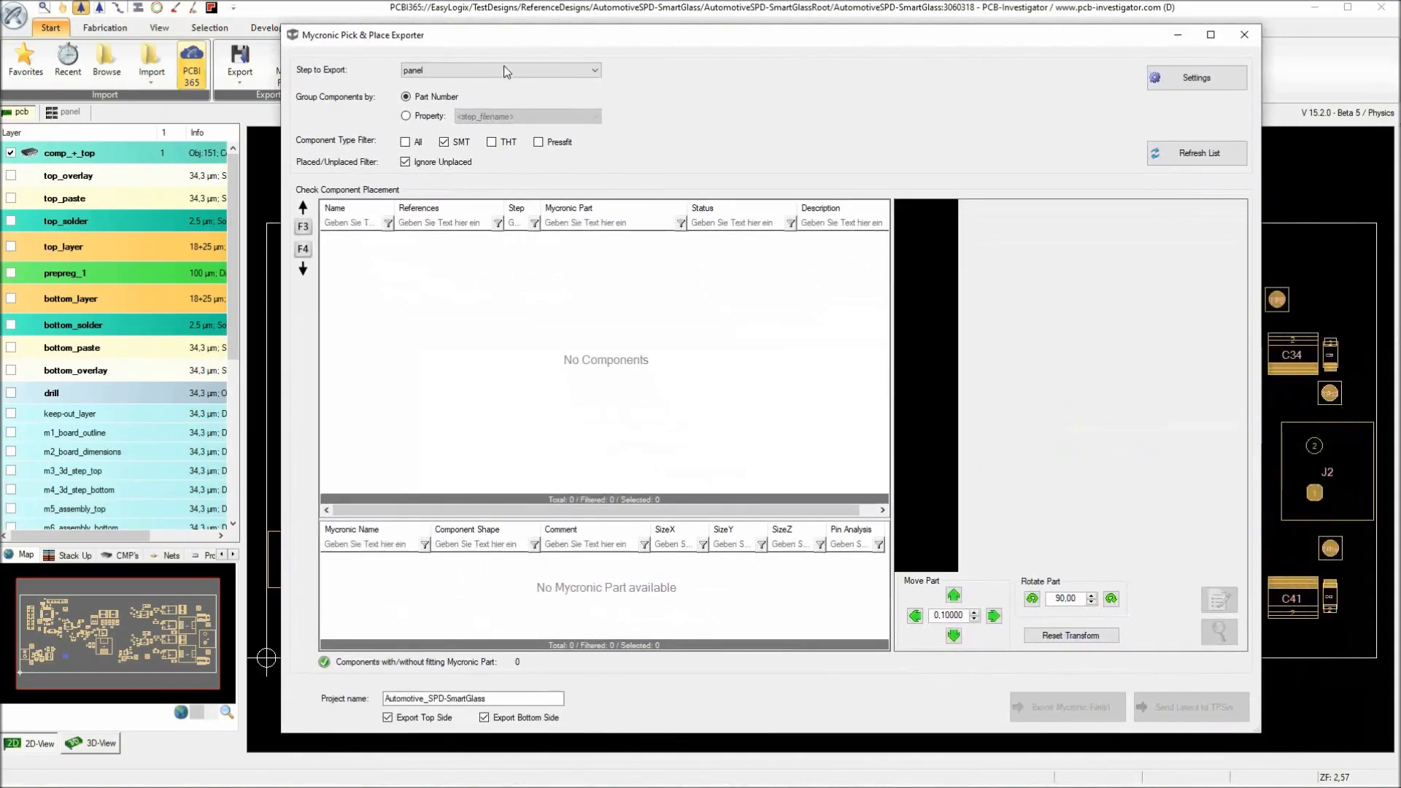
Load the panel's components into the placement list and sort it by status in descending order.
{"action": "left_click", "coordinate": [1196, 163]}
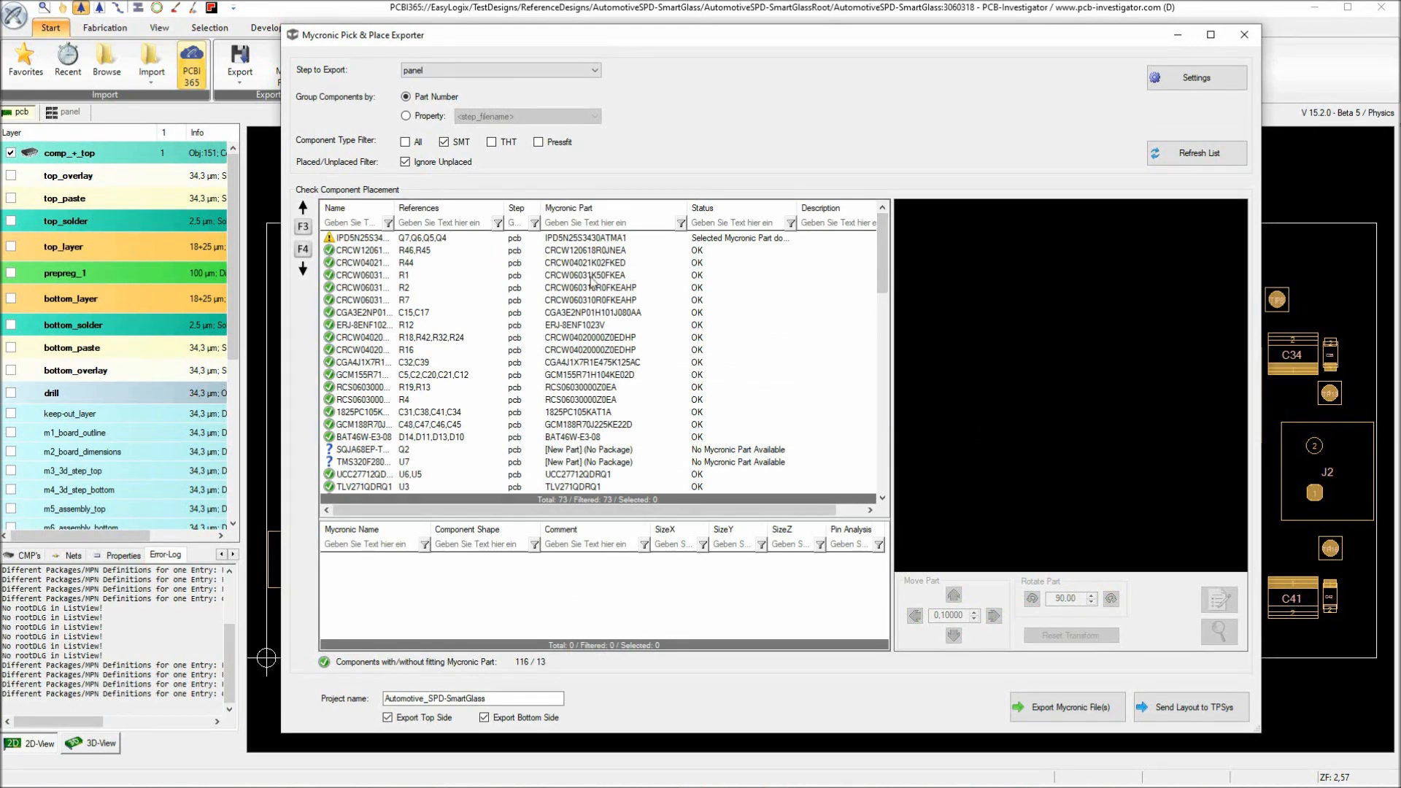
{"action": "left_click", "coordinate": [221, 555]}
{"action": "left_click", "coordinate": [26, 556]}
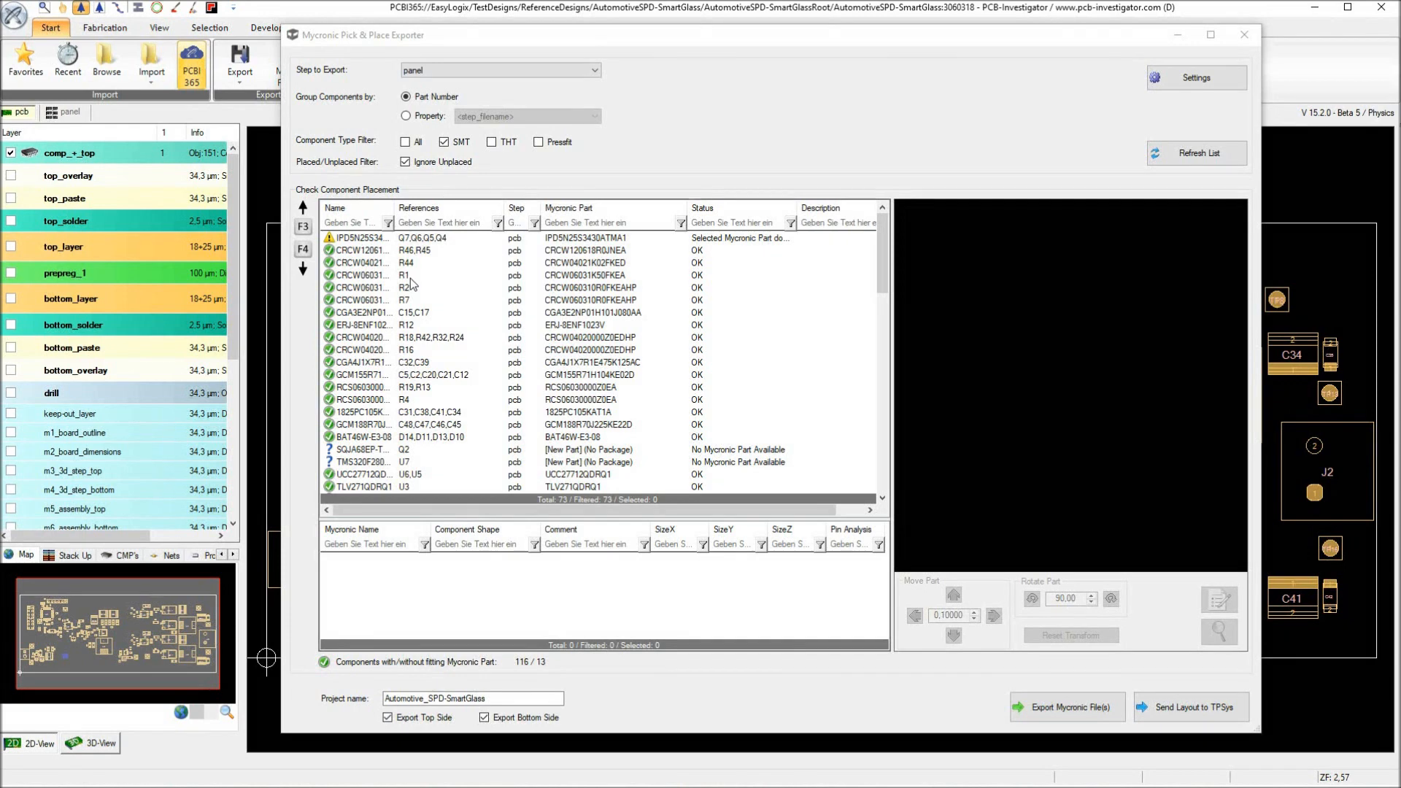
{"action": "left_click", "coordinate": [717, 208]}
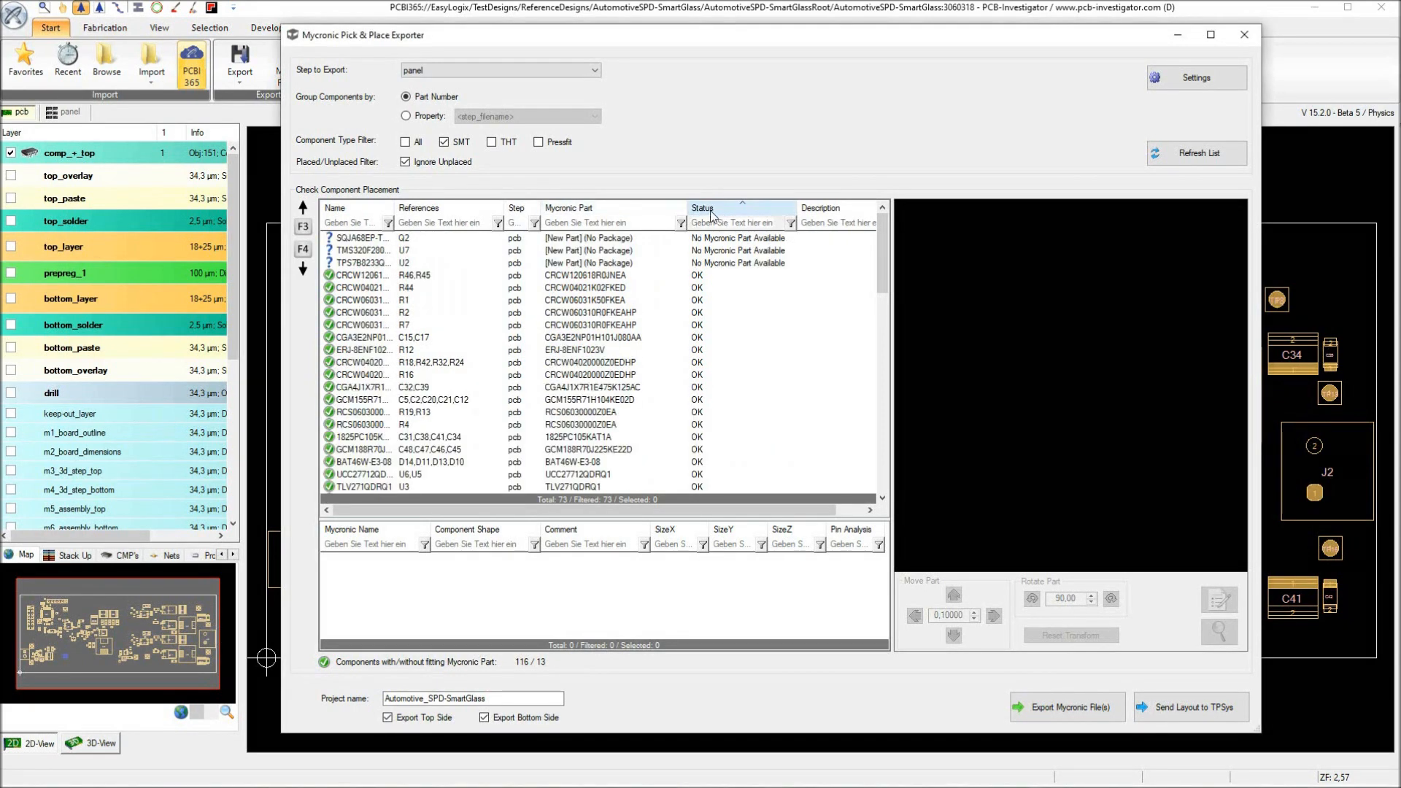
{"action": "left_click", "coordinate": [703, 210]}
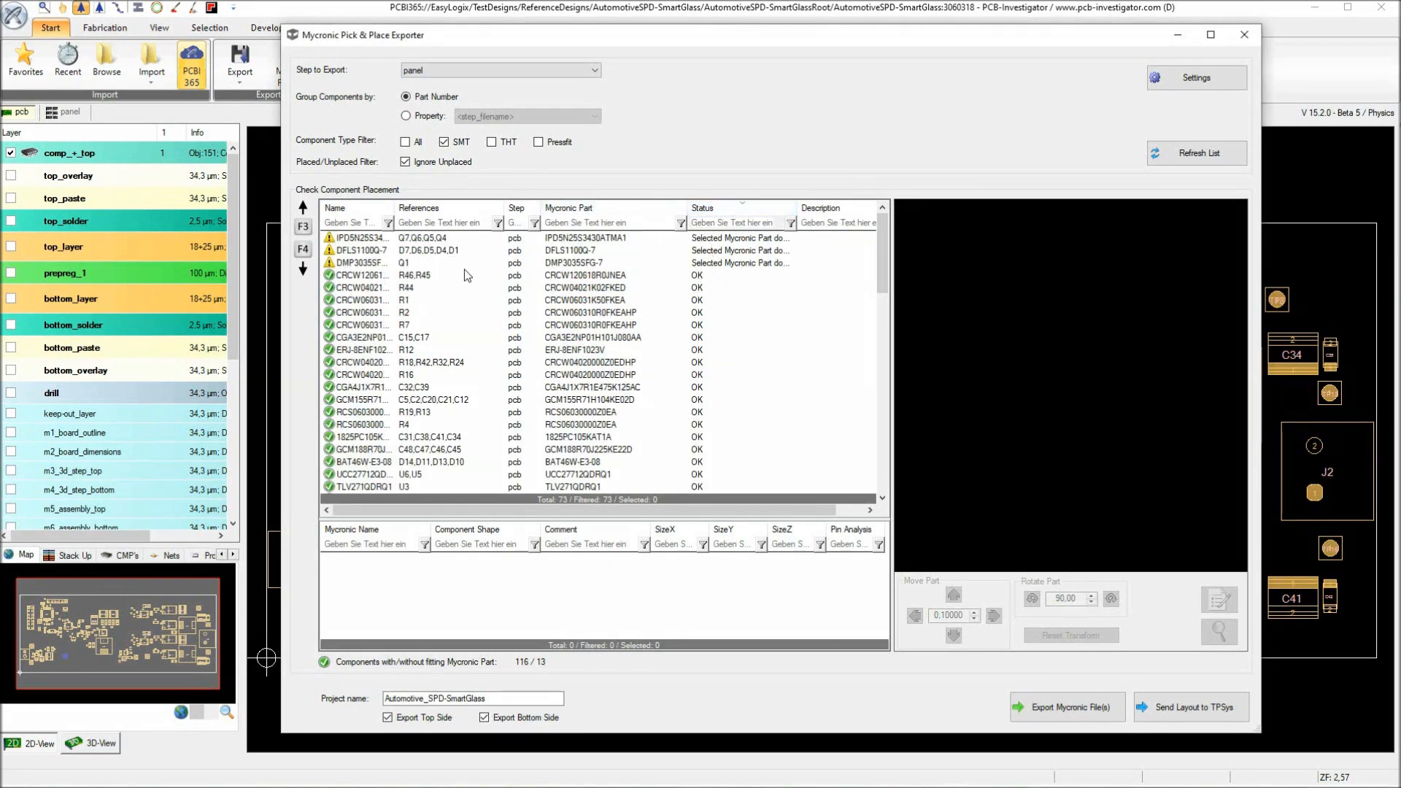
Compare the footprints of R44 and R46 with their Mycronic shapes and check the pin analysis.
{"action": "left_click", "coordinate": [426, 277]}
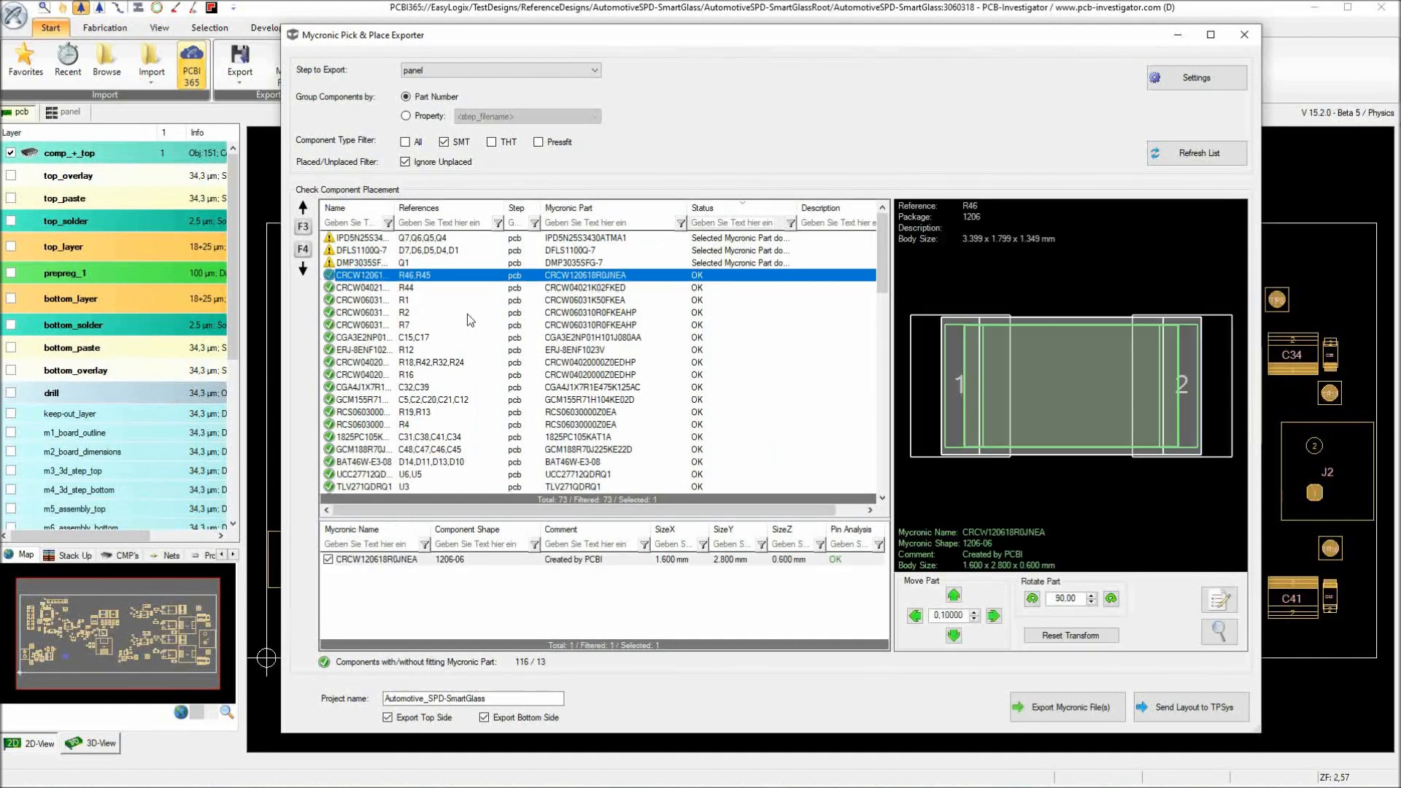
{"action": "left_click", "coordinate": [381, 288]}
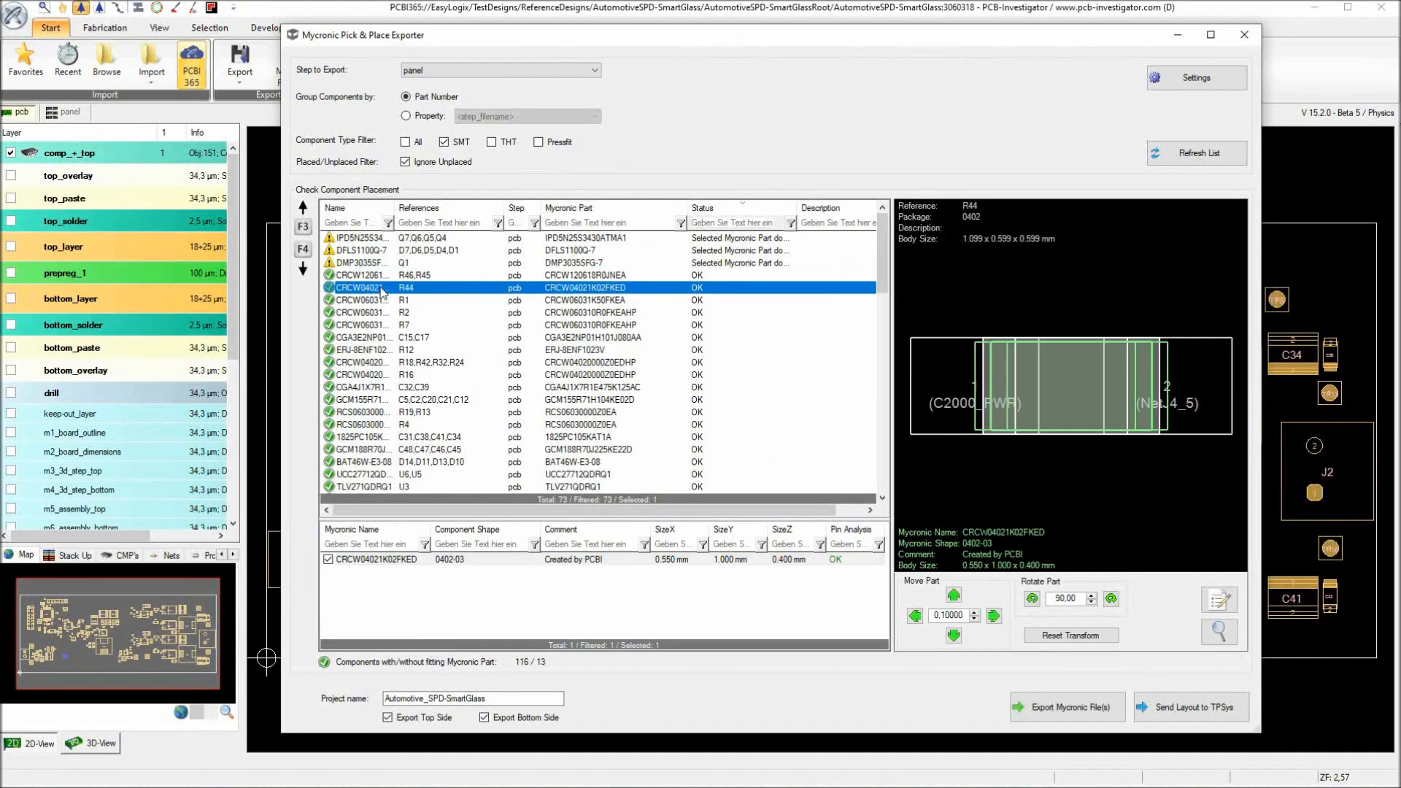
{"action": "left_click", "coordinate": [409, 276]}
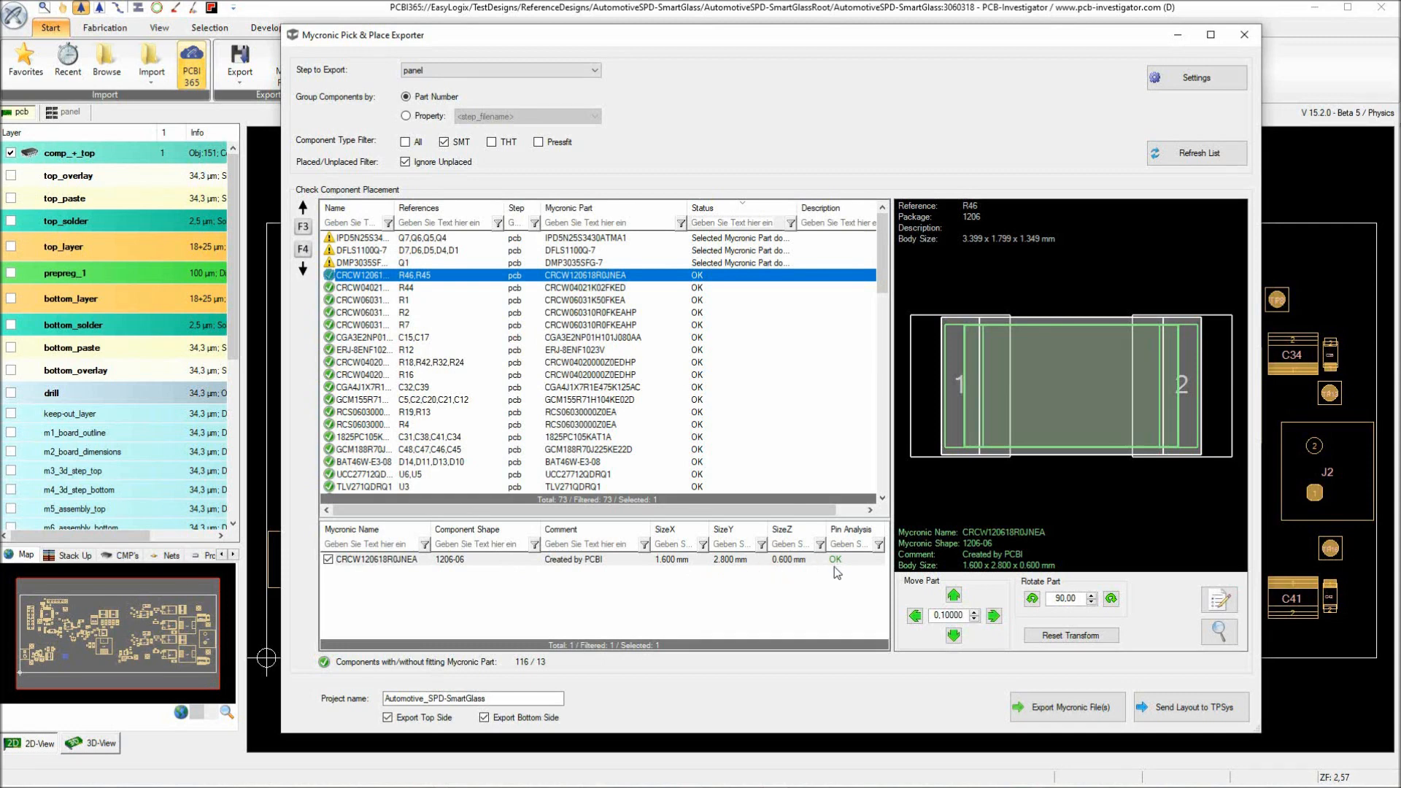
{"action": "left_click", "coordinate": [978, 531]}
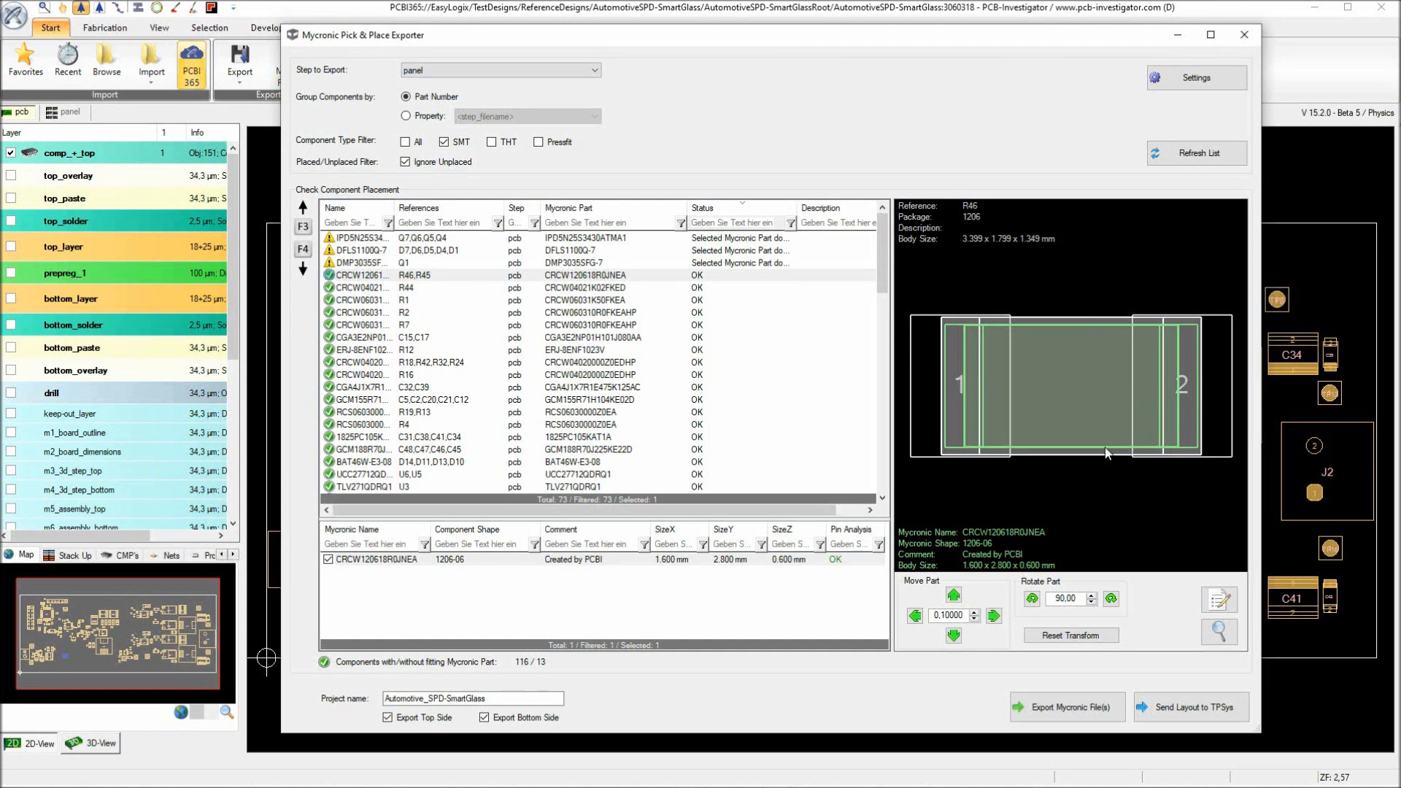
Go through the matched parts between C15 and C32, comparing each footprint with its Mycronic shape.
{"action": "left_click", "coordinate": [700, 340]}
{"action": "key", "text": "Down"}
{"action": "key", "text": "Down"}
{"action": "key", "text": "Down"}
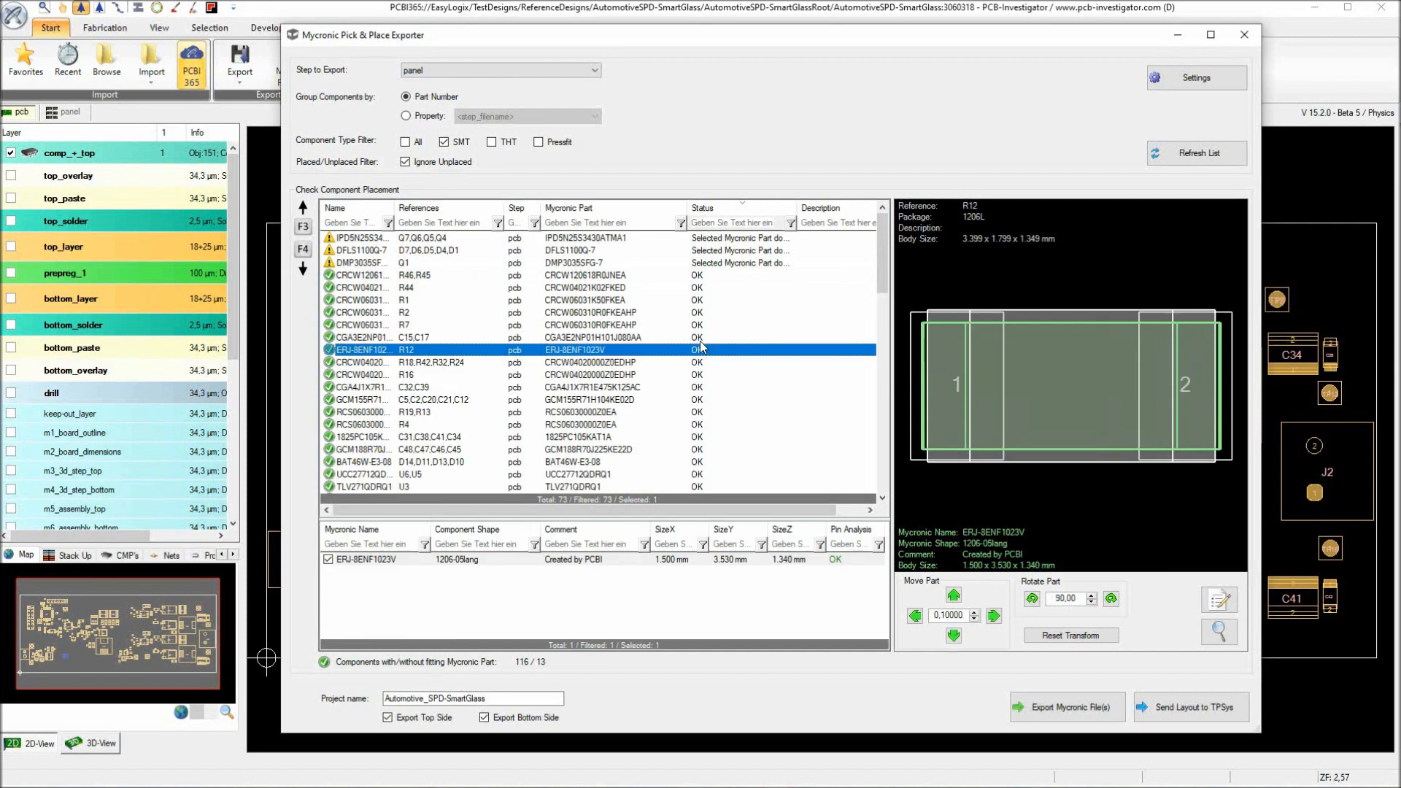
{"action": "key", "text": "Down"}
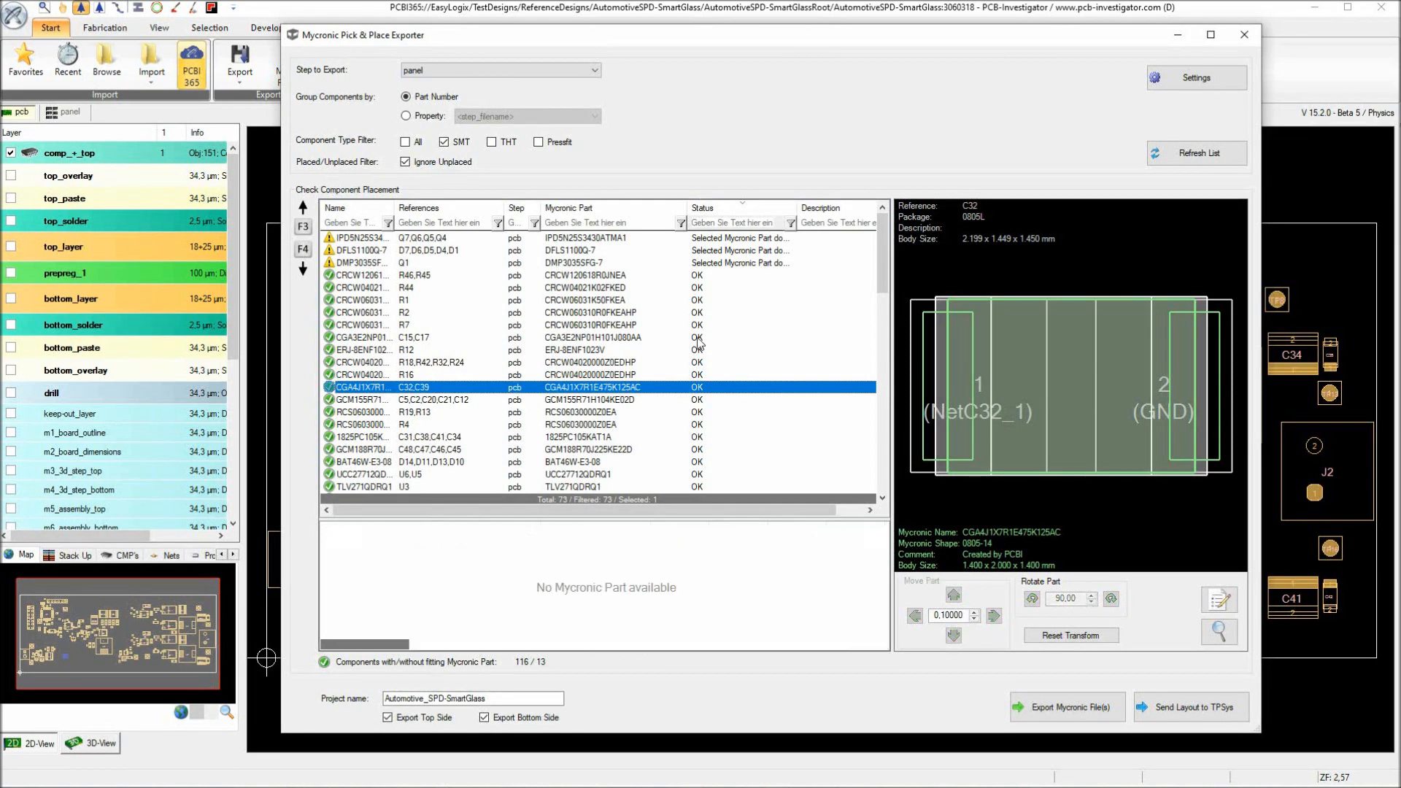
{"action": "left_click", "coordinate": [719, 338]}
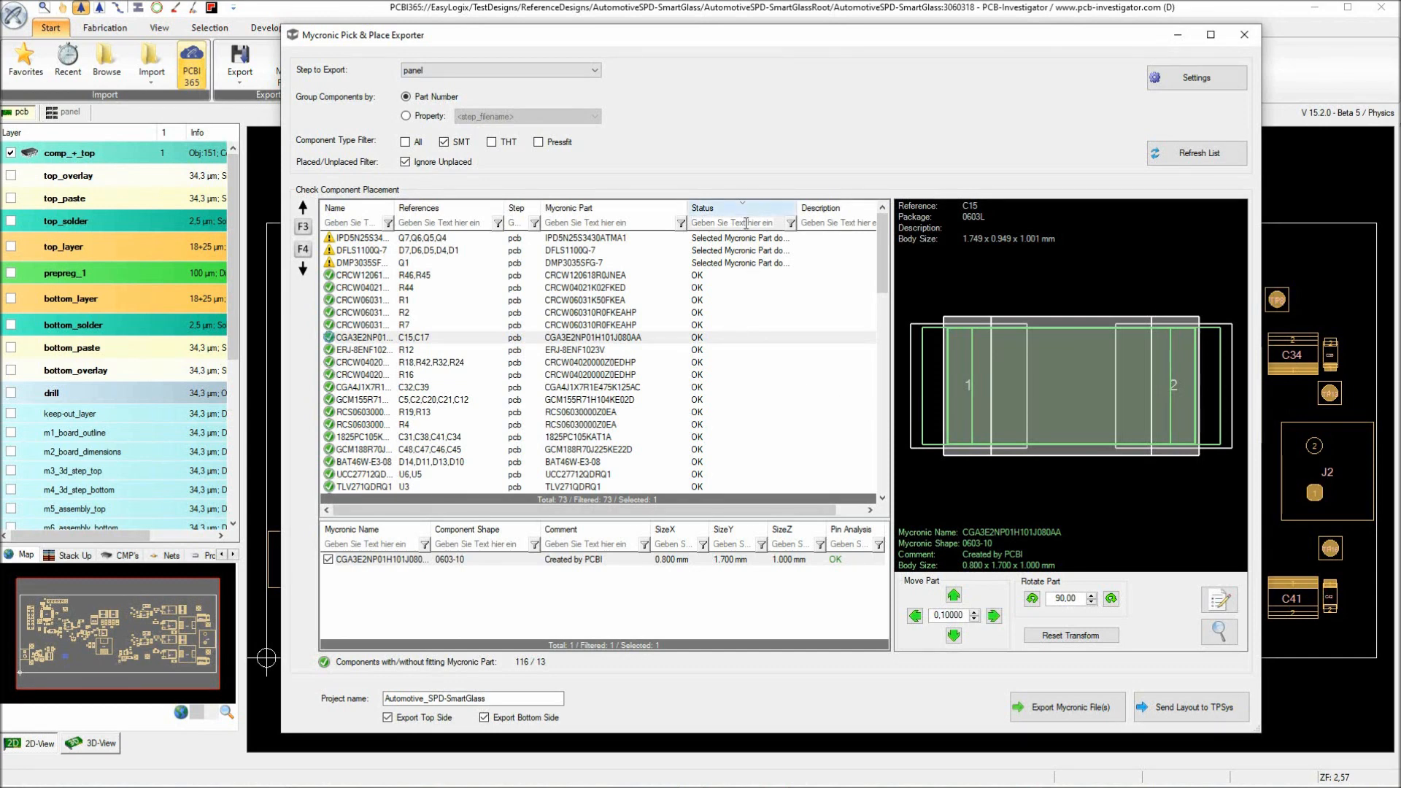
Check the Mycronic shape overlay for diode D14 and for the eight-pin component U6.
{"action": "scroll", "coordinate": [453, 321], "scroll_direction": "down", "scroll_amount": 4}
{"action": "left_click", "coordinate": [452, 318]}
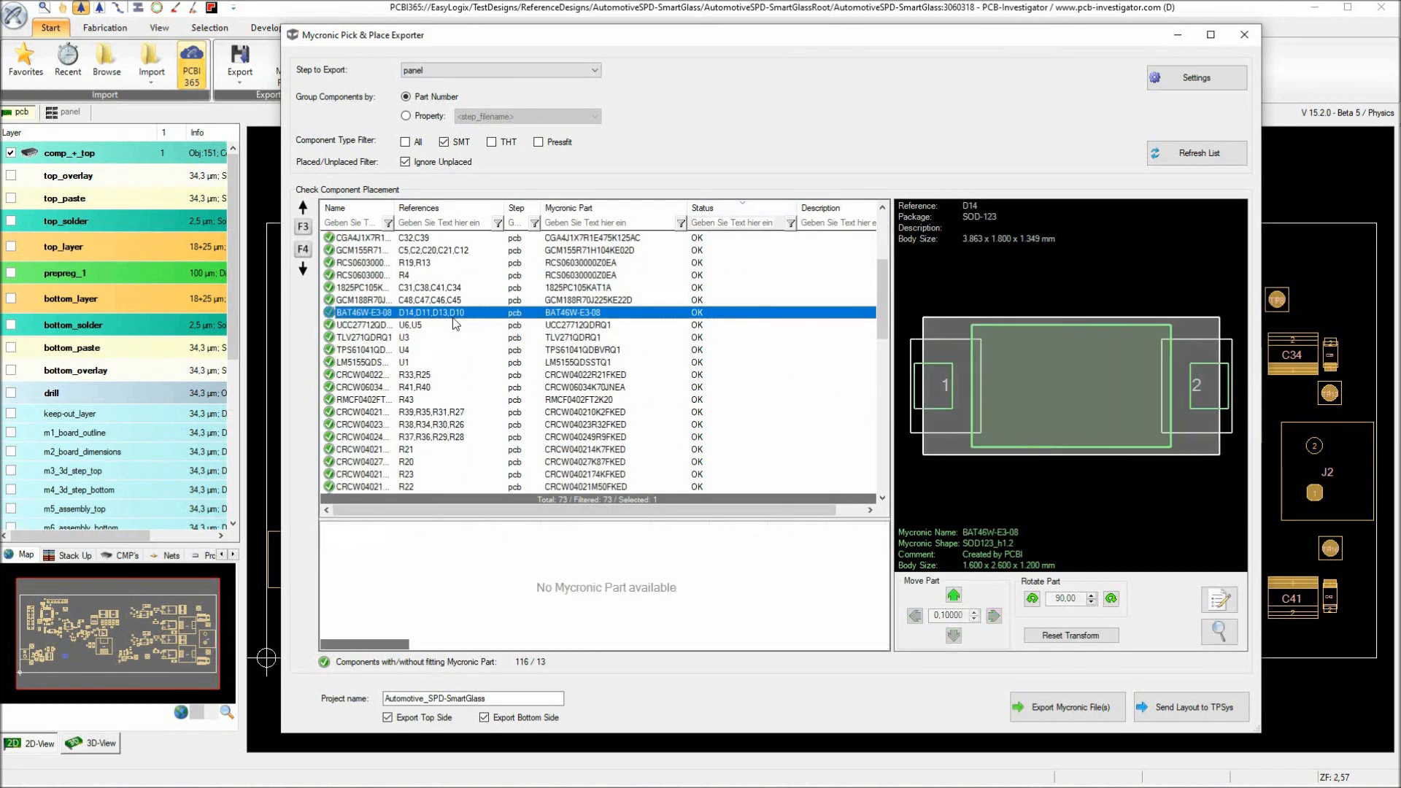
{"action": "left_click", "coordinate": [1241, 342]}
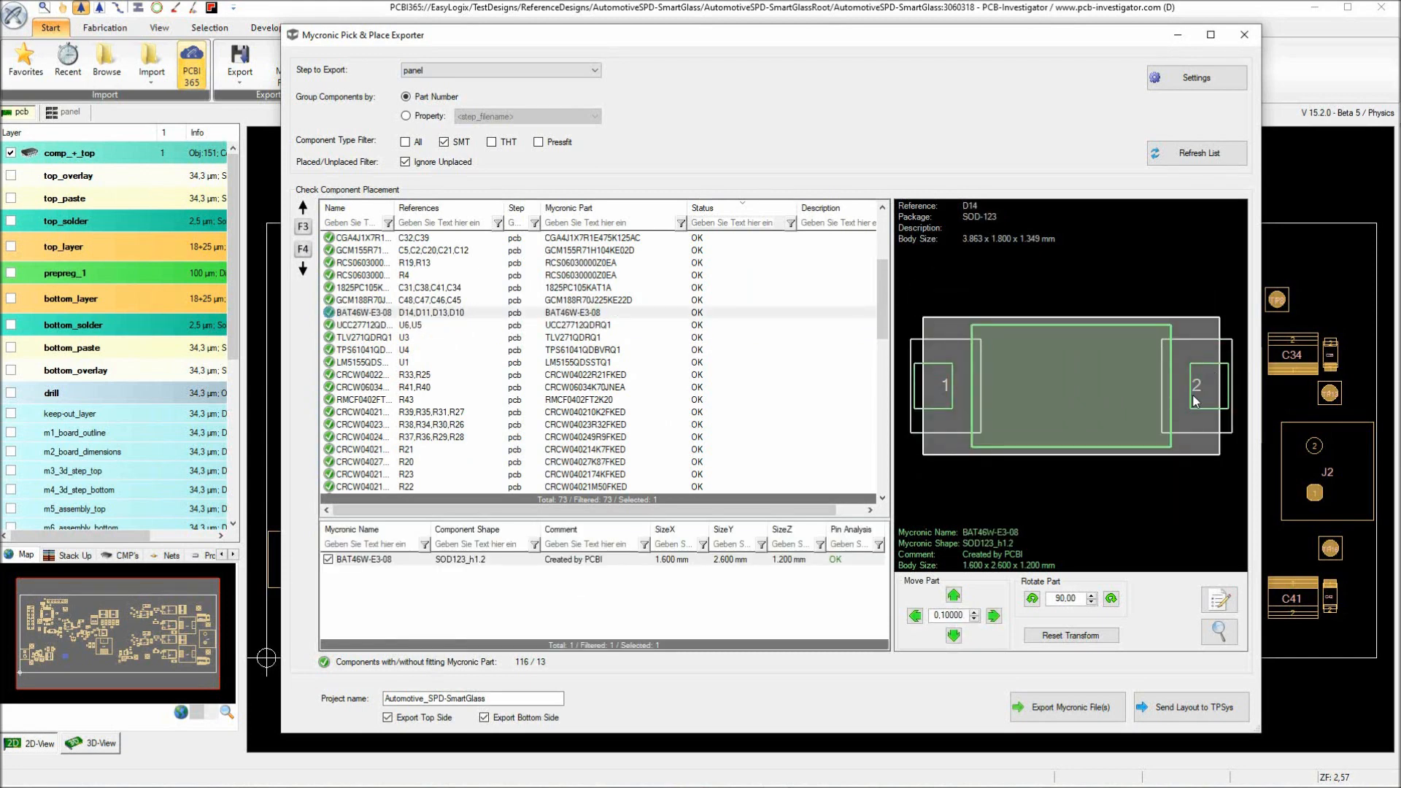
{"action": "key", "text": "F4"}
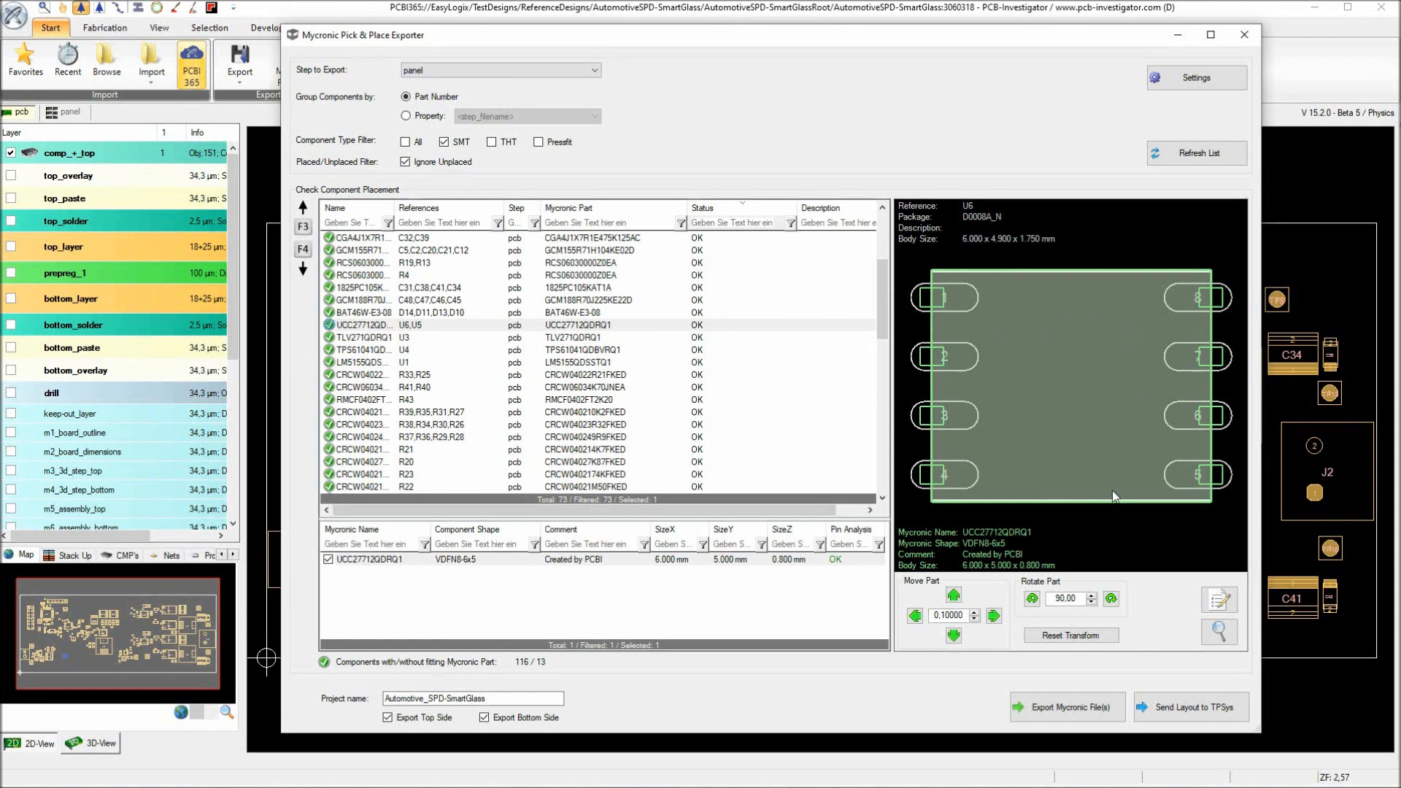
{"action": "scroll", "coordinate": [591, 358], "scroll_direction": "up", "scroll_amount": 4}
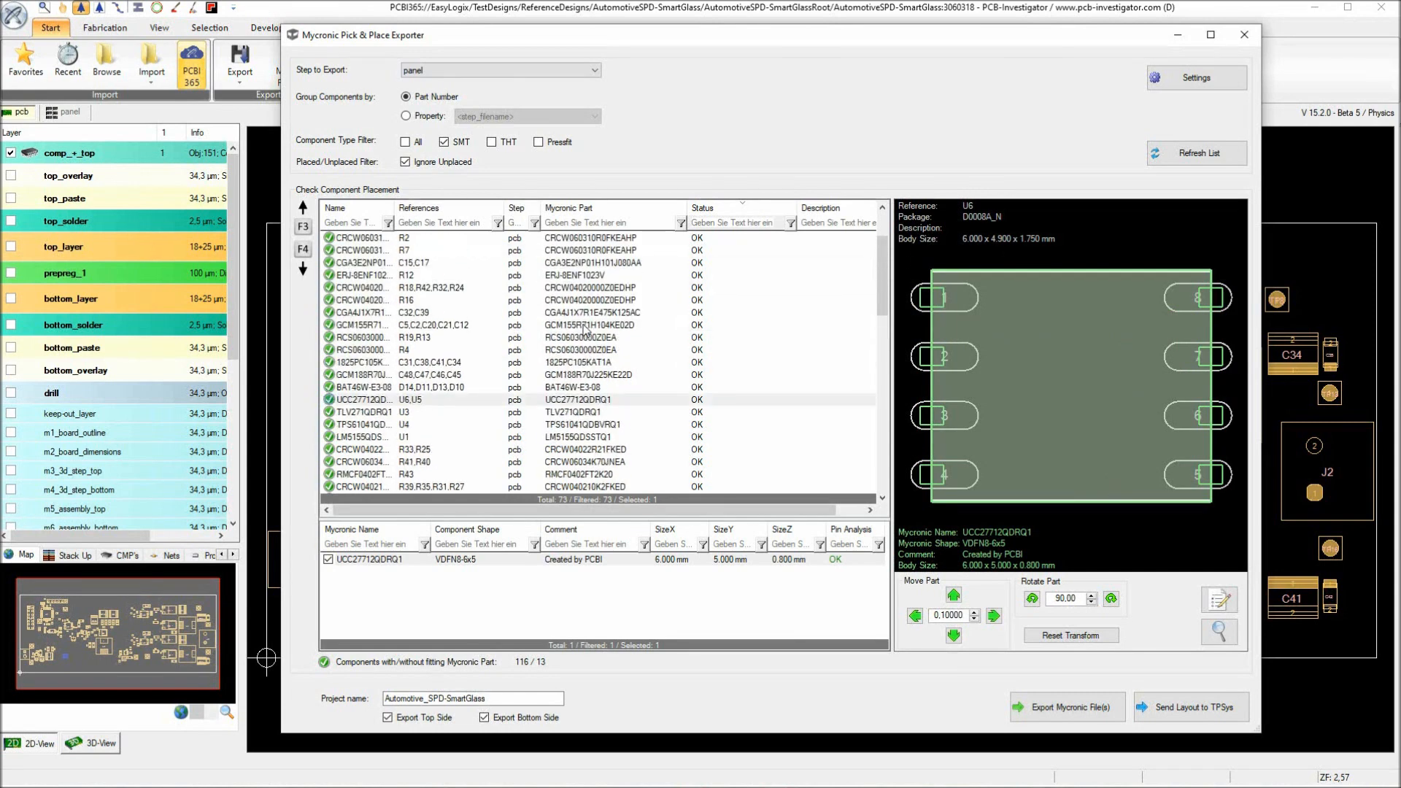
Sort the placement list by status in ascending order and widen the Status column to read the entries of the non-fitting parts.
{"action": "left_click", "coordinate": [719, 208]}
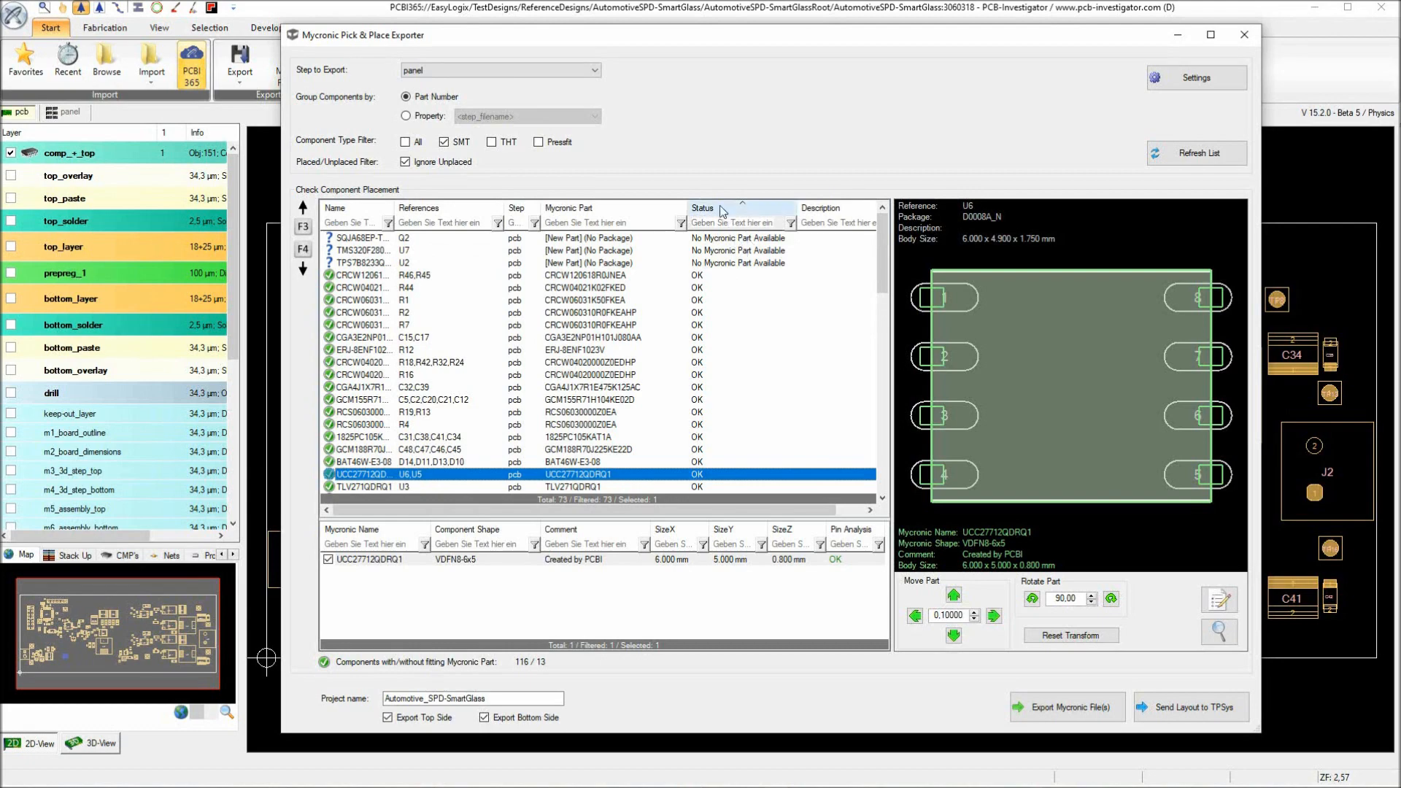
{"action": "scroll", "coordinate": [770, 283], "scroll_direction": "down", "scroll_amount": 1}
{"action": "scroll", "coordinate": [766, 303], "scroll_direction": "down", "scroll_amount": 15}
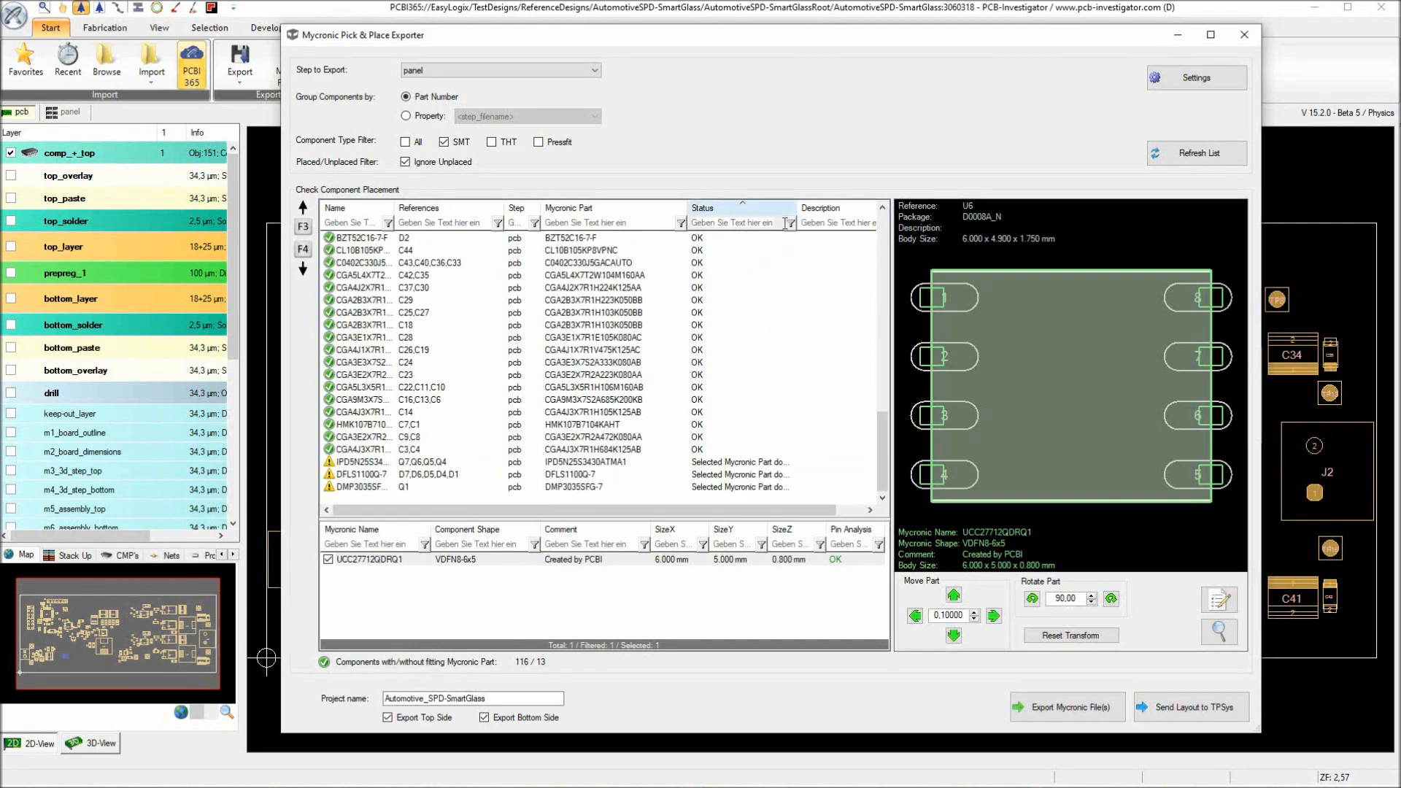
{"action": "left_click_drag", "start_coordinate": [797, 212], "coordinate": [835, 212]}
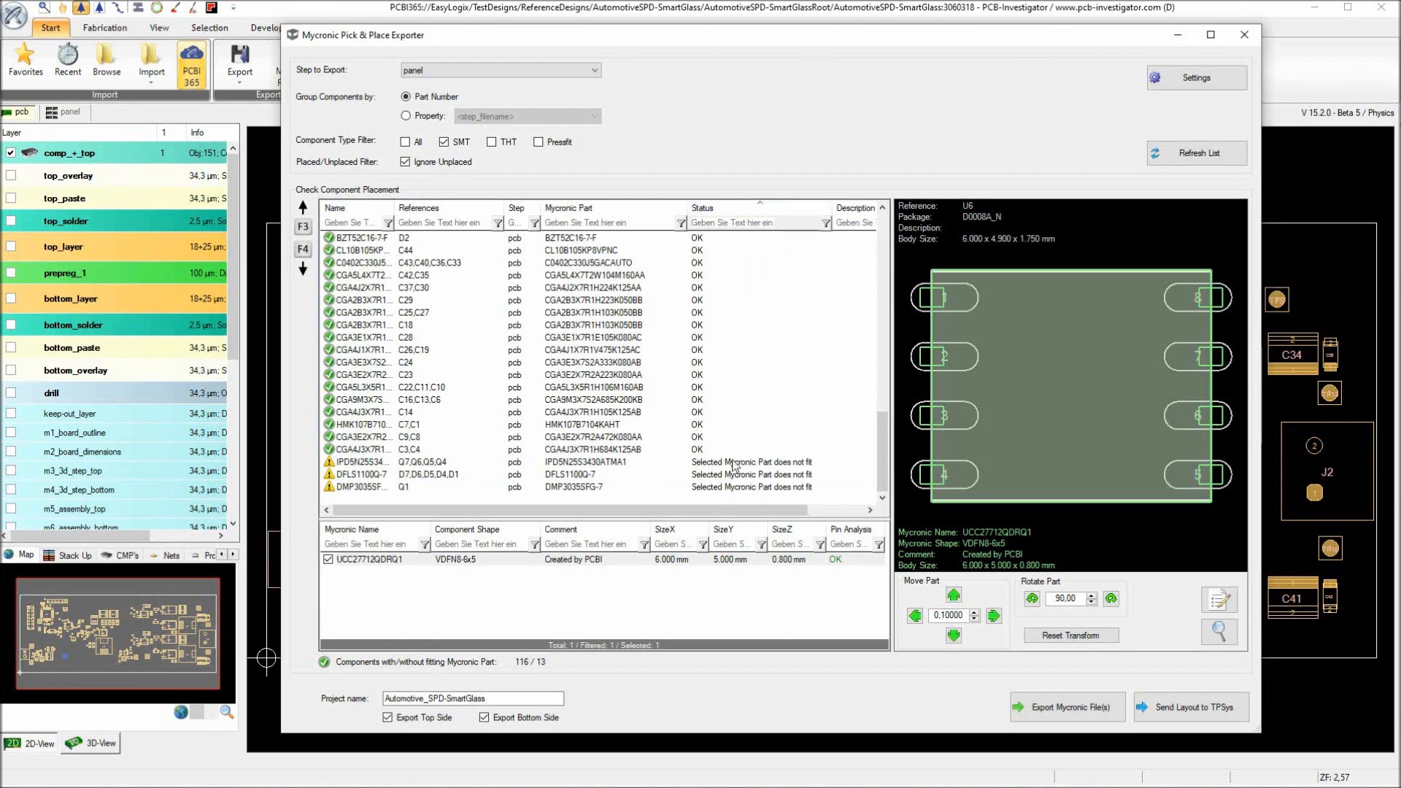
Shift the Mycronic shape of Q7 in 0.1 steps toward pads 1 and 3 until its pins lie on the footprint pads.
{"action": "left_click", "coordinate": [734, 462]}
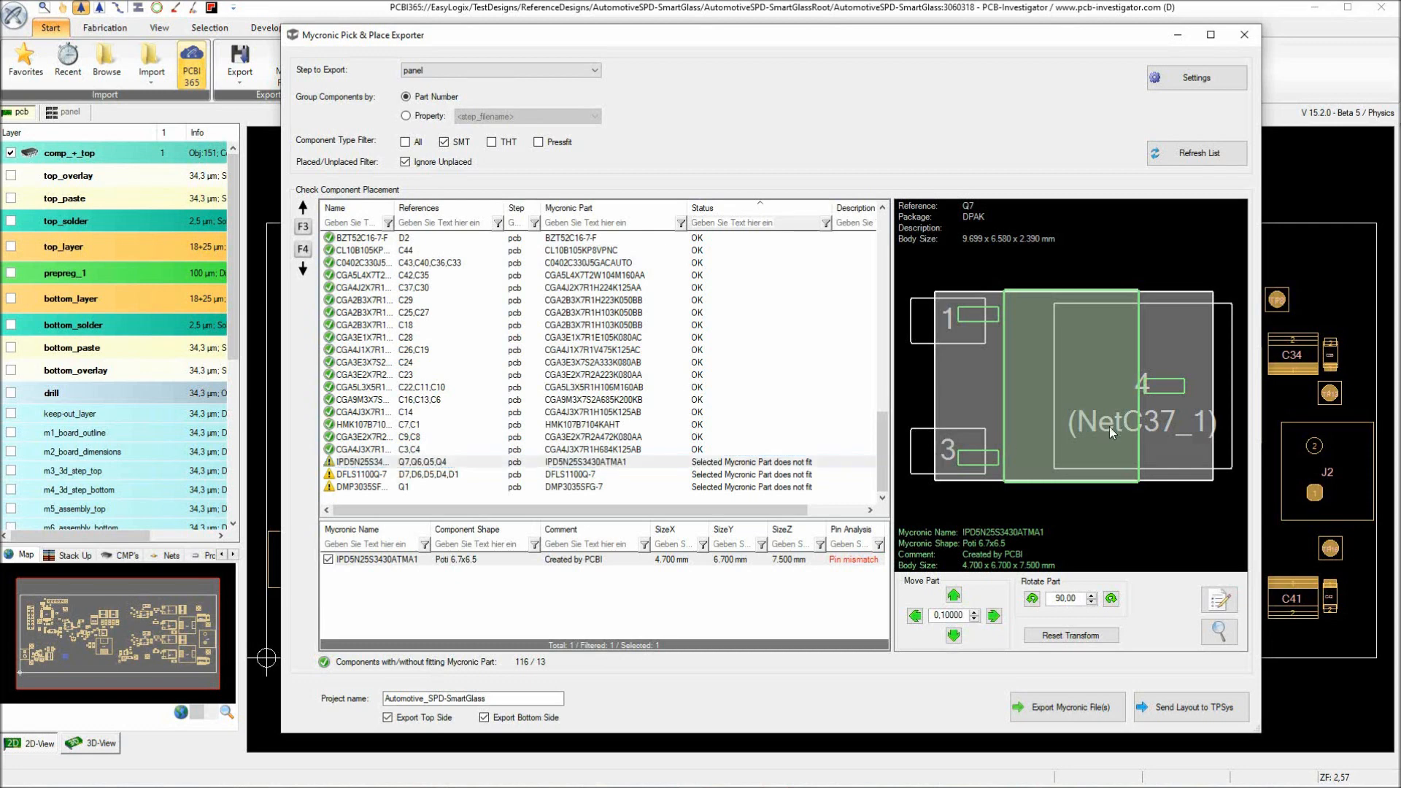
{"action": "scroll", "coordinate": [1071, 390], "scroll_direction": "up", "scroll_amount": 1}
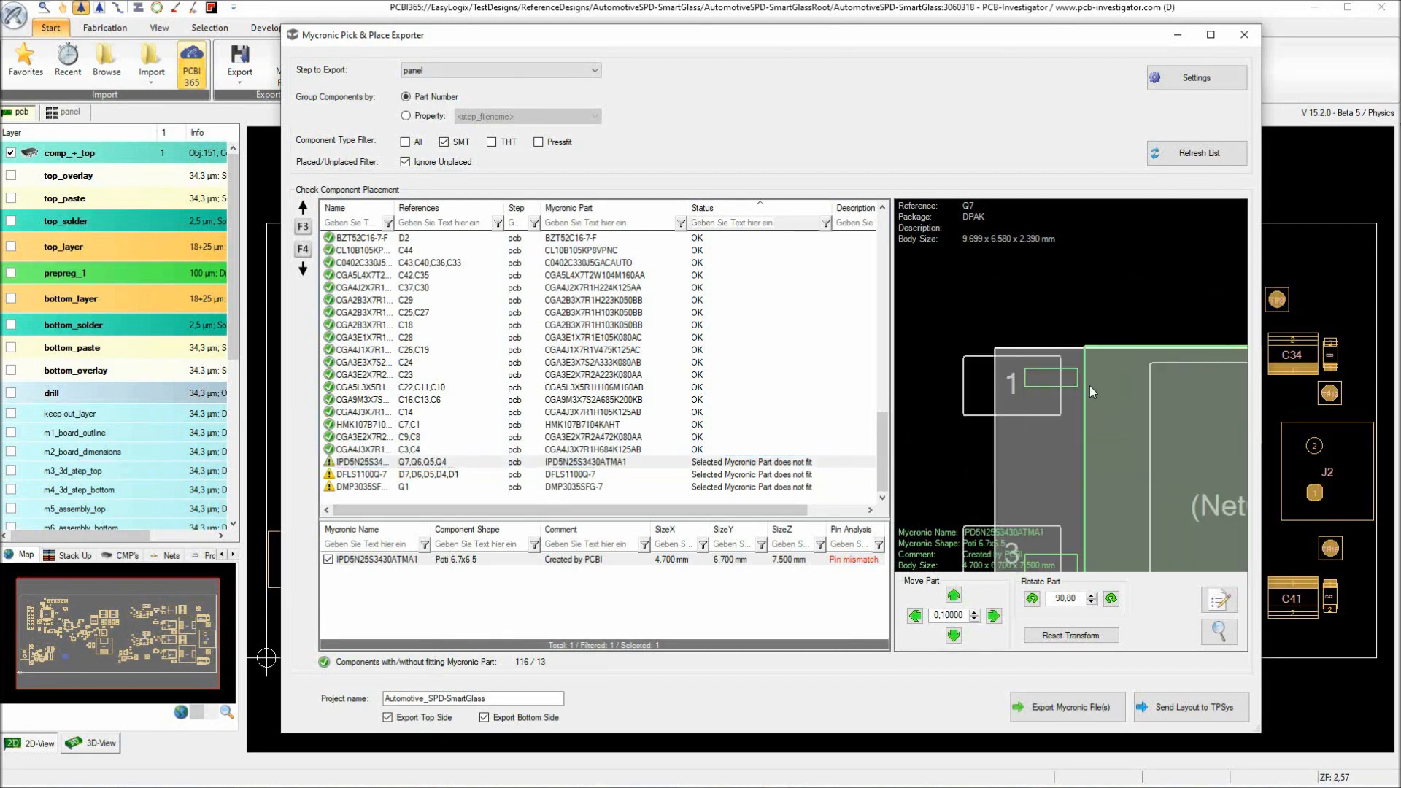
{"action": "scroll", "coordinate": [1078, 390], "scroll_direction": "down", "scroll_amount": 4}
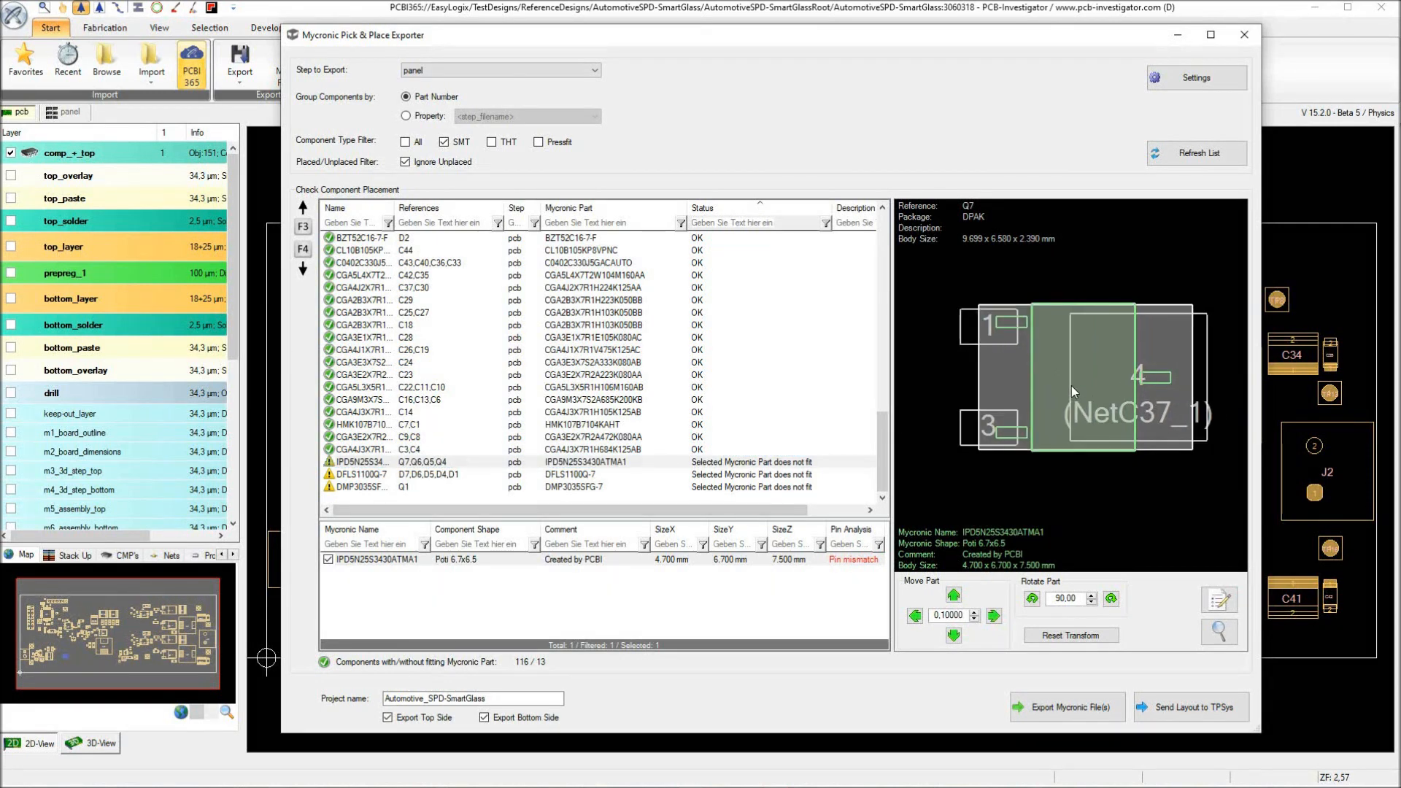
{"action": "scroll", "coordinate": [1071, 385], "scroll_direction": "up", "scroll_amount": 1}
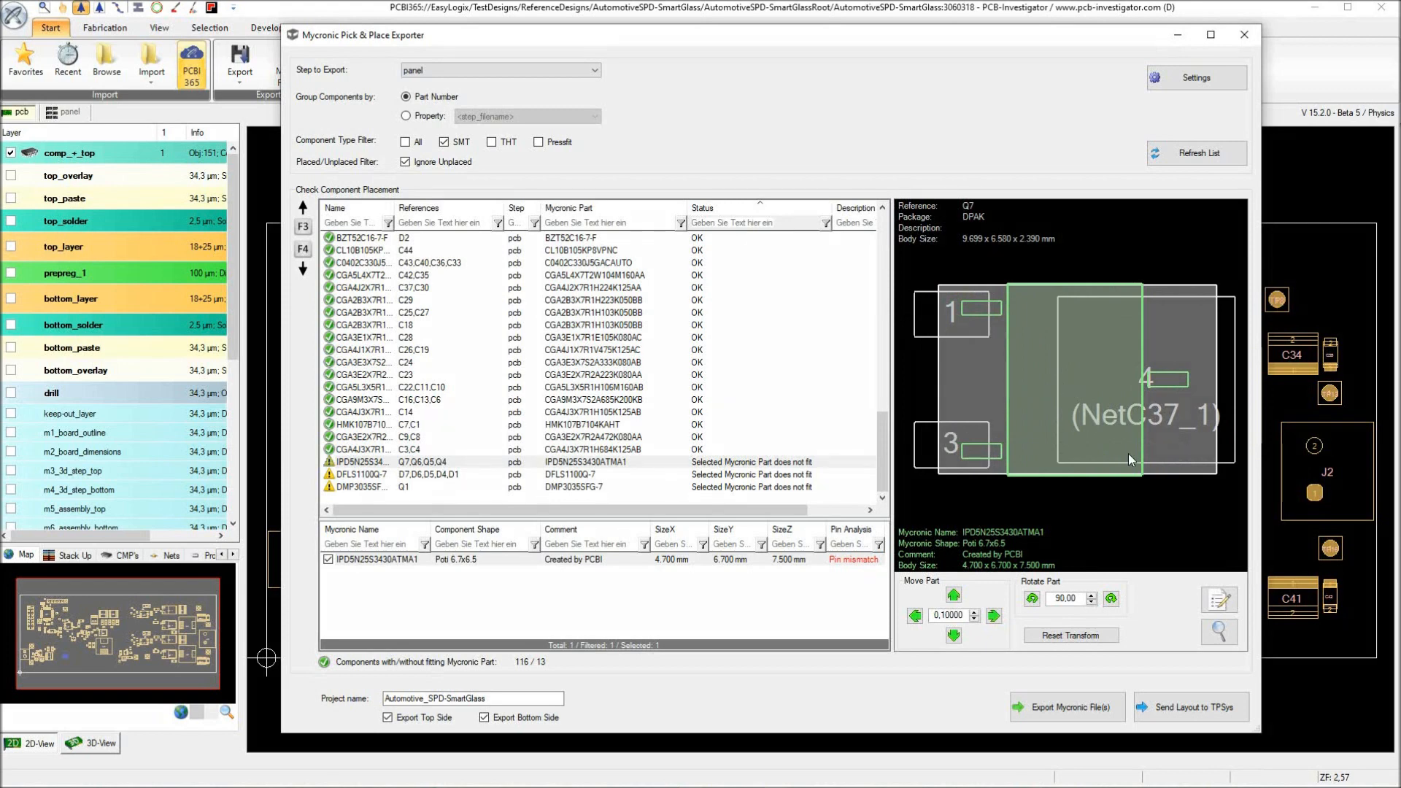
{"action": "left_click", "coordinate": [916, 616]}
{"action": "left_click", "coordinate": [916, 615]}
{"action": "left_click", "coordinate": [916, 615]}
{"action": "left_click", "coordinate": [916, 615]}
{"action": "left_click", "coordinate": [916, 615]}
{"action": "left_click", "coordinate": [916, 615]}
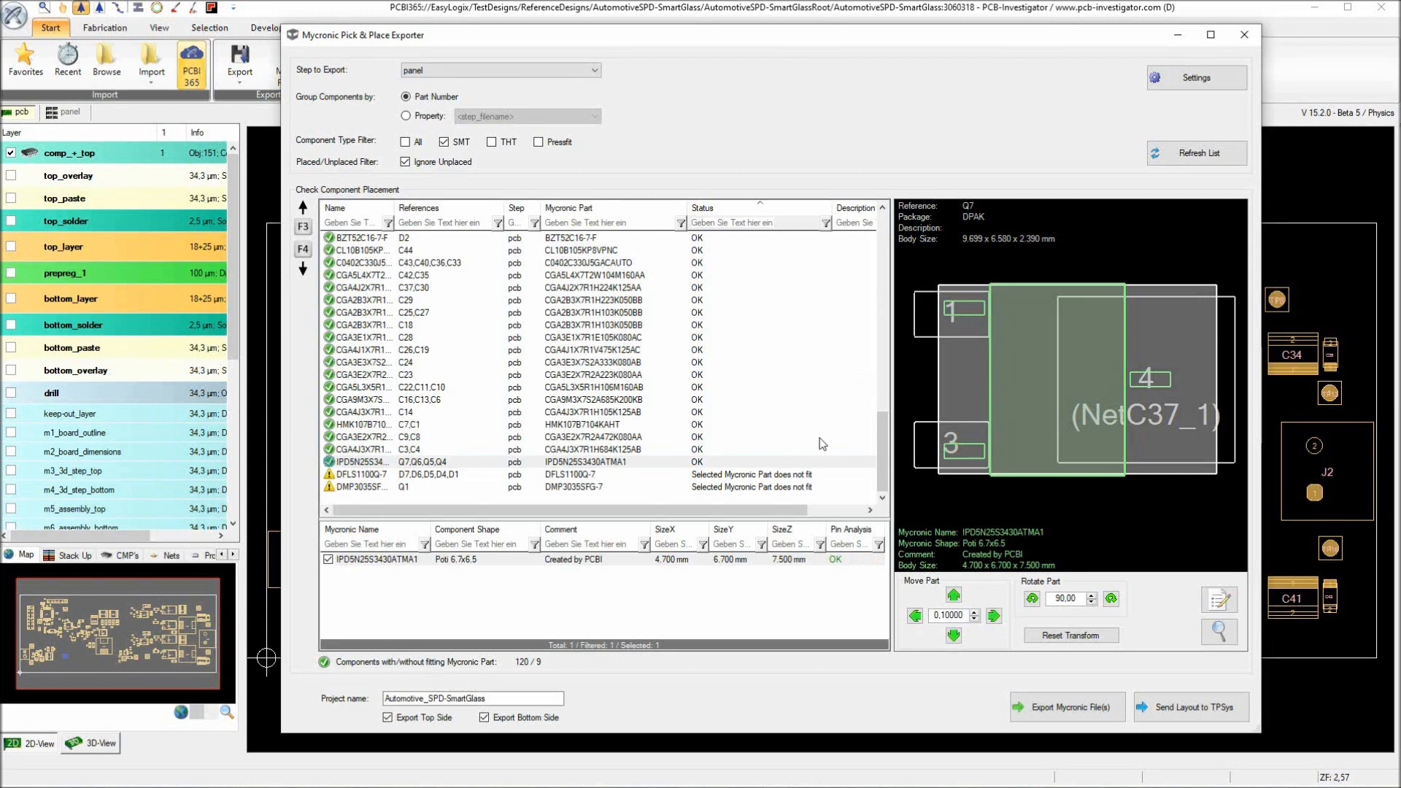
{"action": "left_click", "coordinate": [914, 617]}
{"action": "left_click", "coordinate": [916, 617]}
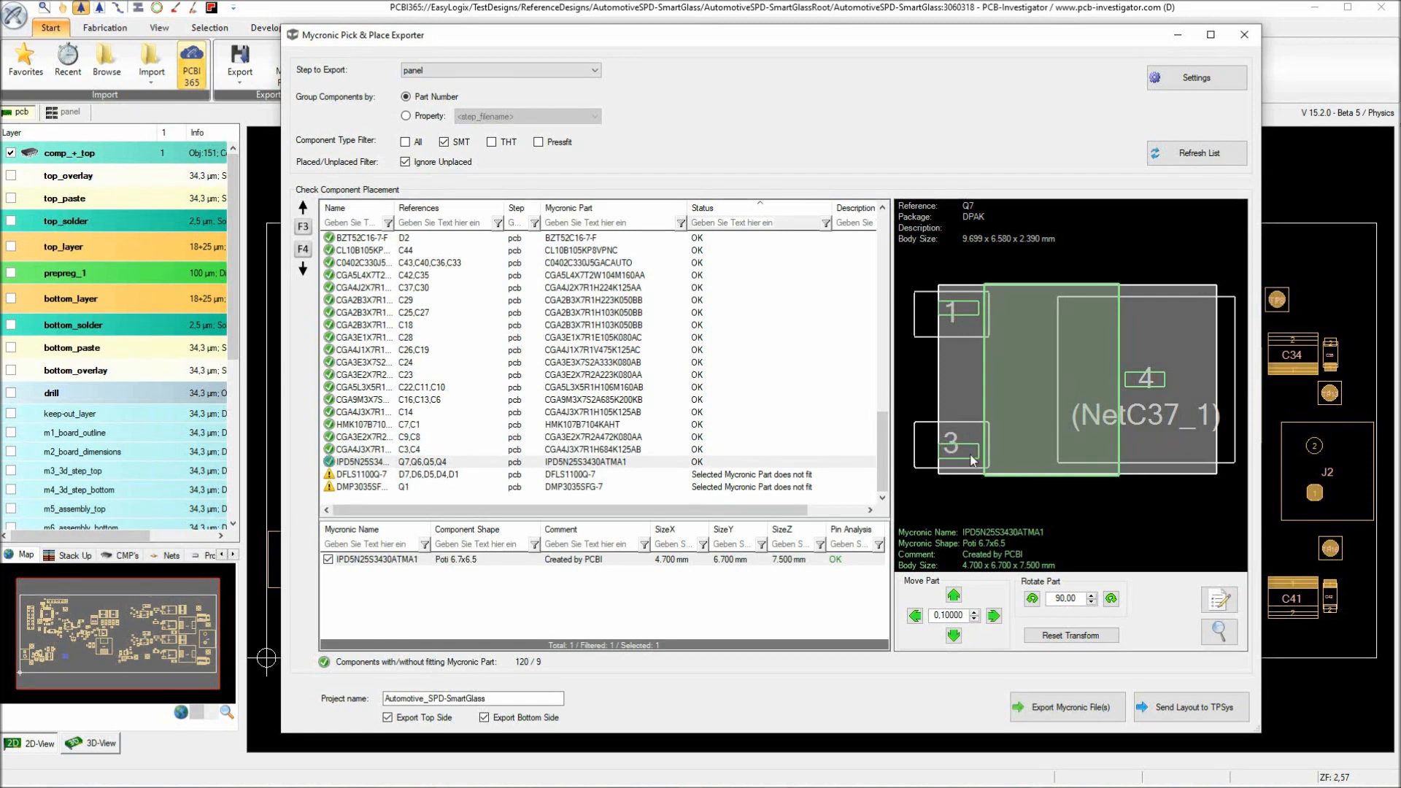
Rotate the Mycronic shape of D7 by 180 degrees in 90-degree steps and shift it toward pad 2 in 0.1 steps.
{"action": "left_click", "coordinate": [752, 480]}
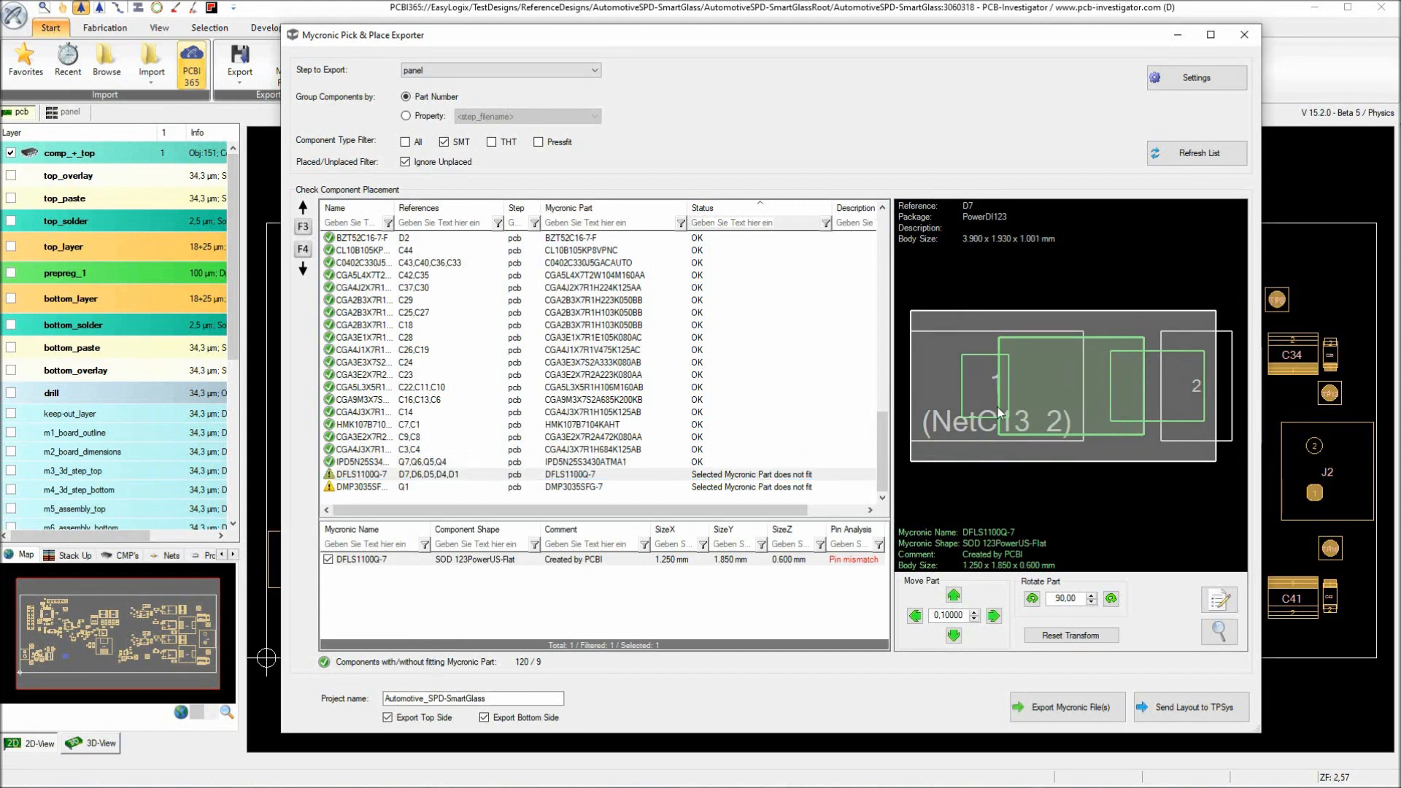
{"action": "left_click", "coordinate": [1111, 598]}
{"action": "left_click", "coordinate": [1111, 598]}
{"action": "left_click", "coordinate": [993, 615]}
{"action": "left_click", "coordinate": [994, 616]}
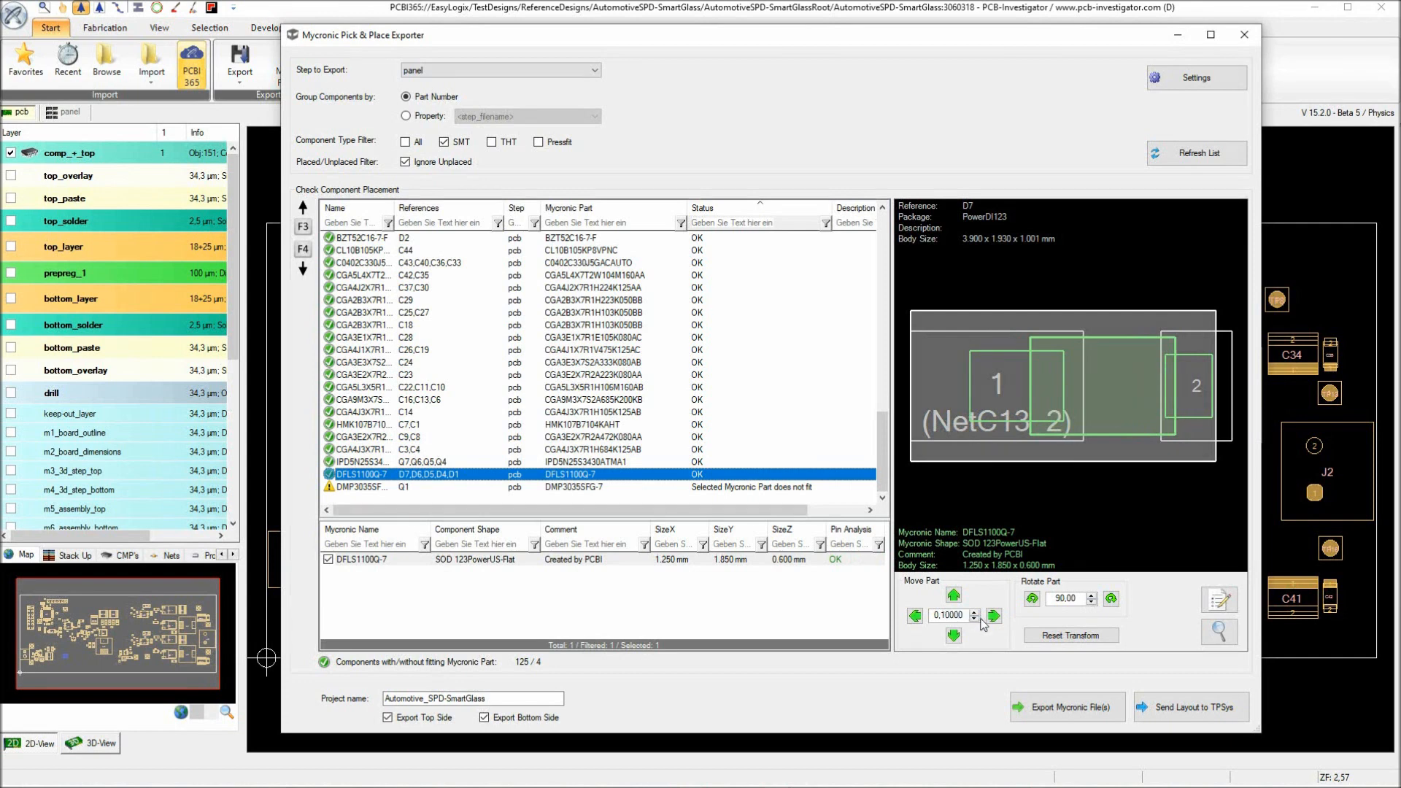
Reduce the move increment to 0.05 and nudge the D7 shape one step further toward pad 2.
{"action": "left_click", "coordinate": [975, 619]}
{"action": "left_click", "coordinate": [975, 619]}
{"action": "left_click", "coordinate": [975, 613]}
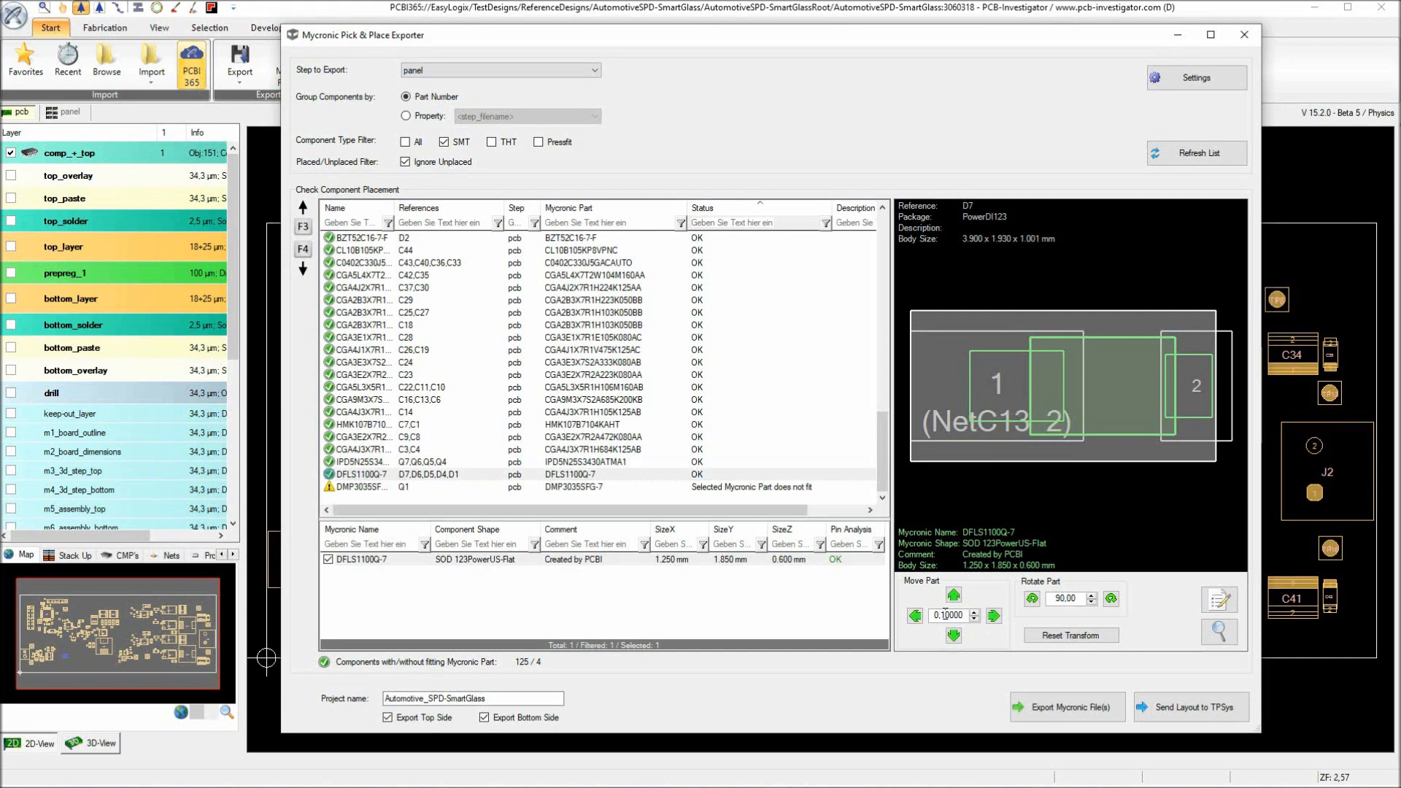
{"action": "type", "text": "5"}
{"action": "left_click", "coordinate": [994, 616]}
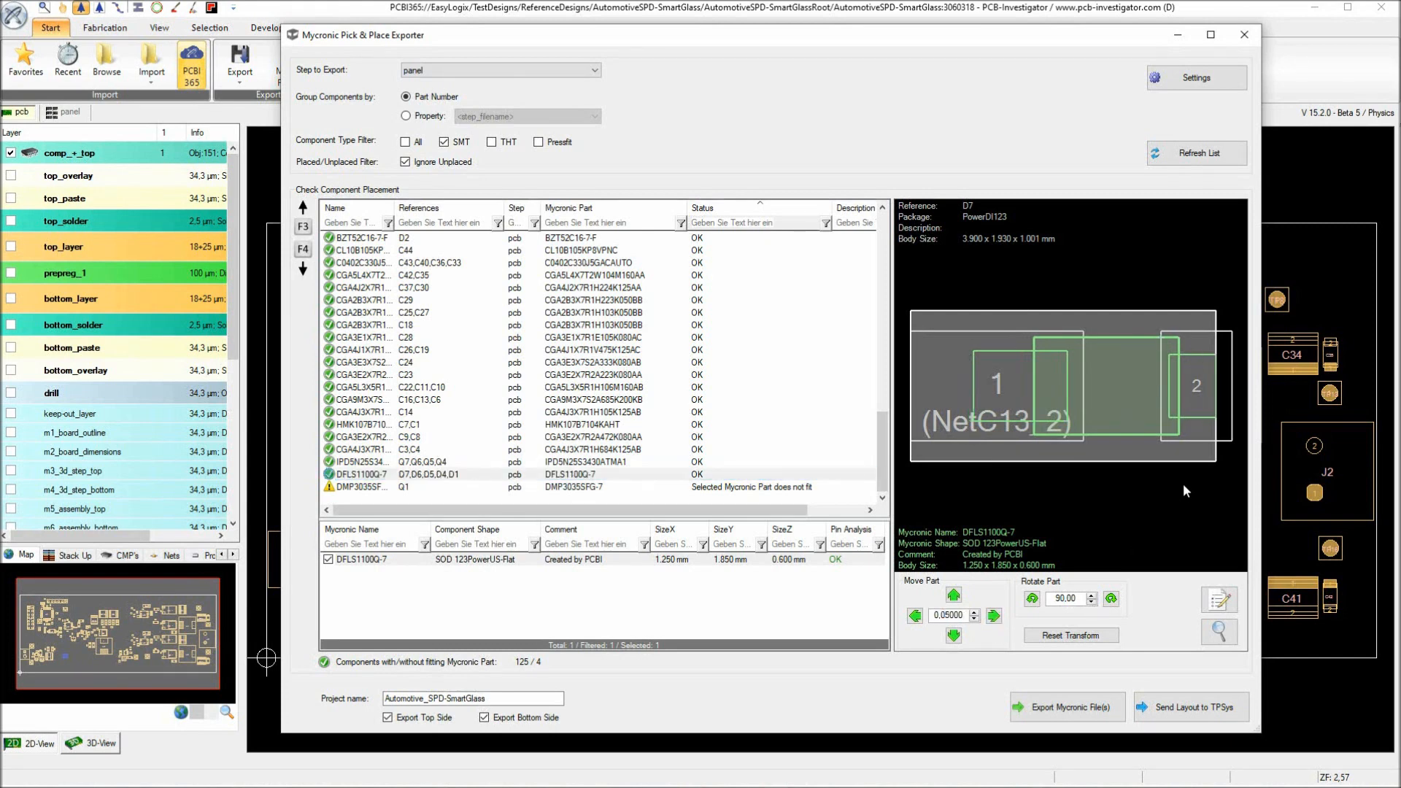
Check the footprint of Q1 against its Mycronic shape and pin analysis.
{"action": "left_click", "coordinate": [726, 488]}
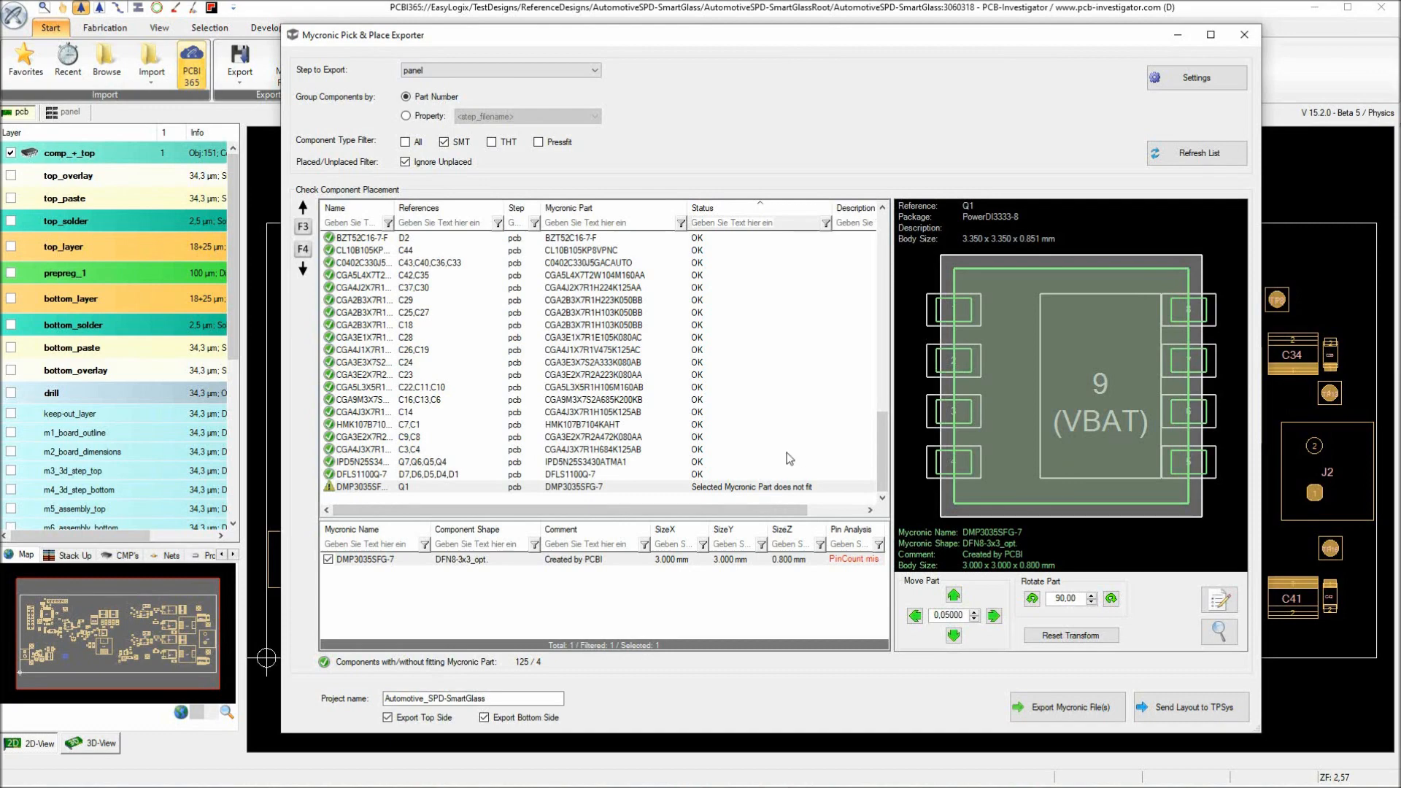
{"action": "scroll", "coordinate": [736, 434], "scroll_direction": "up", "scroll_amount": 10}
{"action": "scroll", "coordinate": [736, 434], "scroll_direction": "up", "scroll_amount": 3}
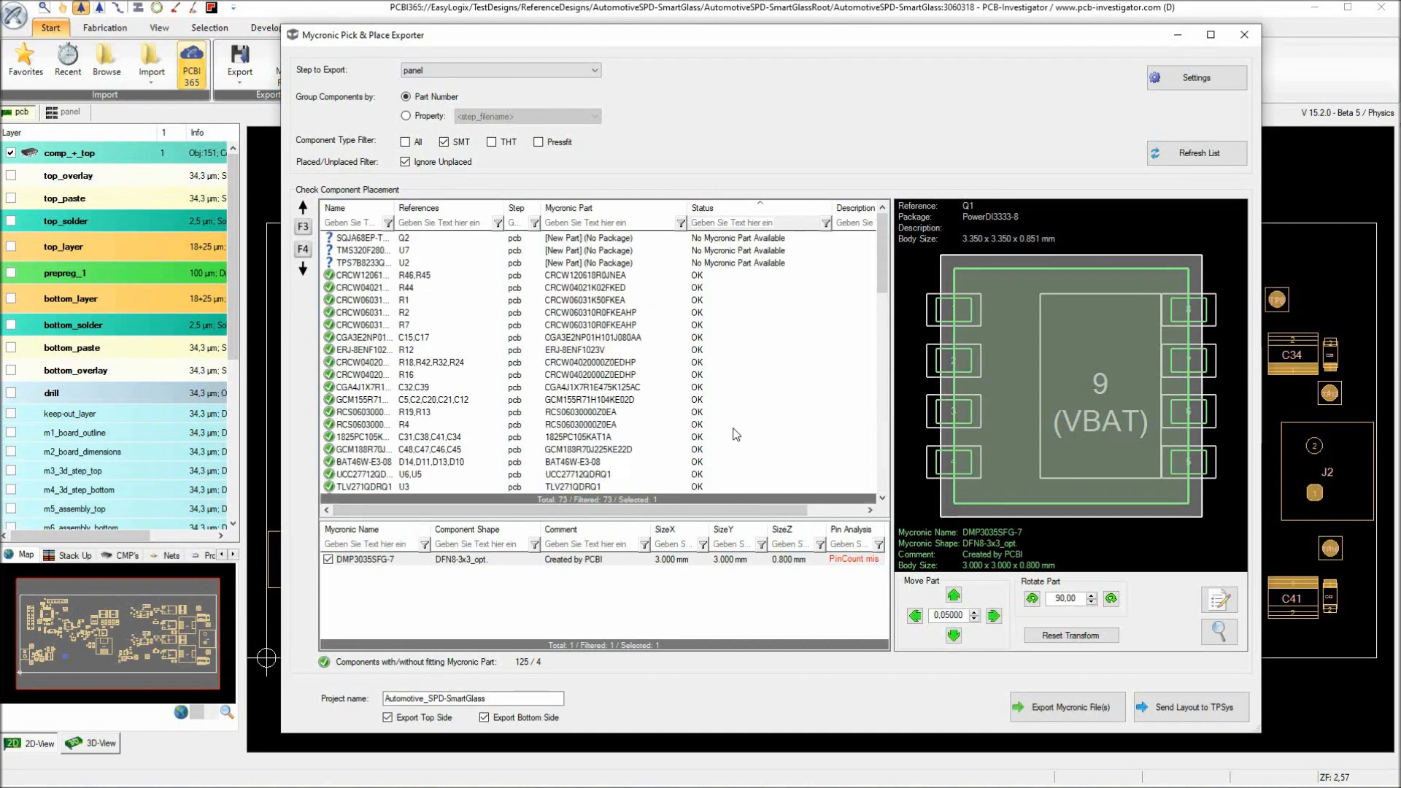
Open the component shape search for the new Mycronic part of Q2.
{"action": "left_click", "coordinate": [724, 241]}
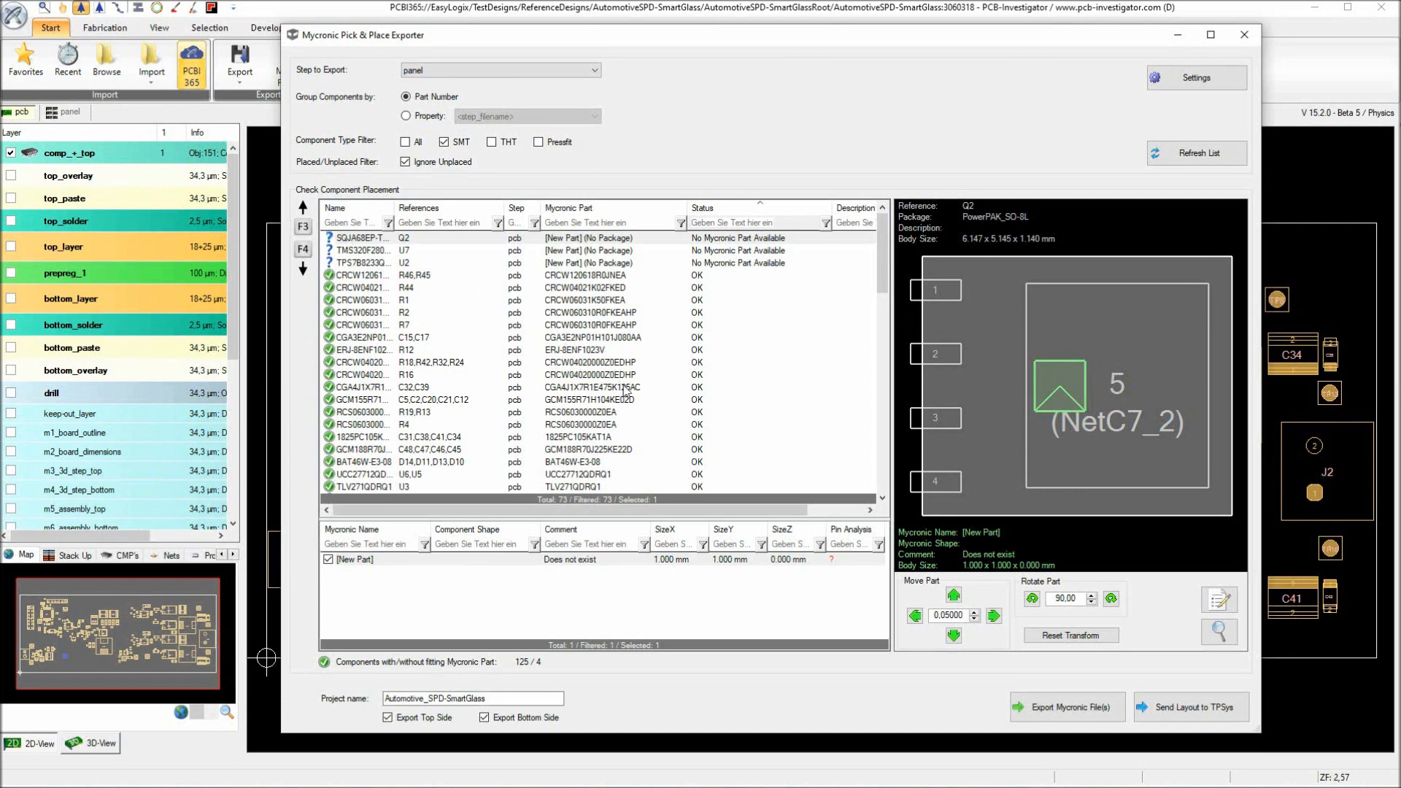
{"action": "left_click", "coordinate": [515, 559]}
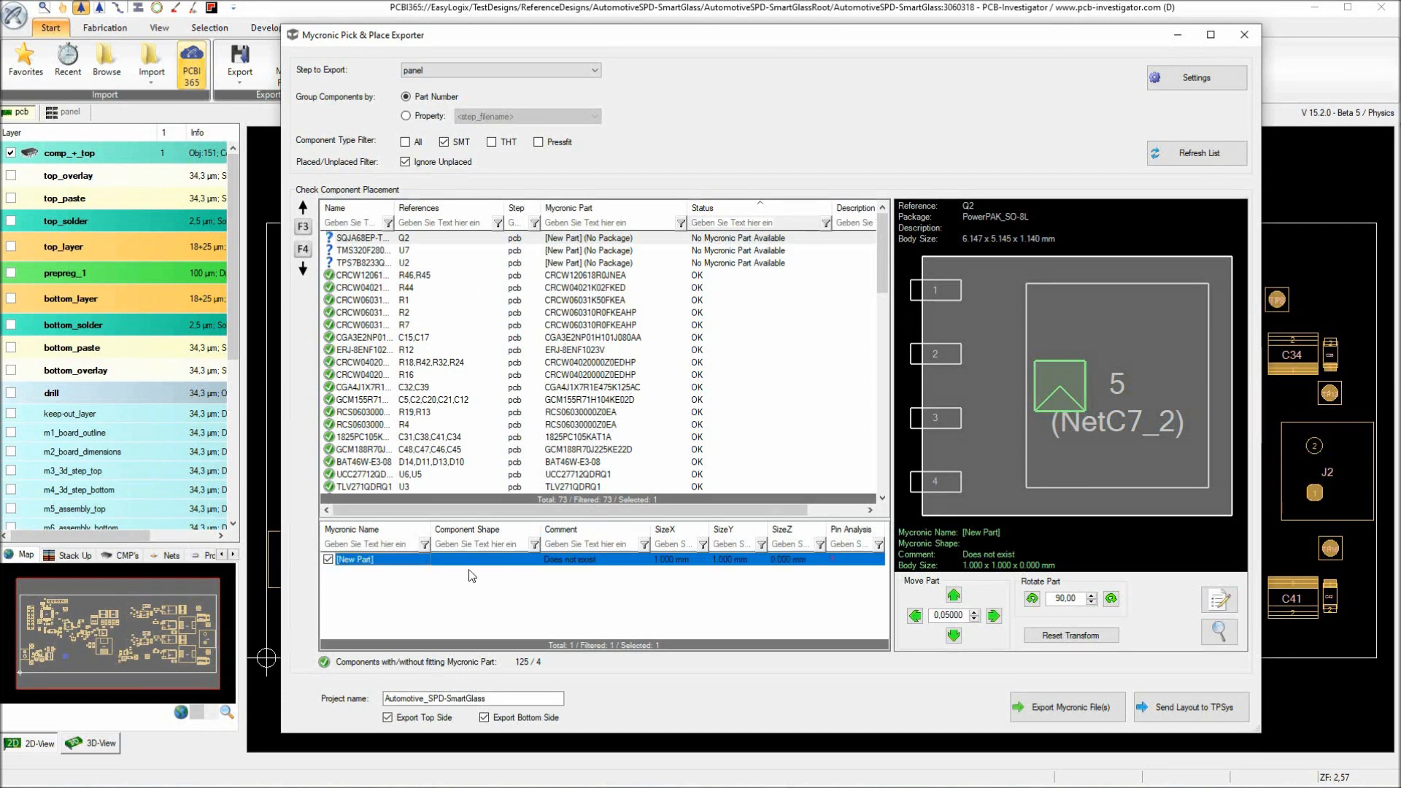
{"action": "right_click", "coordinate": [496, 561]}
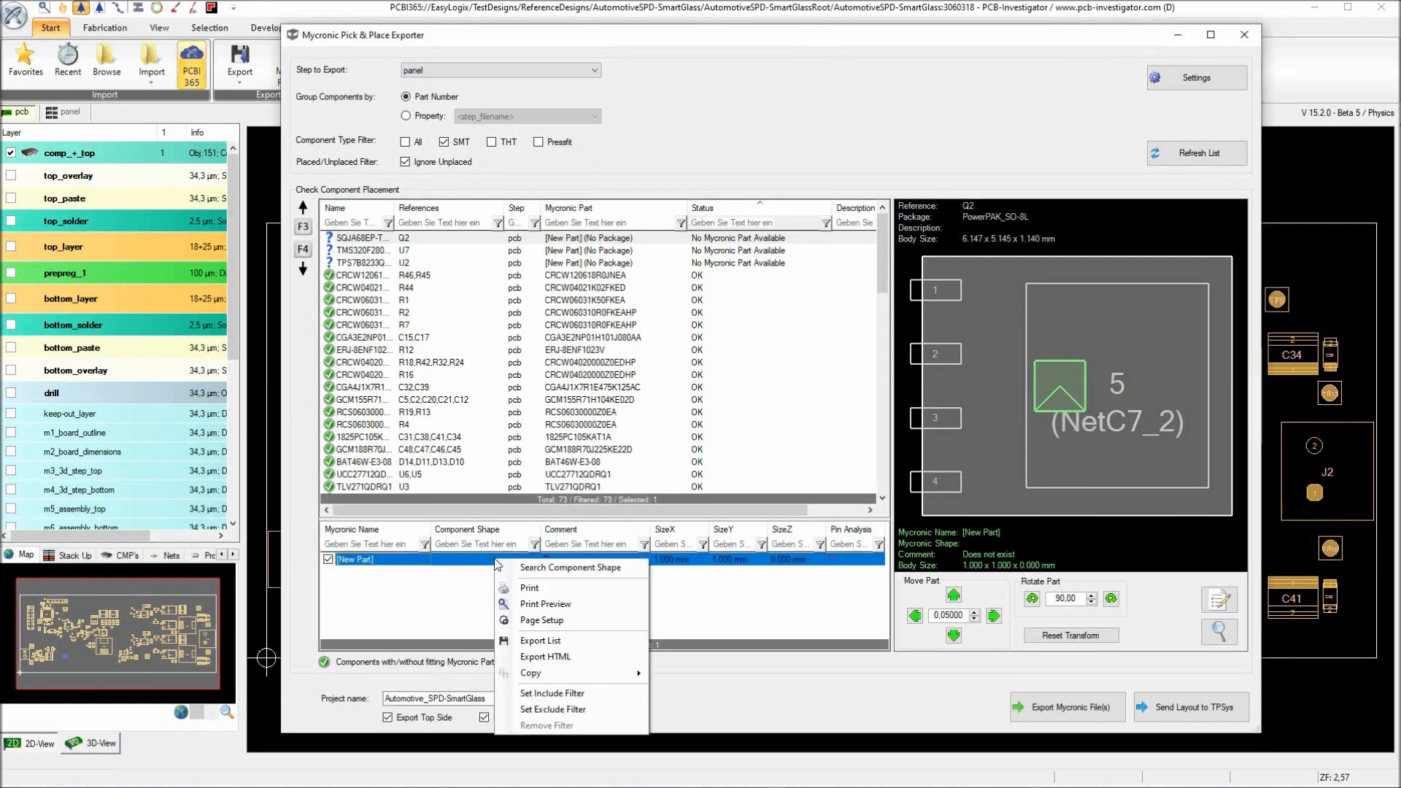
{"action": "left_click", "coordinate": [558, 570]}
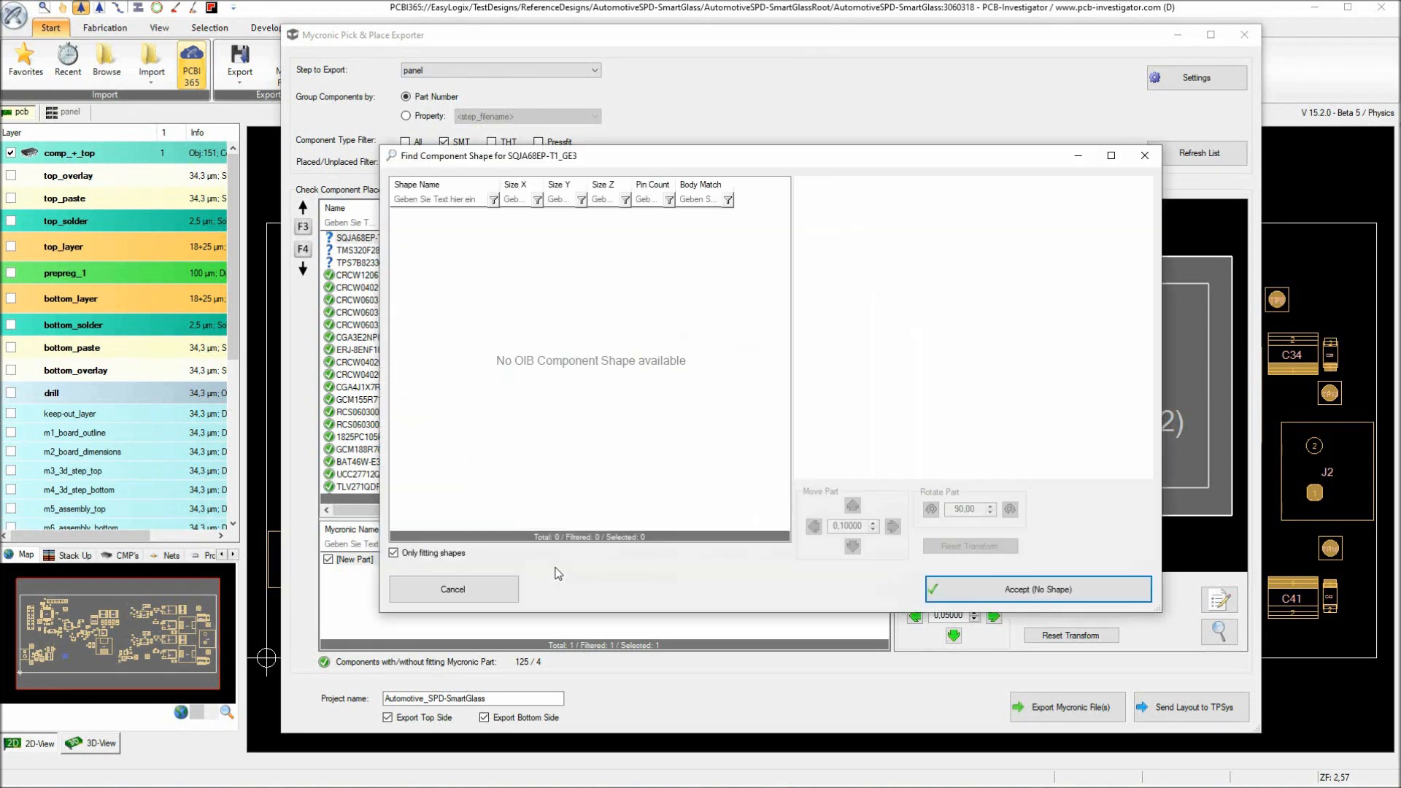
{"action": "left_click_drag", "start_coordinate": [626, 161], "coordinate": [613, 193]}
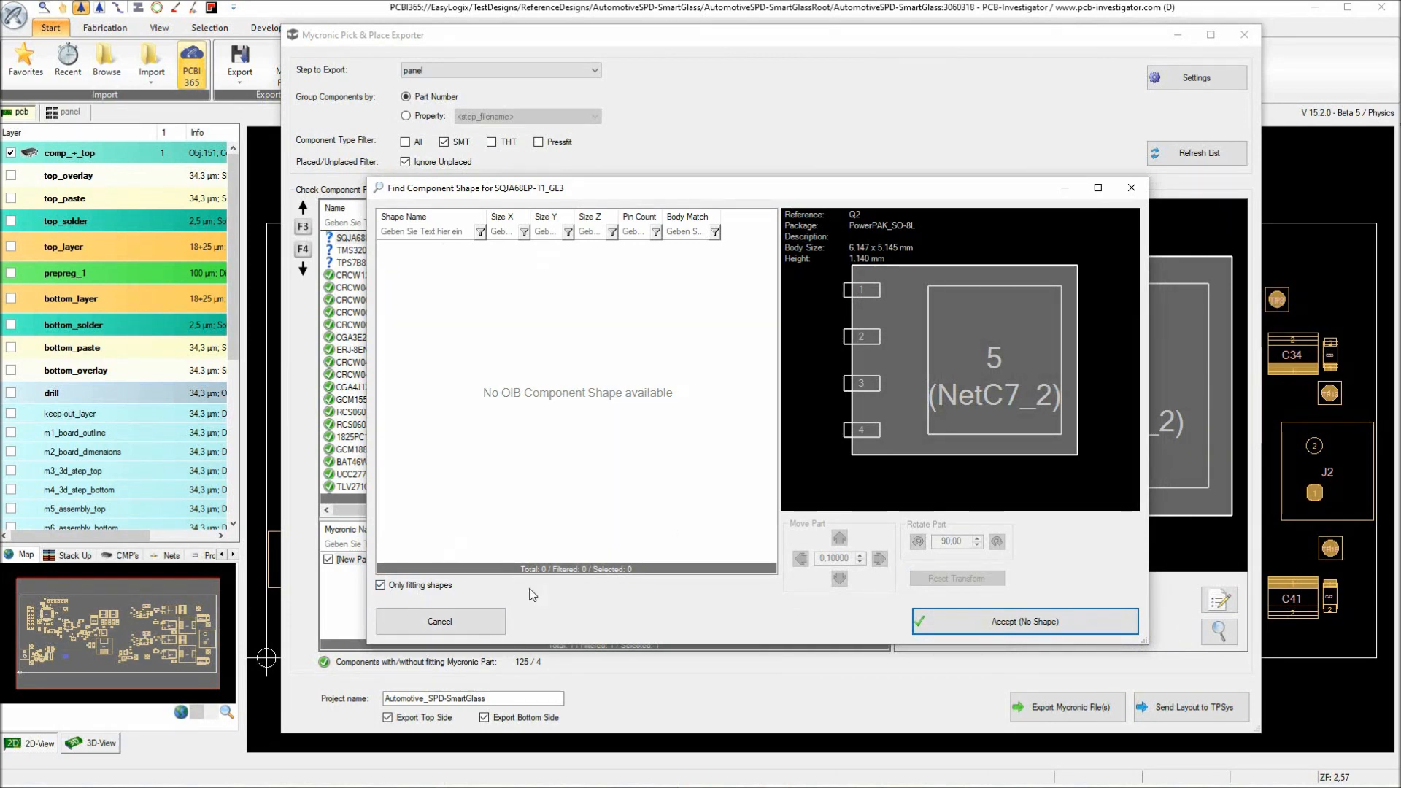
Include non-fitting shapes in the search for Q2 and preview several candidates, among them 2220-63_mech.
{"action": "left_click", "coordinate": [409, 586]}
{"action": "scroll", "coordinate": [471, 365], "scroll_direction": "up", "scroll_amount": 1}
{"action": "left_click", "coordinate": [475, 336]}
{"action": "scroll", "coordinate": [467, 398], "scroll_direction": "up", "scroll_amount": 4}
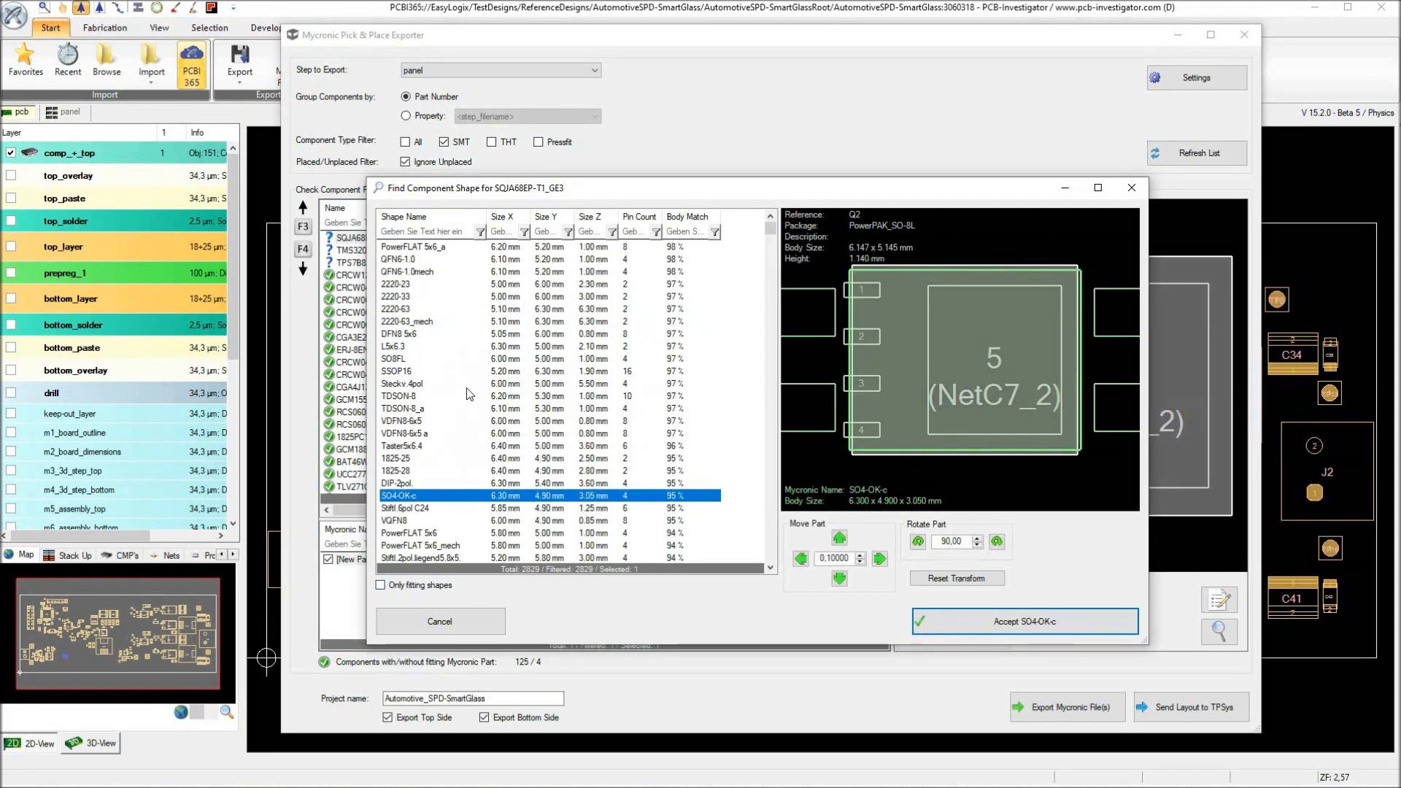
{"action": "left_click", "coordinate": [460, 370]}
{"action": "left_click", "coordinate": [466, 321]}
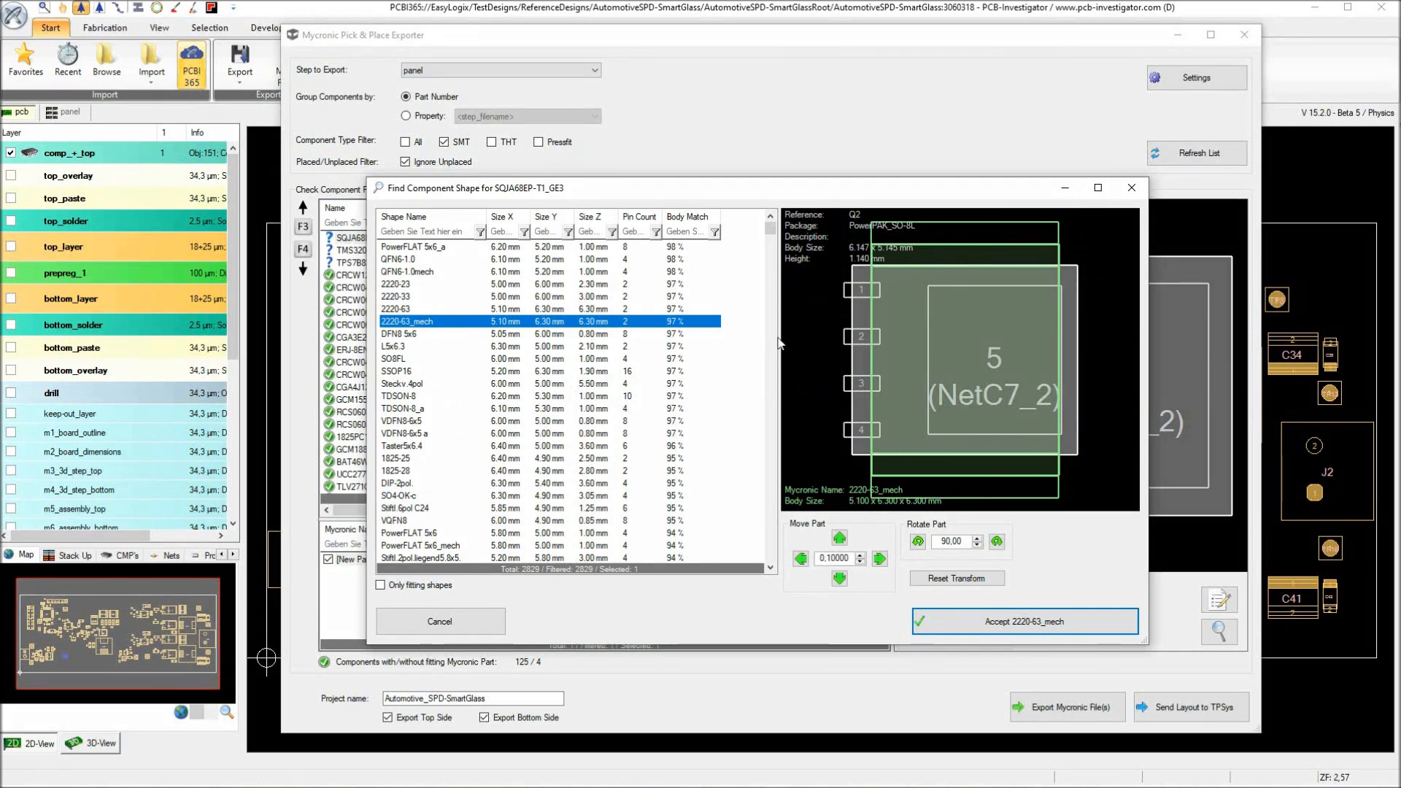
{"action": "left_click", "coordinate": [807, 278]}
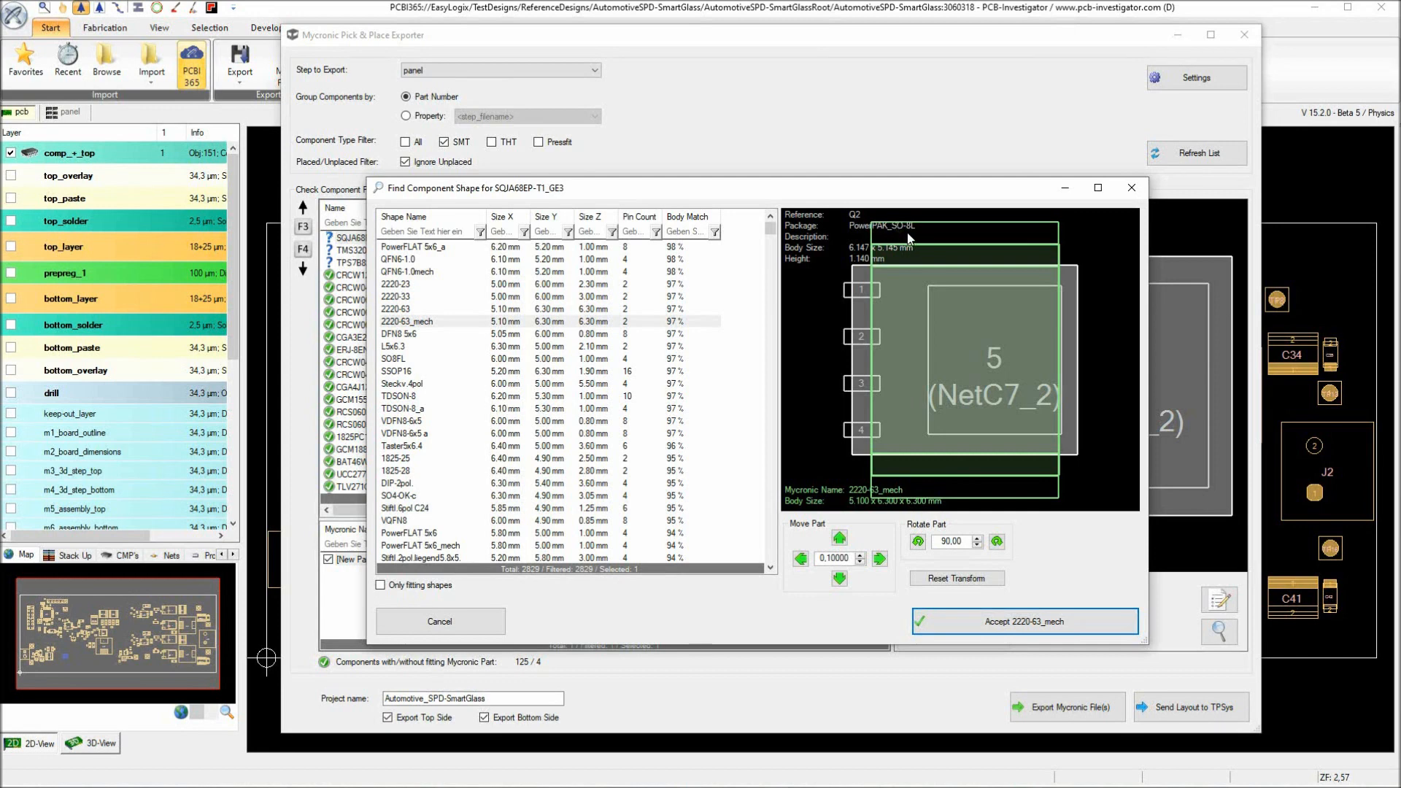
Filter the shape names by "so8", compare the candidates with the Q2 footprint and select Power SO8 opt. a.
{"action": "left_click", "coordinate": [442, 229]}
{"action": "type", "text": "so8"}
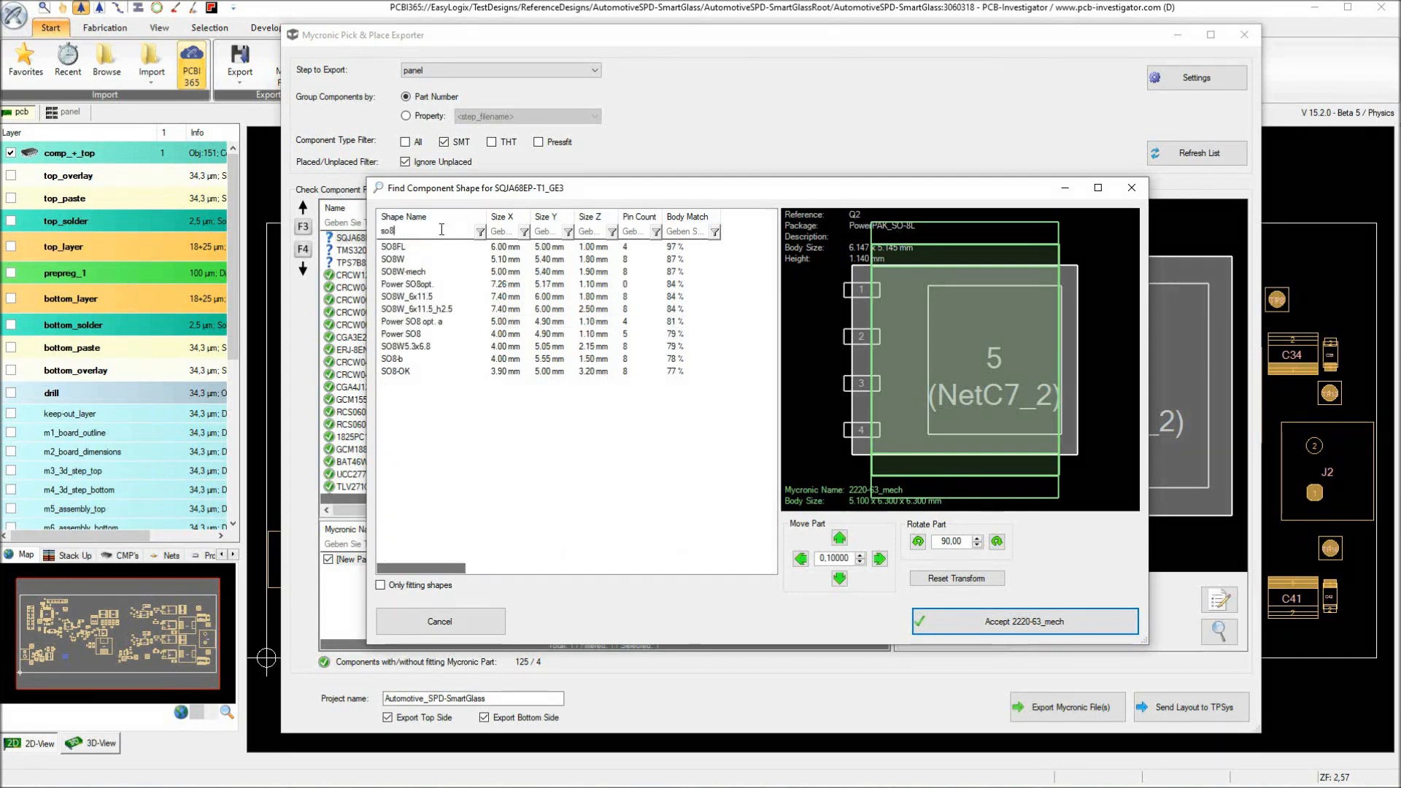
{"action": "left_click", "coordinate": [432, 248]}
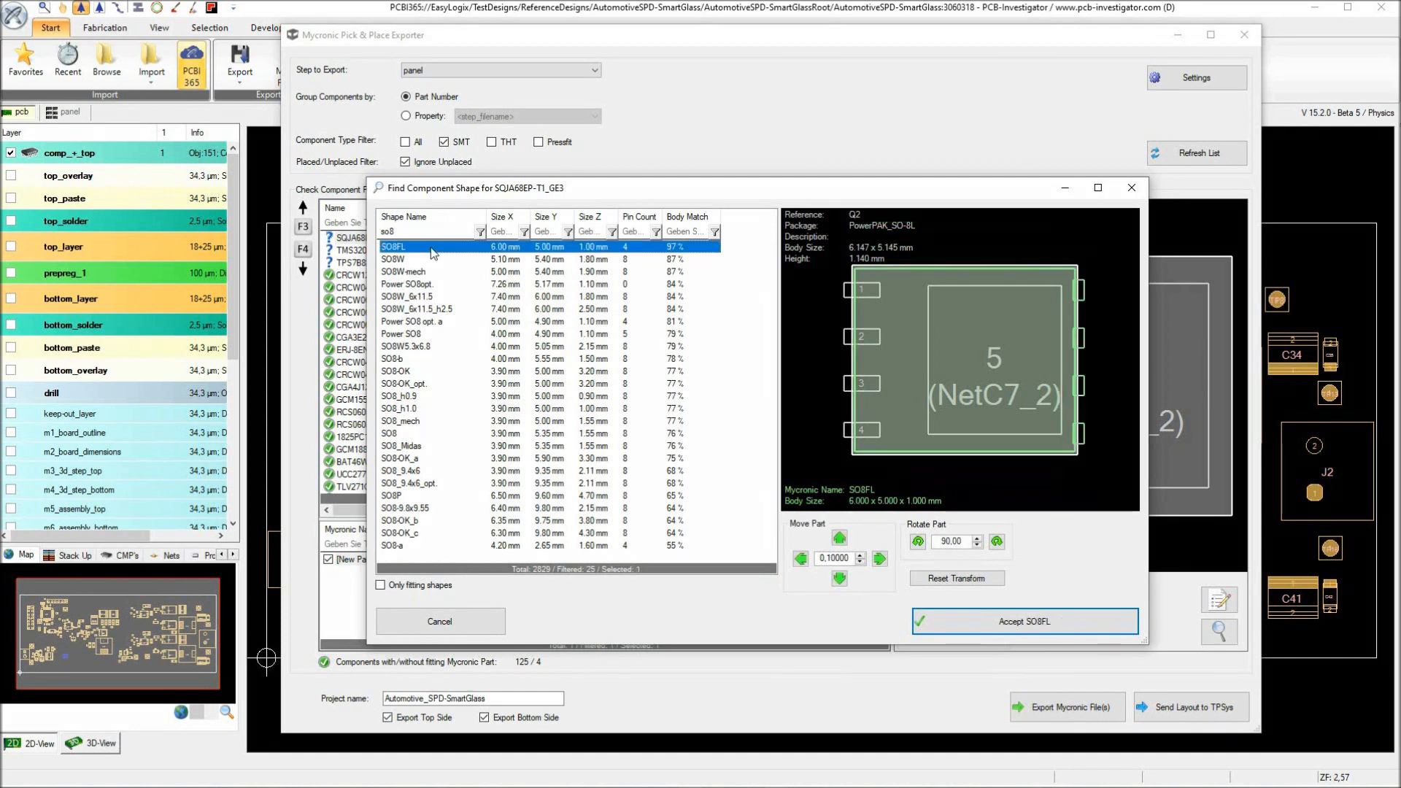
{"action": "key", "text": "Down"}
{"action": "key", "text": "Down"}
{"action": "key", "text": "Down"}
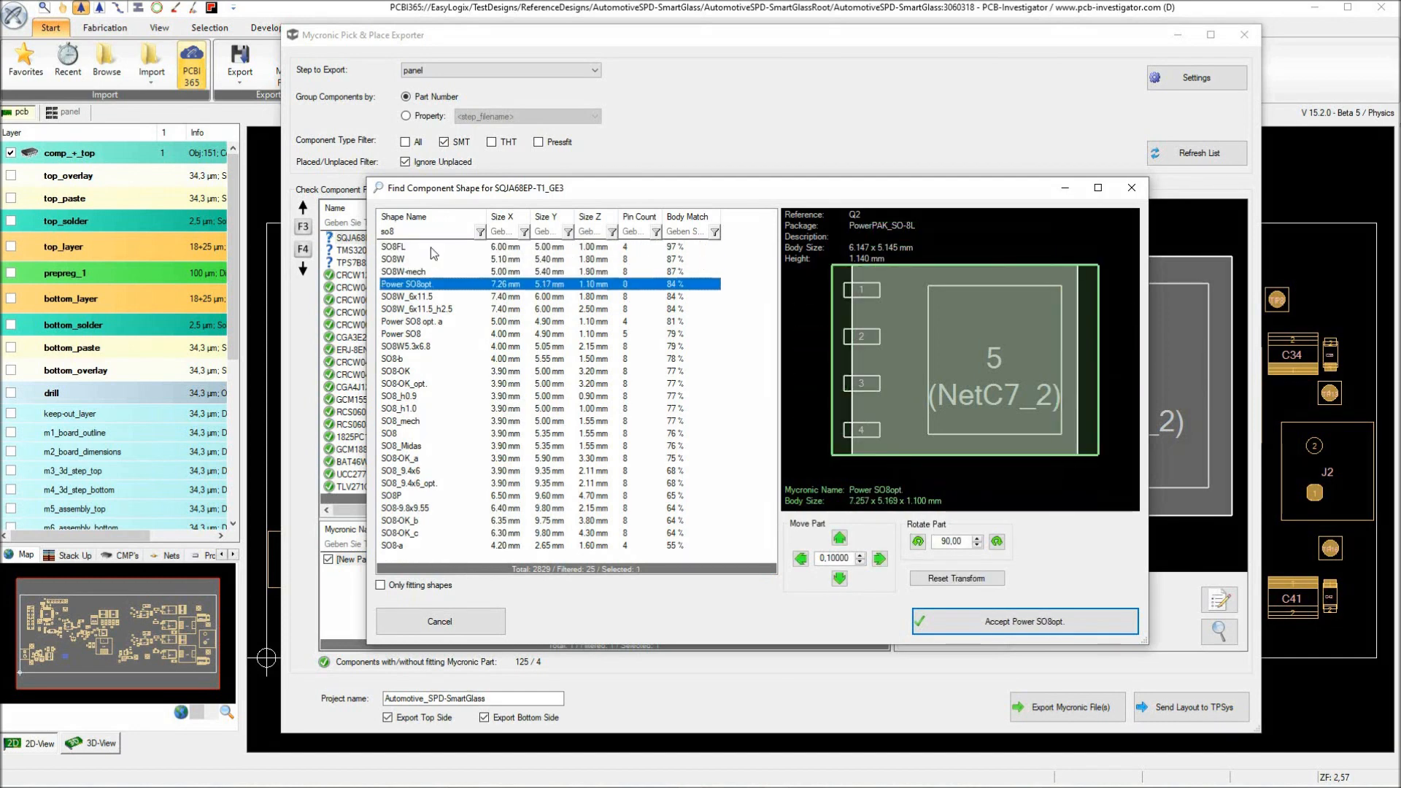
{"action": "key", "text": "Down"}
{"action": "key", "text": "Down"}
{"action": "key", "text": "Down"}
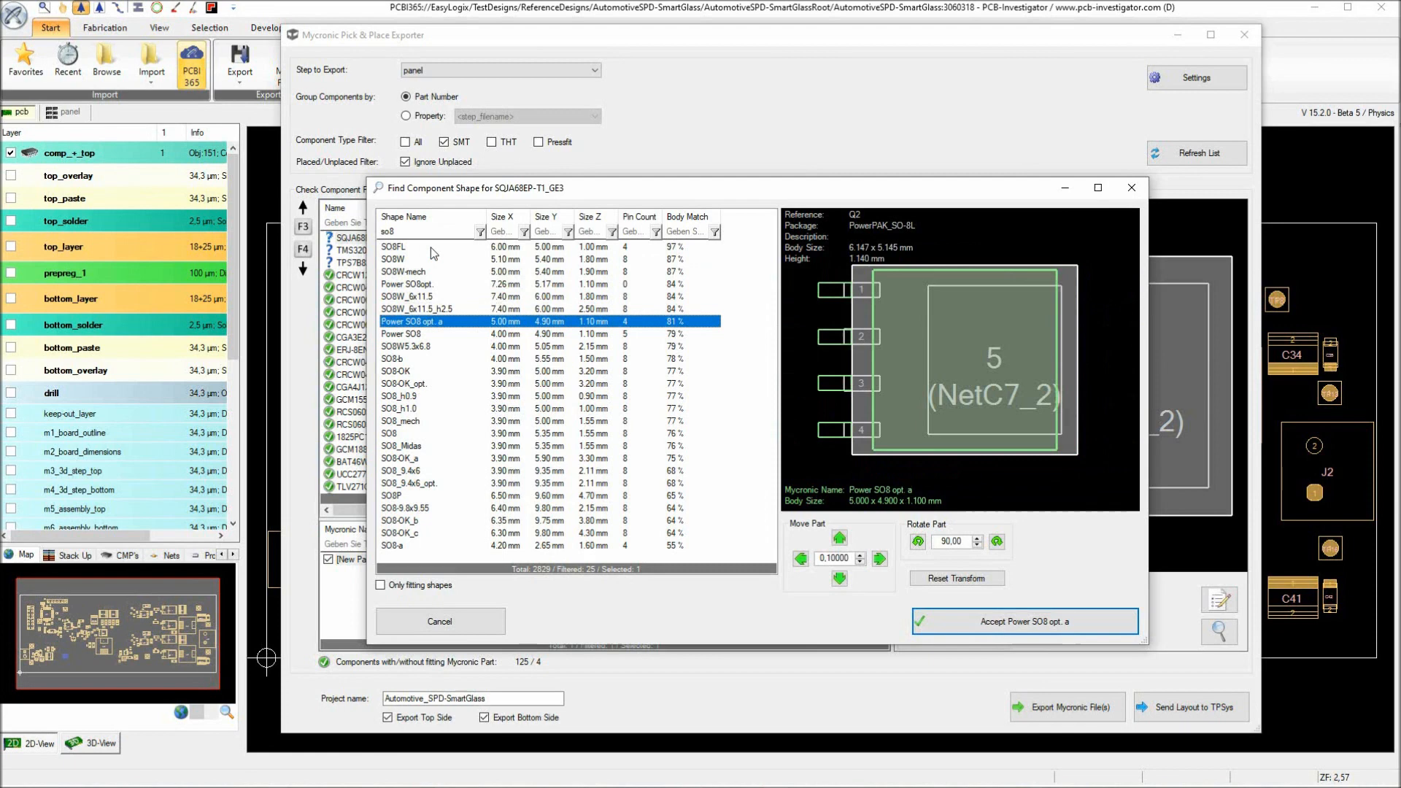
{"action": "key", "text": "Down"}
{"action": "key", "text": "Up"}
{"action": "left_click", "coordinate": [939, 406]}
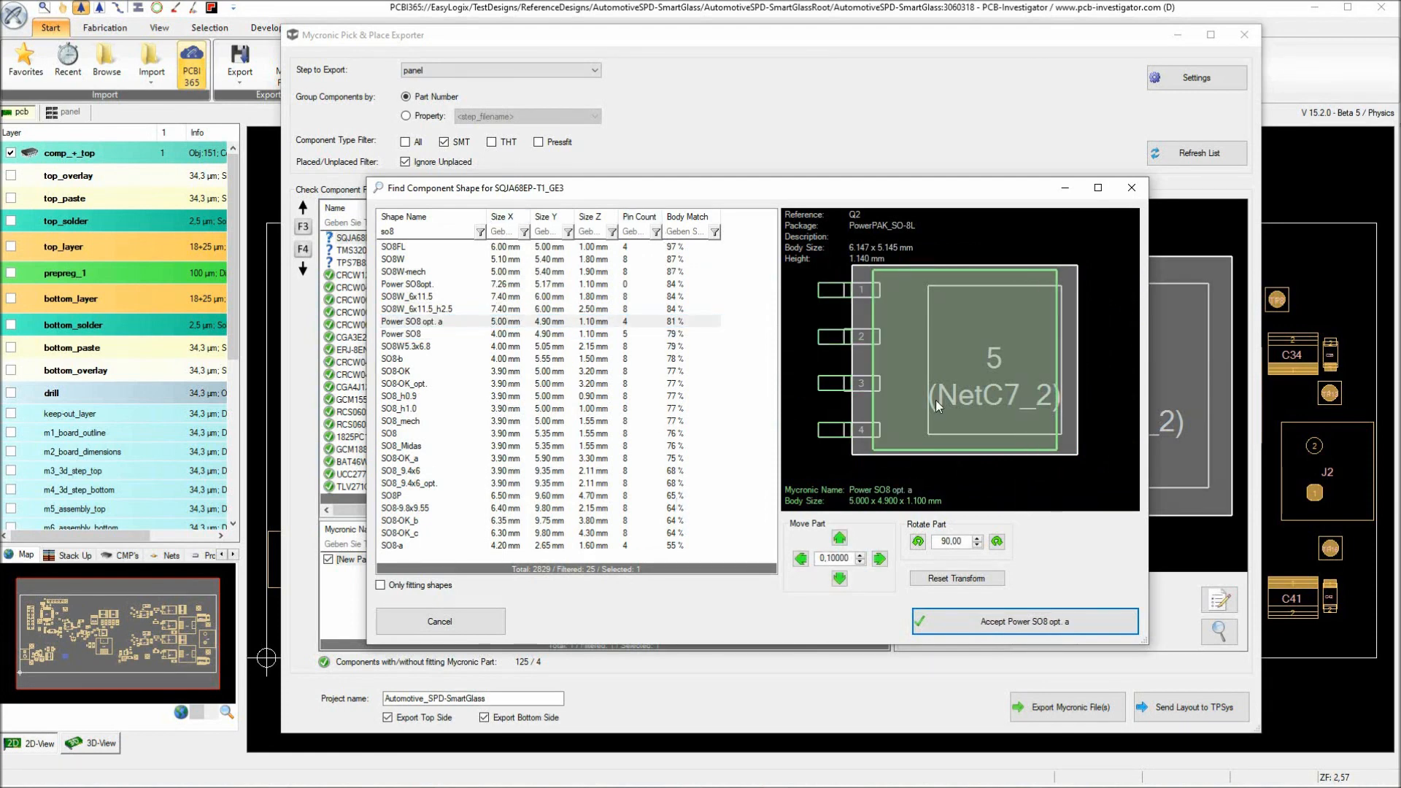
Shift the Power SO8 opt. a shape in 0.1 steps toward pad 5 so its four pins cover pads 1 to 4.
{"action": "left_click", "coordinate": [880, 558]}
{"action": "left_click", "coordinate": [880, 559]}
{"action": "left_click", "coordinate": [880, 558]}
{"action": "left_click", "coordinate": [881, 559]}
{"action": "left_click", "coordinate": [881, 558]}
Set the move increment to 0.05 and nudge the shape back one step to centre its pins on the pads.
{"action": "left_click", "coordinate": [831, 559]}
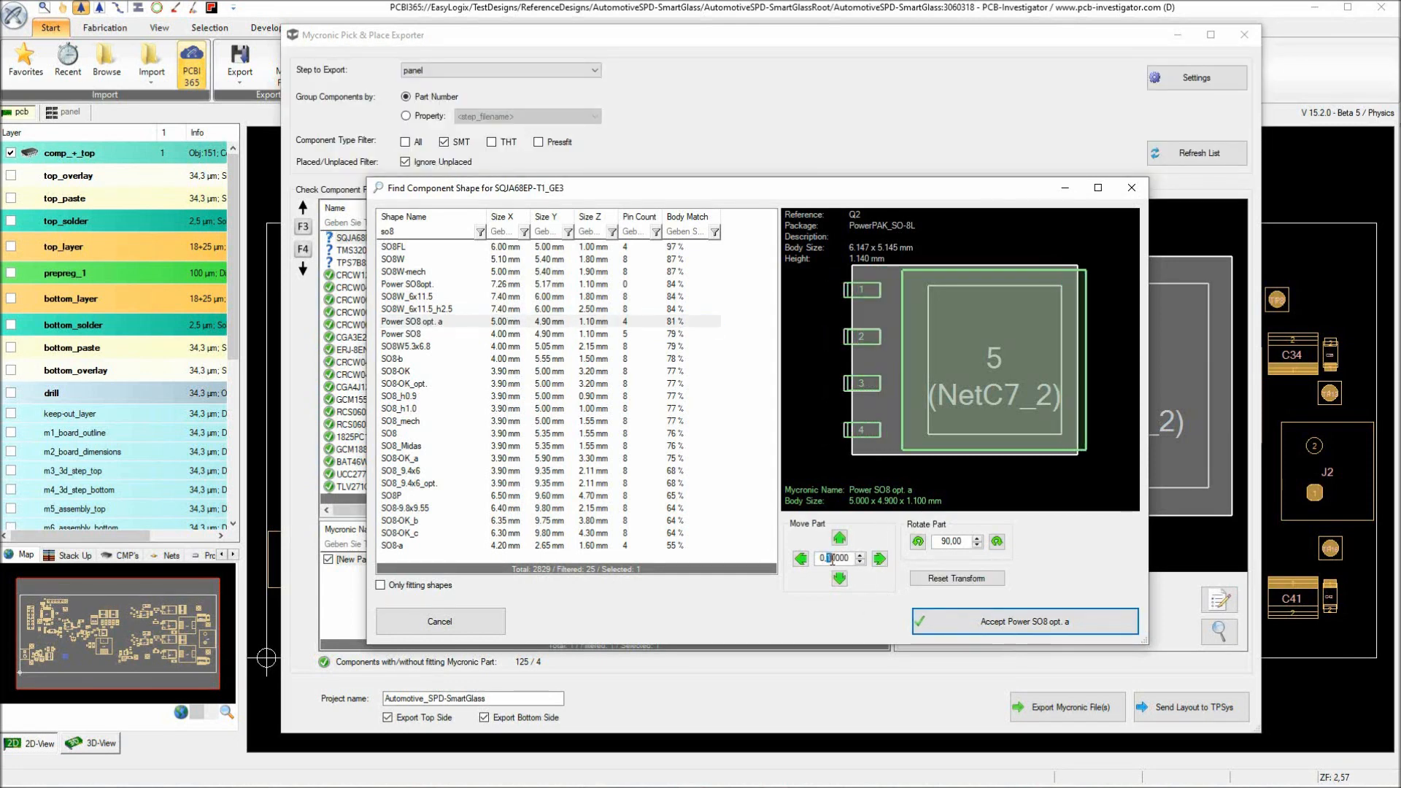
{"action": "type", "text": "05"}
{"action": "scroll", "coordinate": [965, 368], "scroll_direction": "up", "scroll_amount": 3}
{"action": "scroll", "coordinate": [960, 360], "scroll_direction": "up", "scroll_amount": 3}
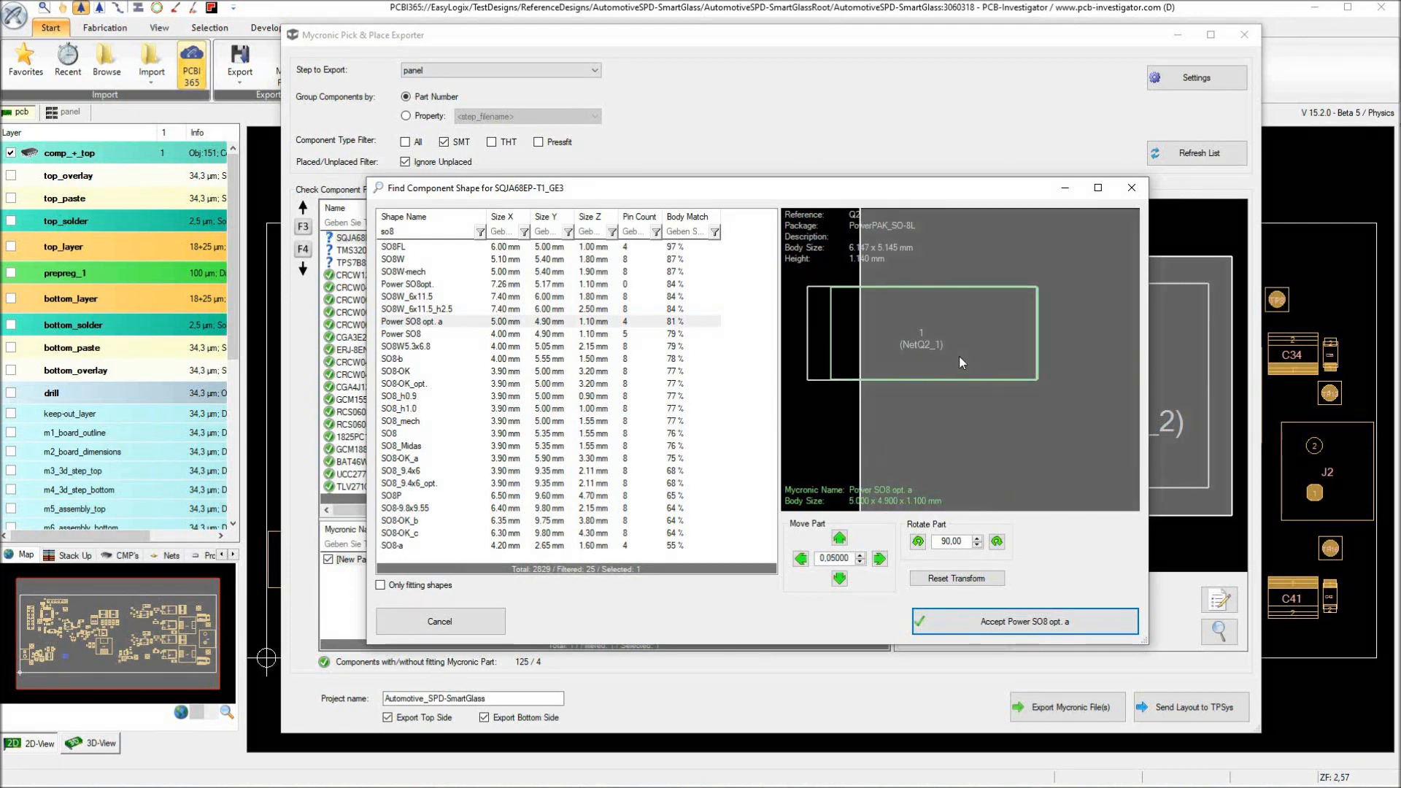
{"action": "left_click", "coordinate": [802, 560]}
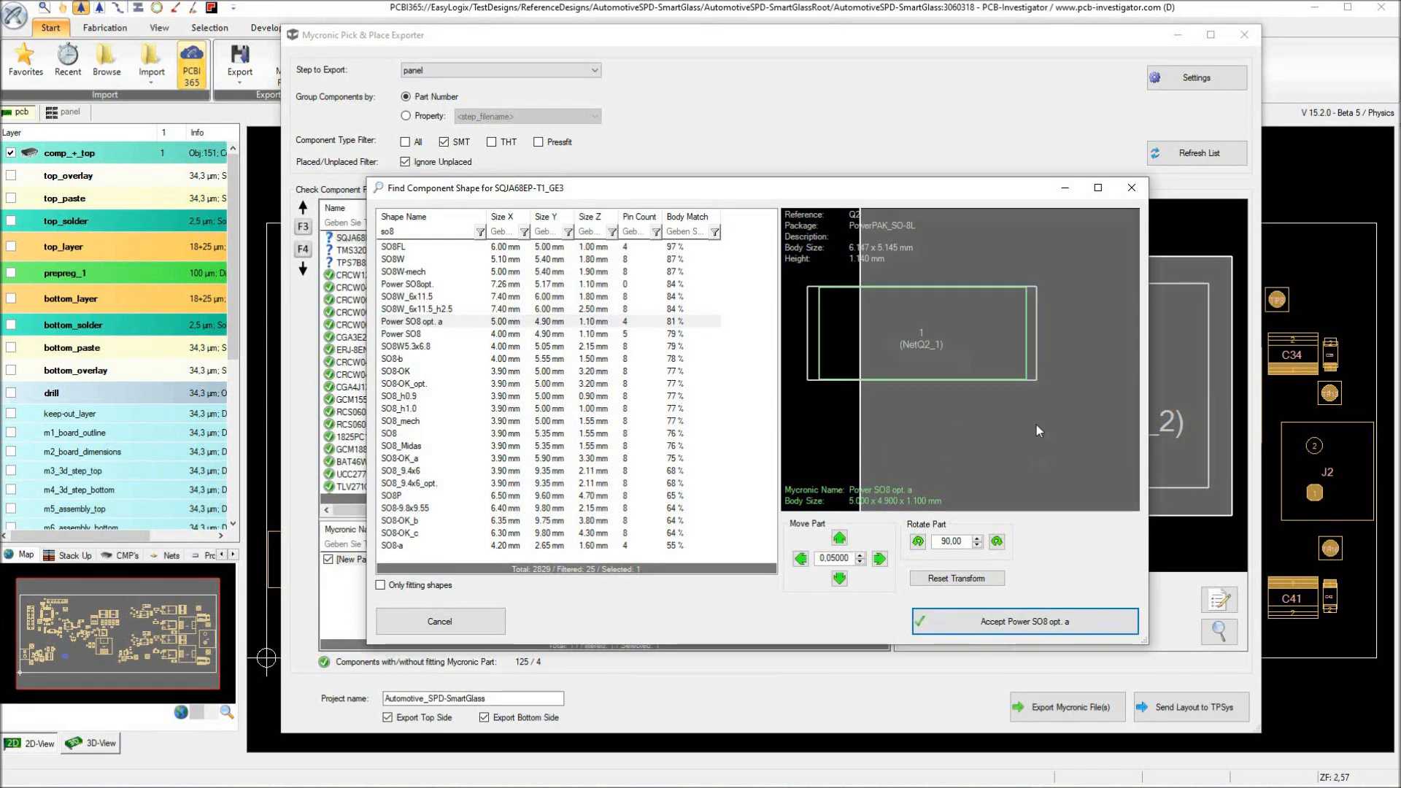
Check the overall pin alignment and accept Power SO8 opt. a as the shape for Q2.
{"action": "scroll", "coordinate": [961, 360], "scroll_direction": "down", "scroll_amount": 5}
{"action": "scroll", "coordinate": [978, 366], "scroll_direction": "up", "scroll_amount": 3}
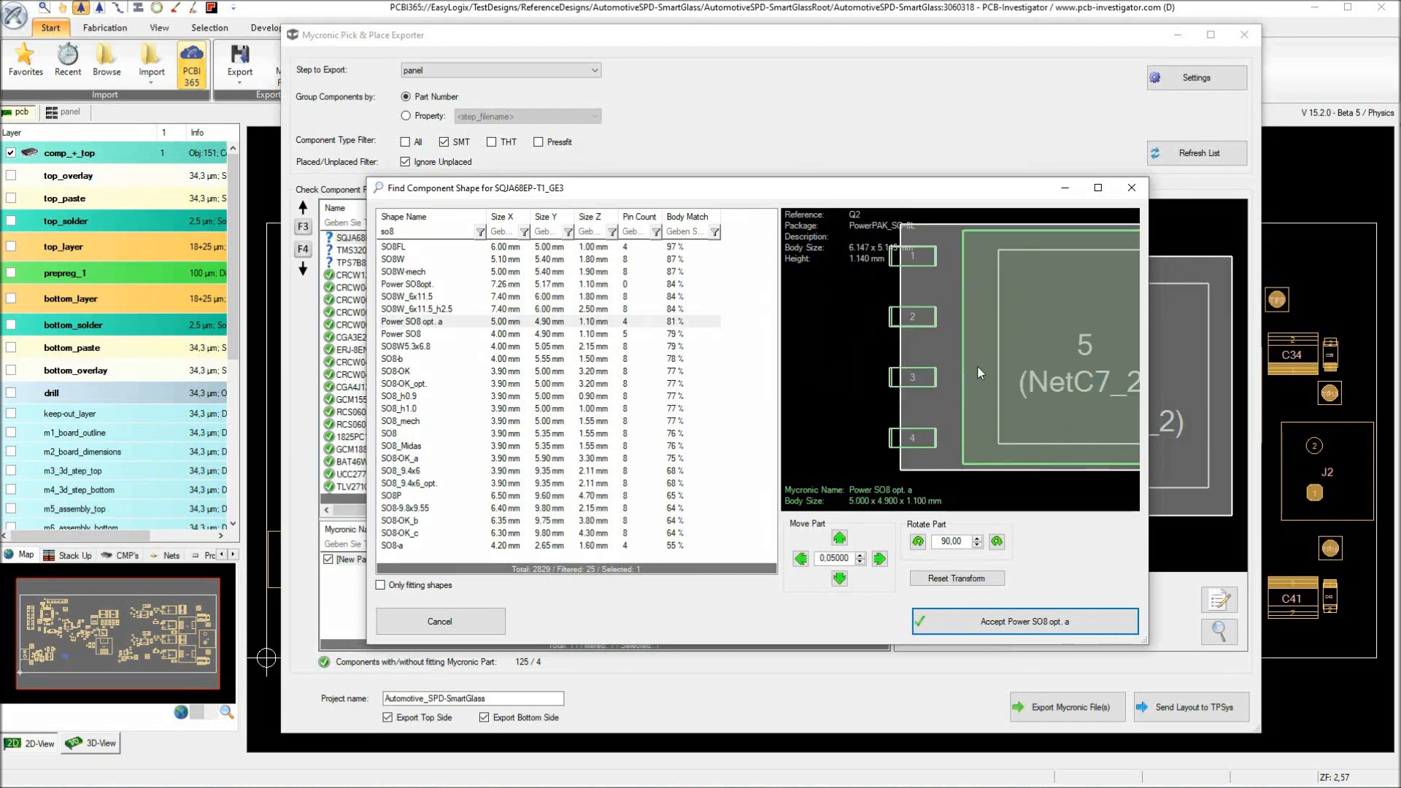
{"action": "scroll", "coordinate": [988, 395], "scroll_direction": "down", "scroll_amount": 3}
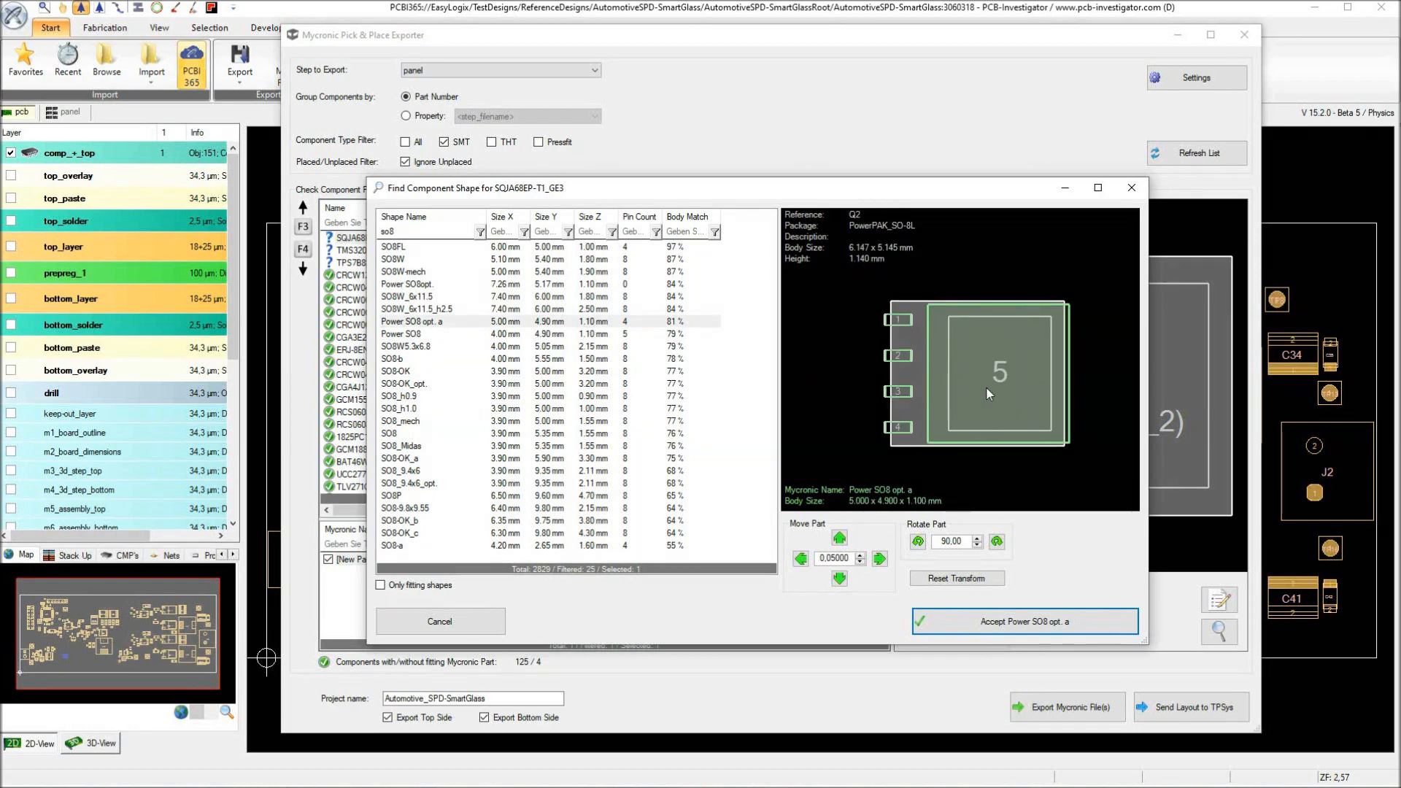
{"action": "left_click", "coordinate": [1035, 623]}
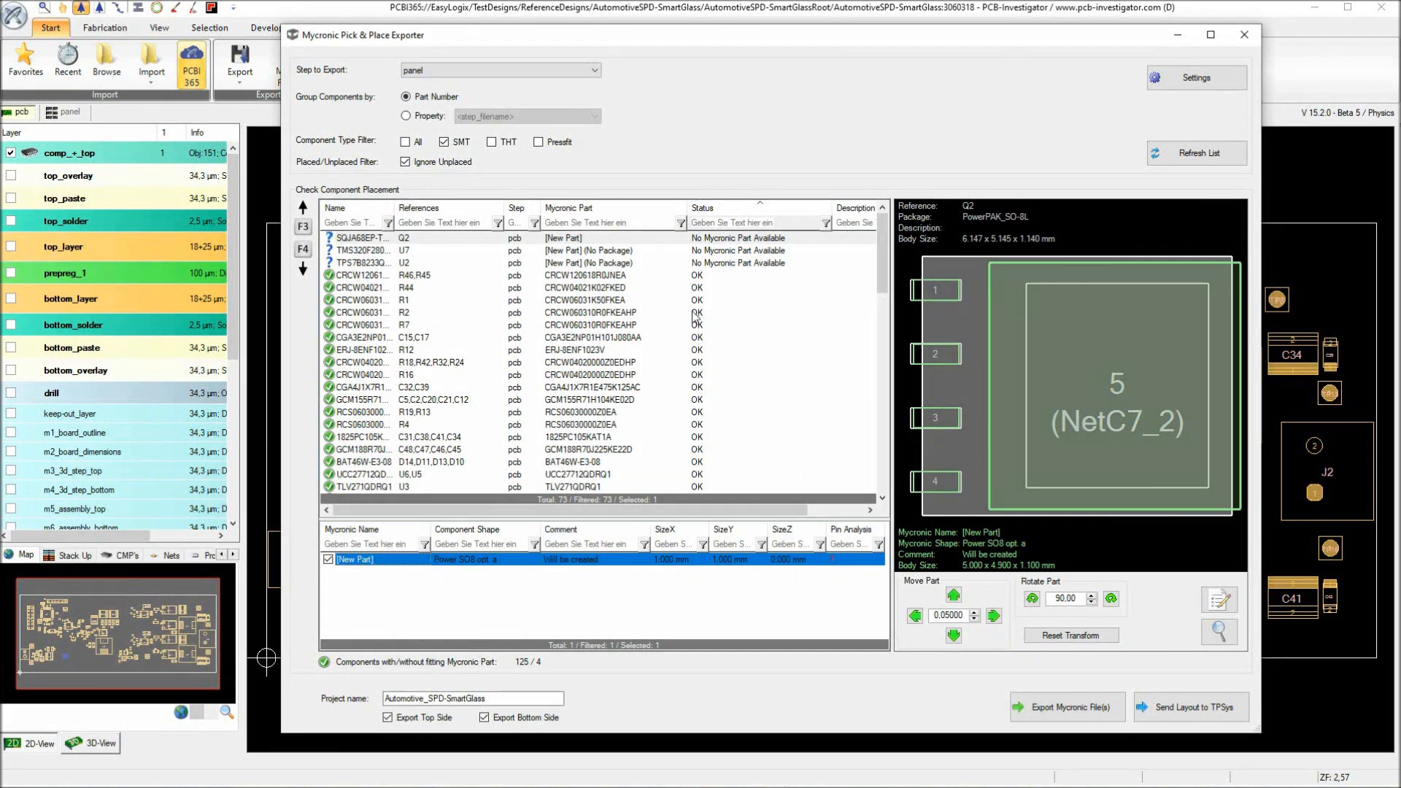
Search the fitting component shapes for U7 and select LQFP48-0.50.
{"action": "left_click", "coordinate": [587, 250]}
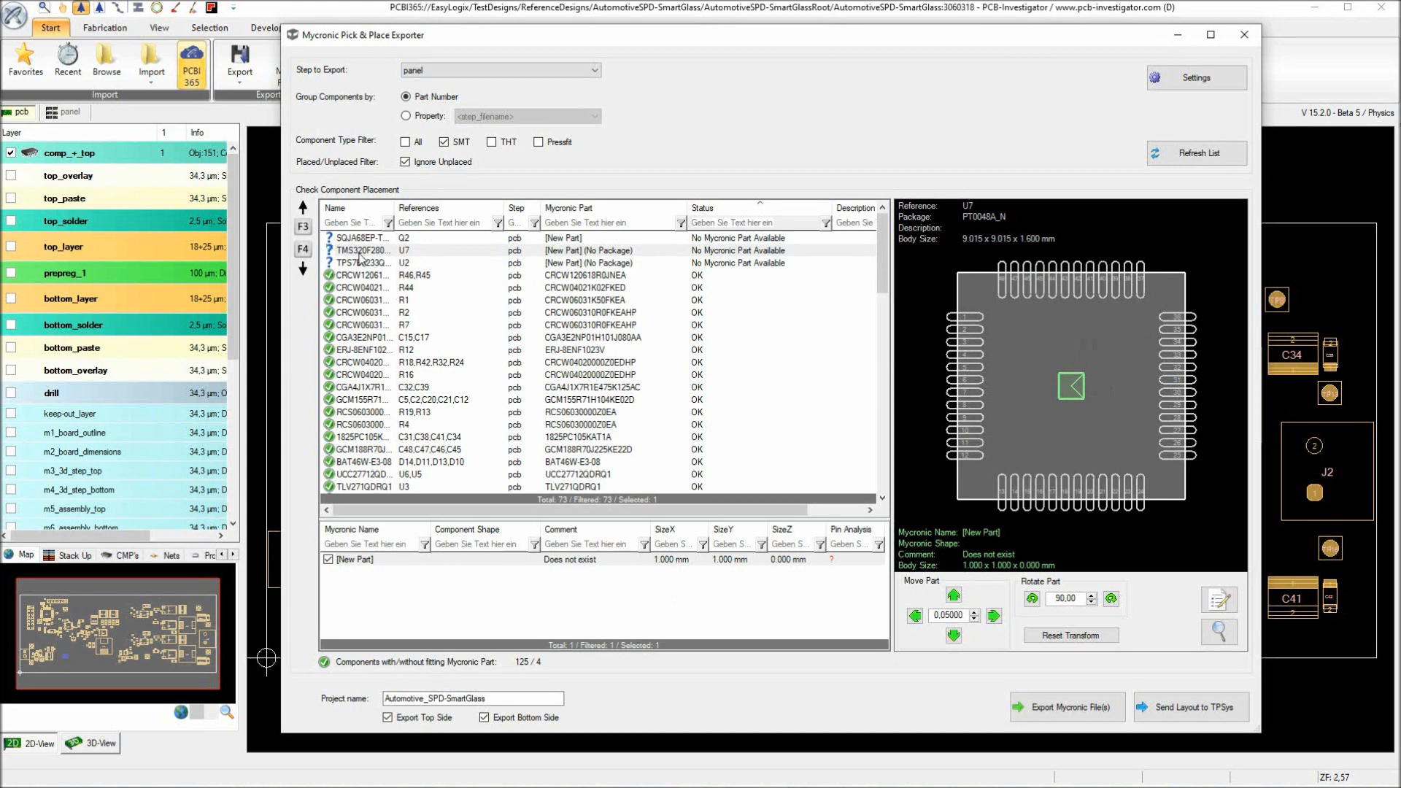
{"action": "right_click", "coordinate": [457, 562]}
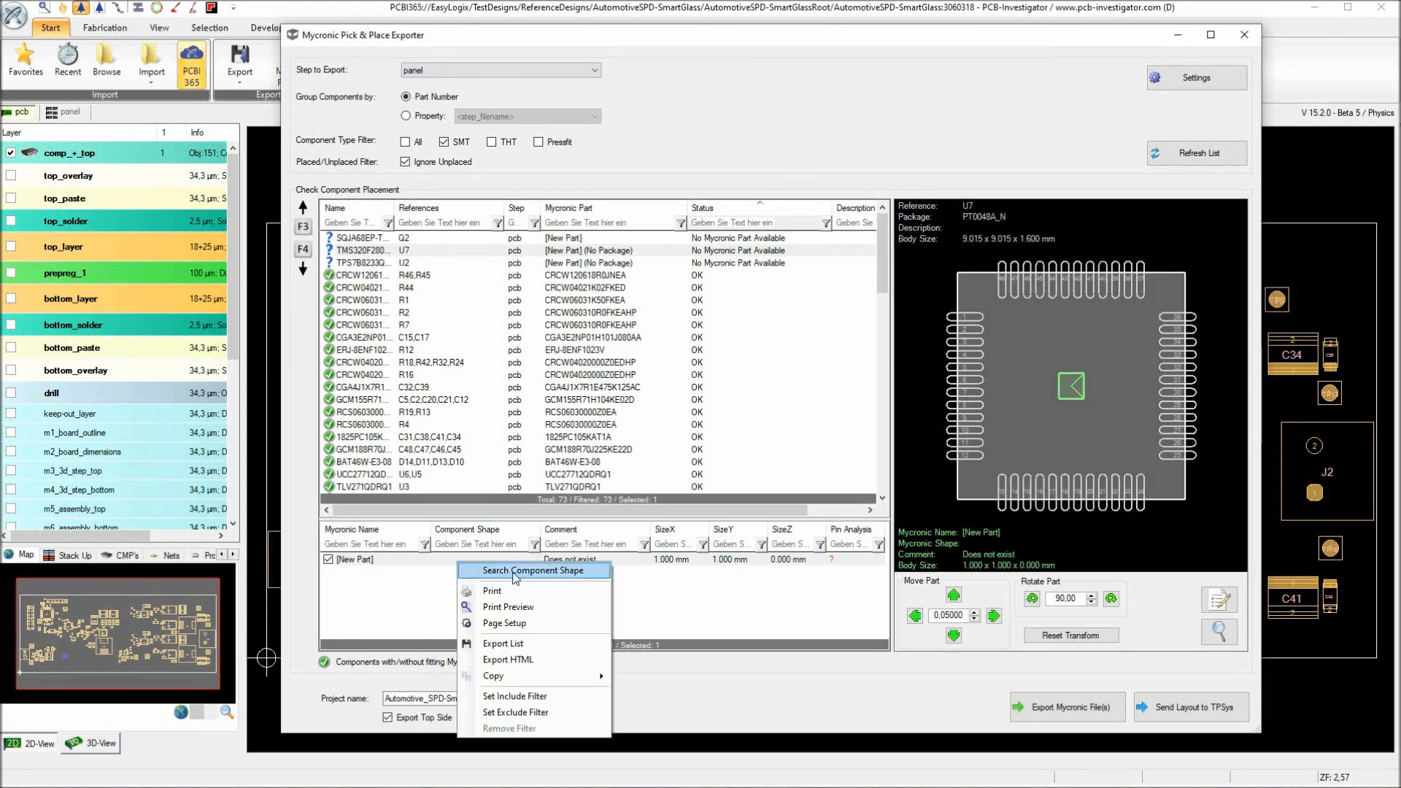
{"action": "left_click", "coordinate": [516, 573]}
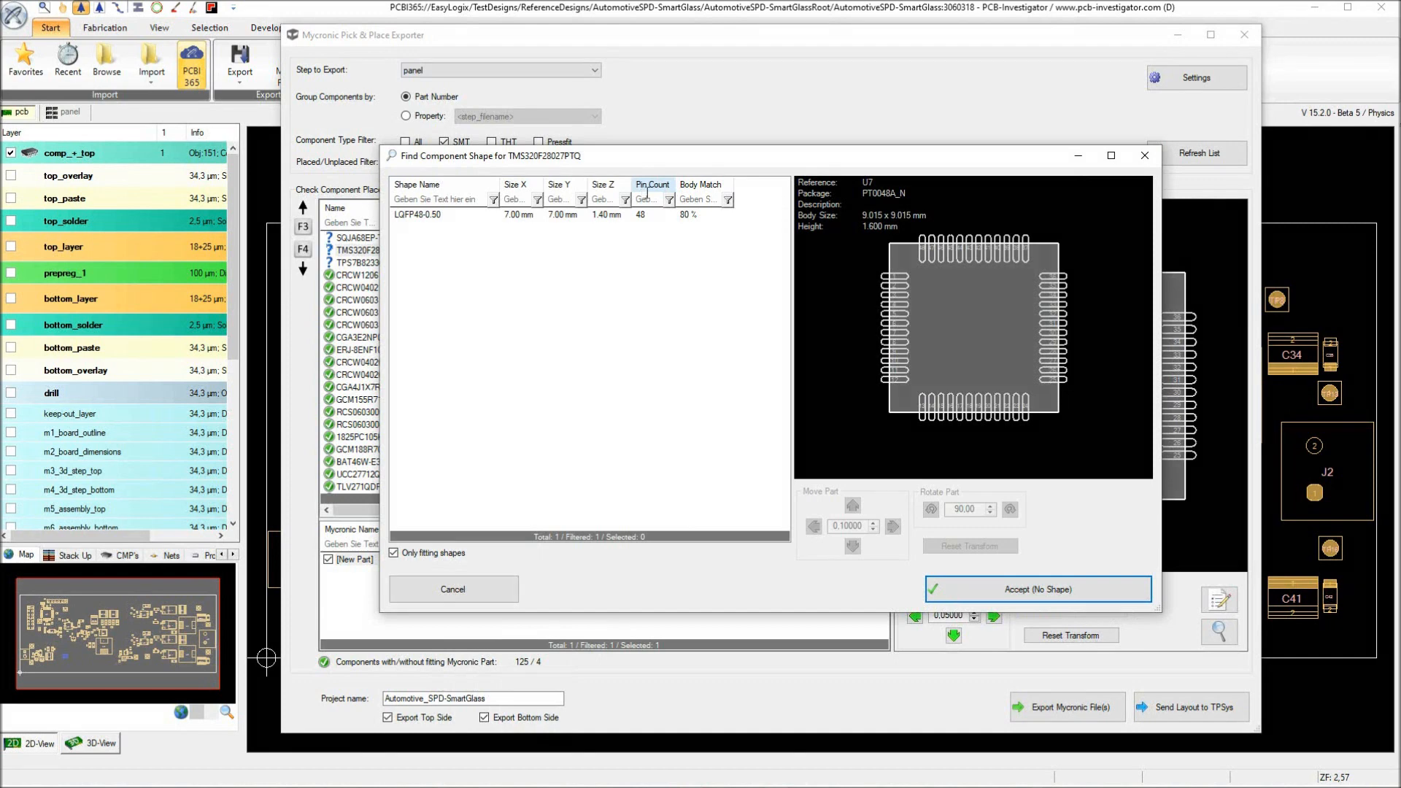
{"action": "left_click_drag", "start_coordinate": [531, 157], "coordinate": [519, 190]}
{"action": "left_click", "coordinate": [404, 248]}
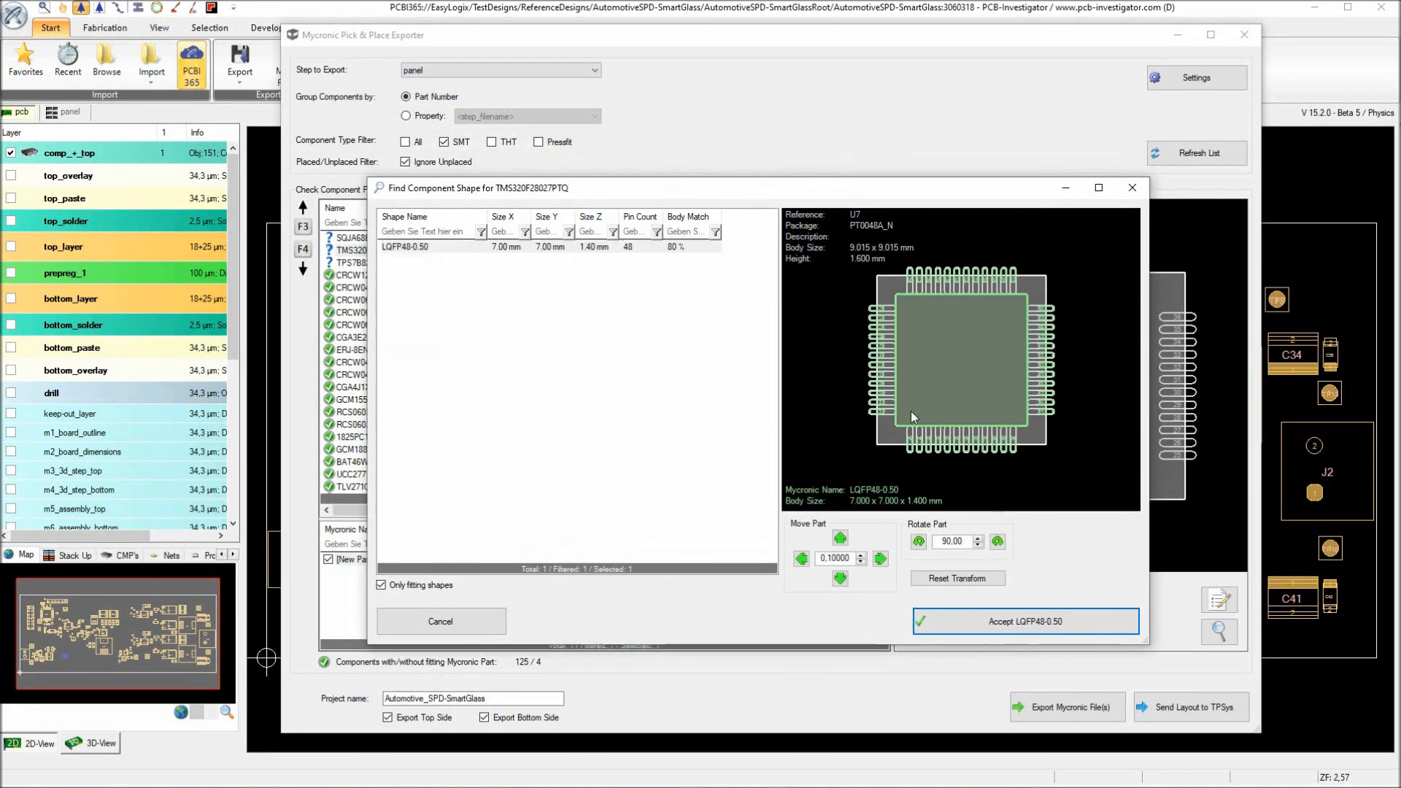
Check how the LQFP48-0.50 pins align with U7's pads and accept the shape.
{"action": "scroll", "coordinate": [961, 361], "scroll_direction": "up", "scroll_amount": 3}
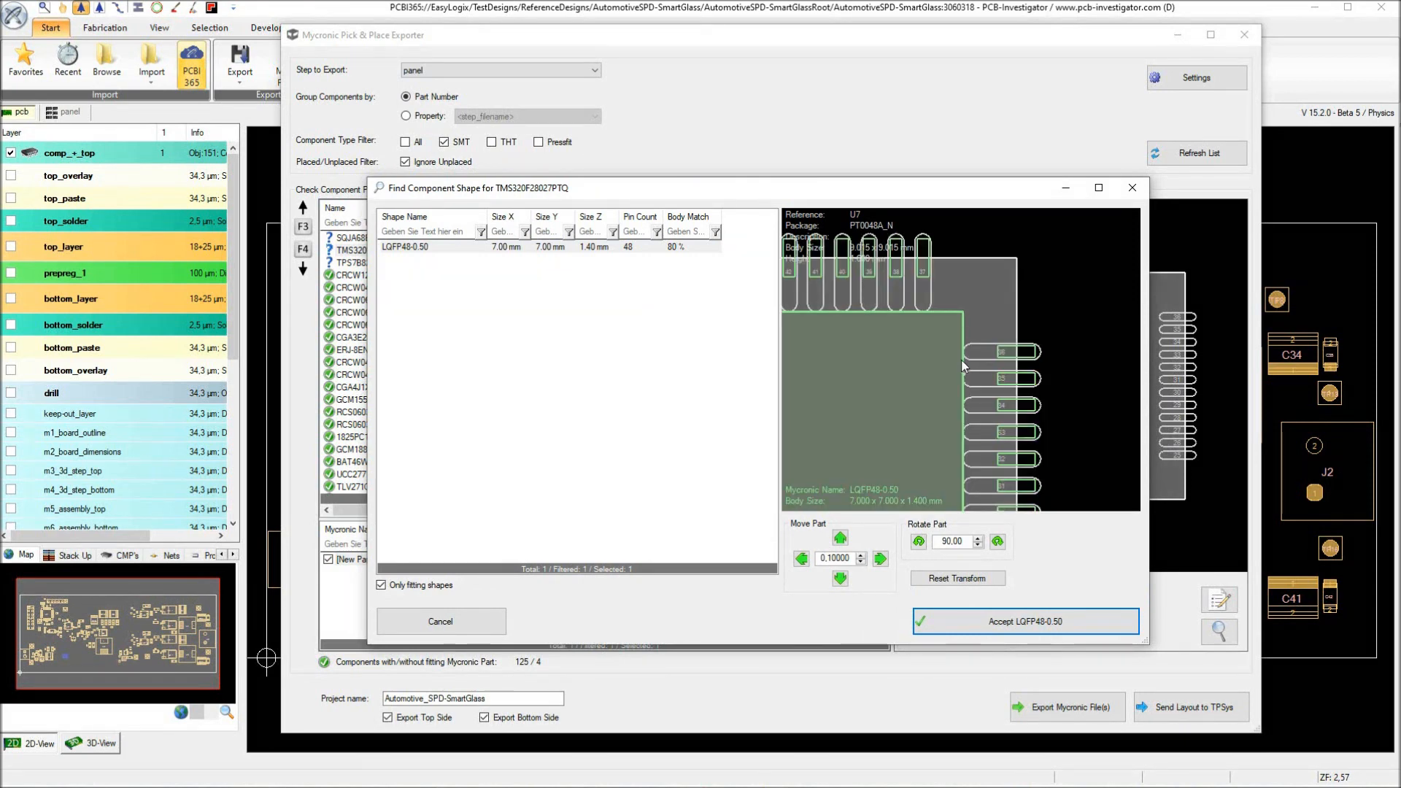
{"action": "scroll", "coordinate": [961, 361], "scroll_direction": "down", "scroll_amount": 4}
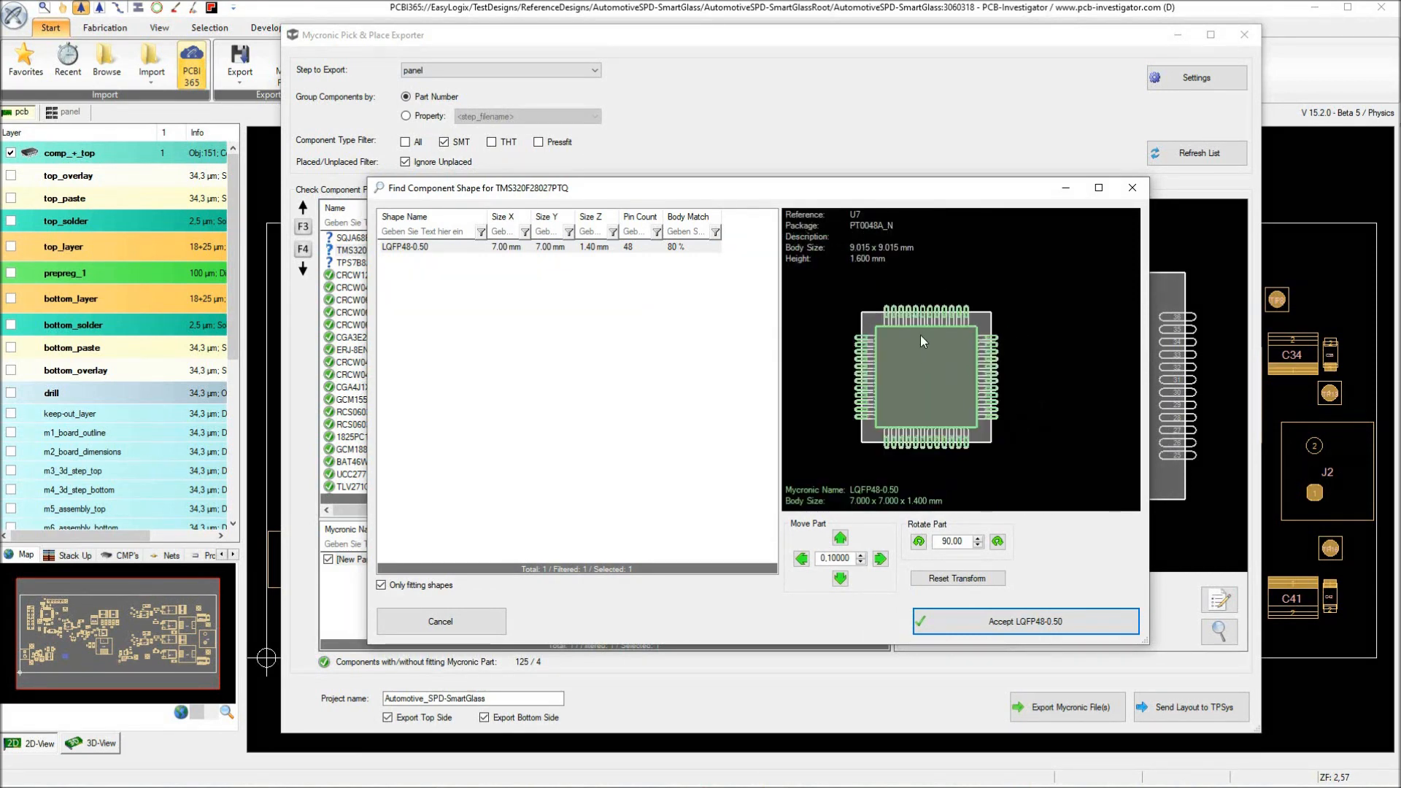
{"action": "scroll", "coordinate": [961, 360], "scroll_direction": "up", "scroll_amount": 5}
{"action": "scroll", "coordinate": [960, 362], "scroll_direction": "down", "scroll_amount": 5}
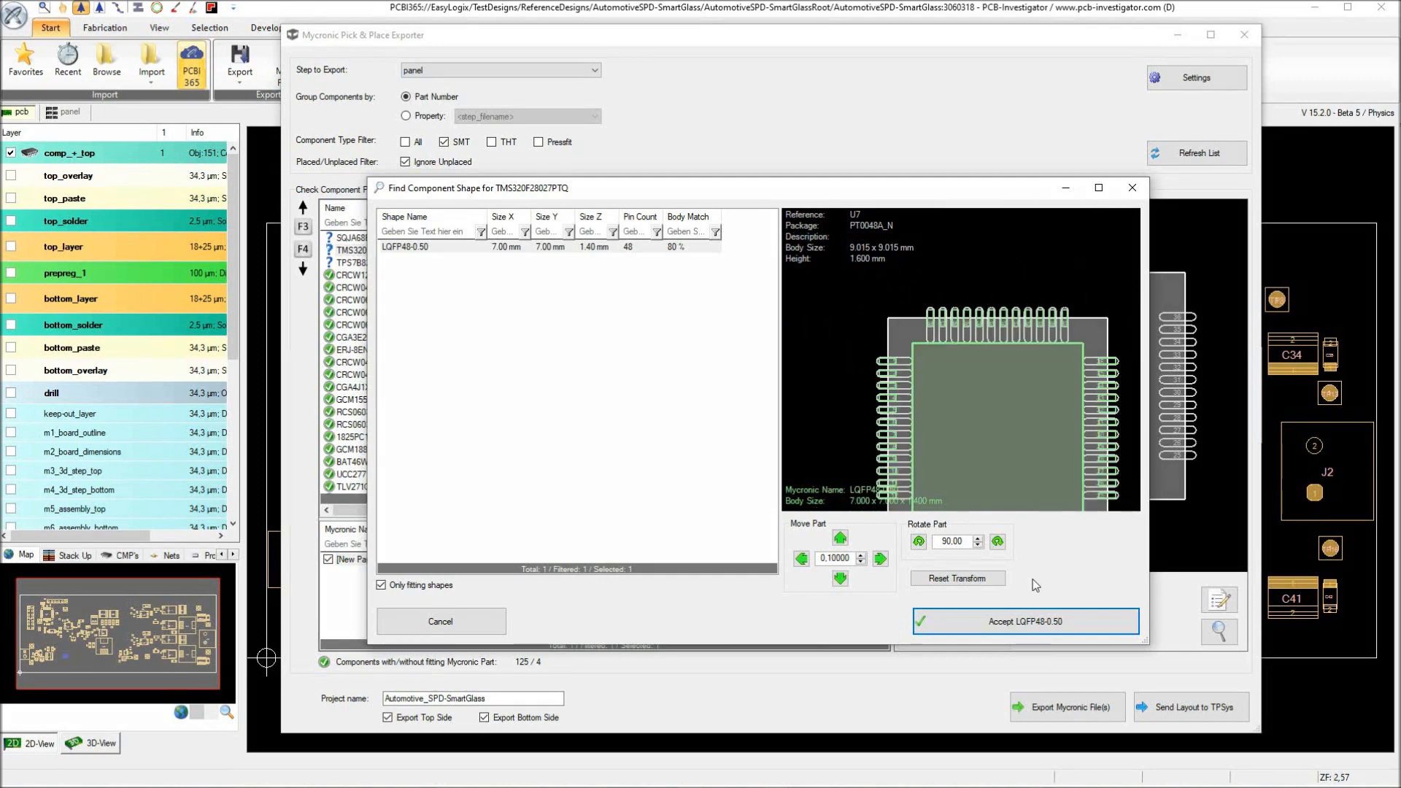
{"action": "left_click", "coordinate": [1045, 622]}
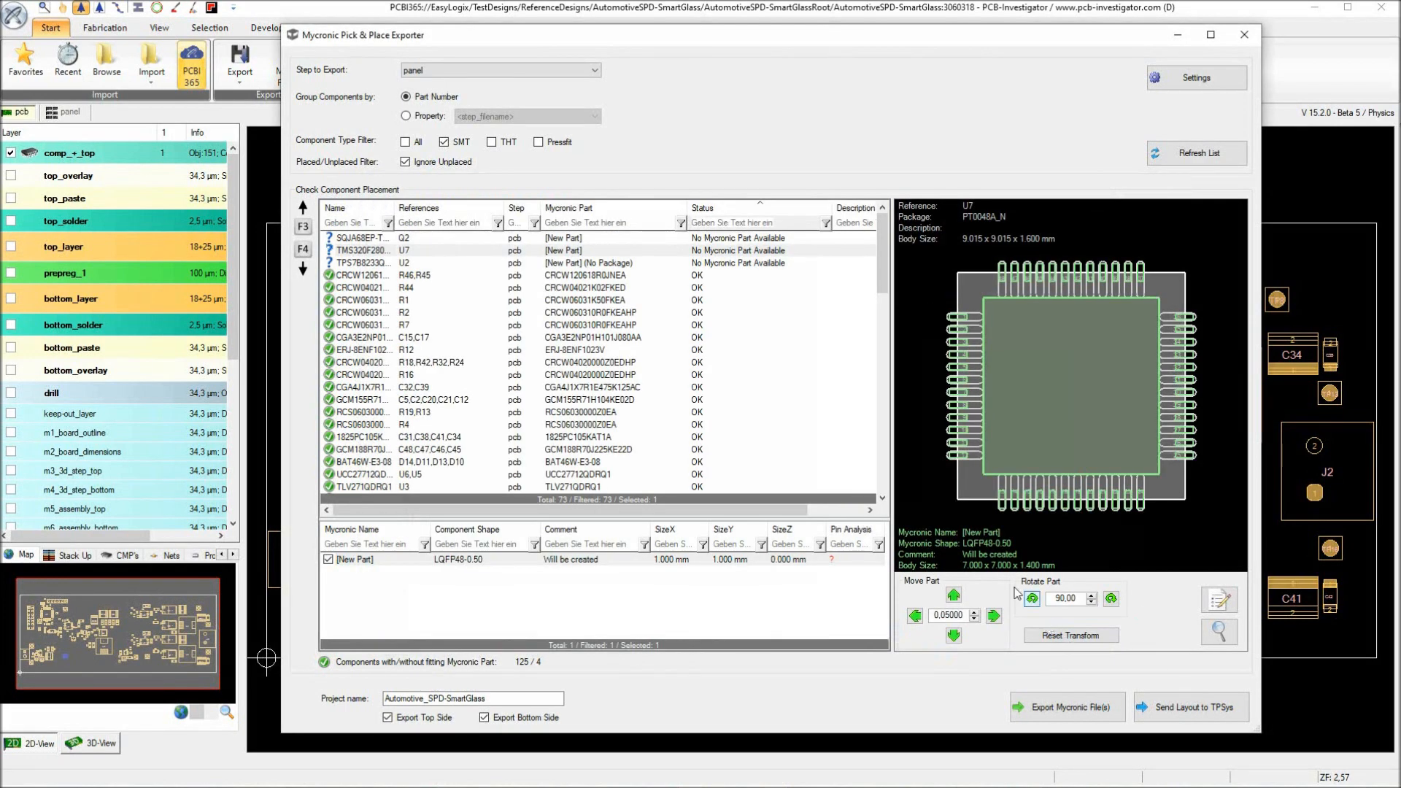
Search the fitting component shapes for U2, compare the candidates with its footprint and accept TMSOP8.
{"action": "left_click", "coordinate": [452, 264]}
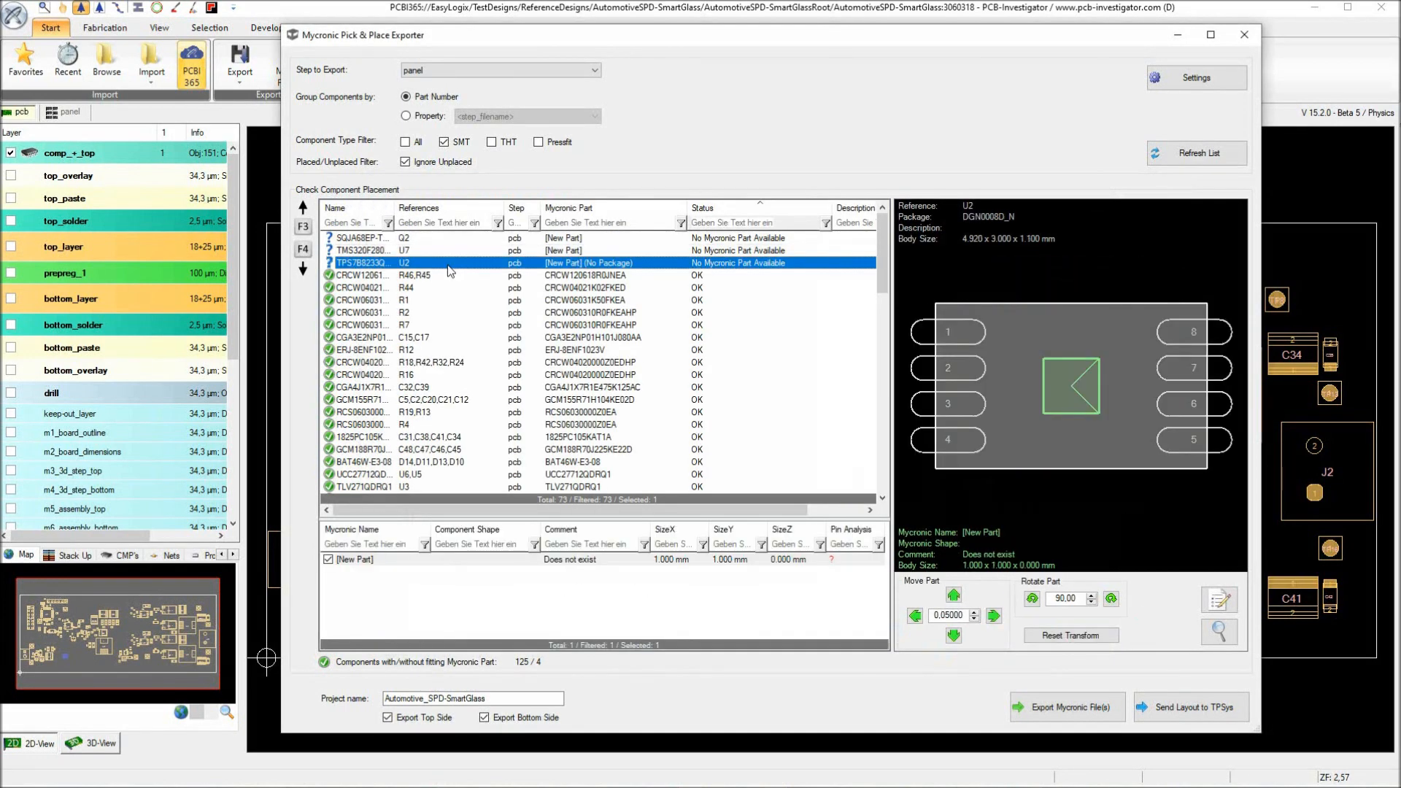
{"action": "right_click", "coordinate": [480, 559]}
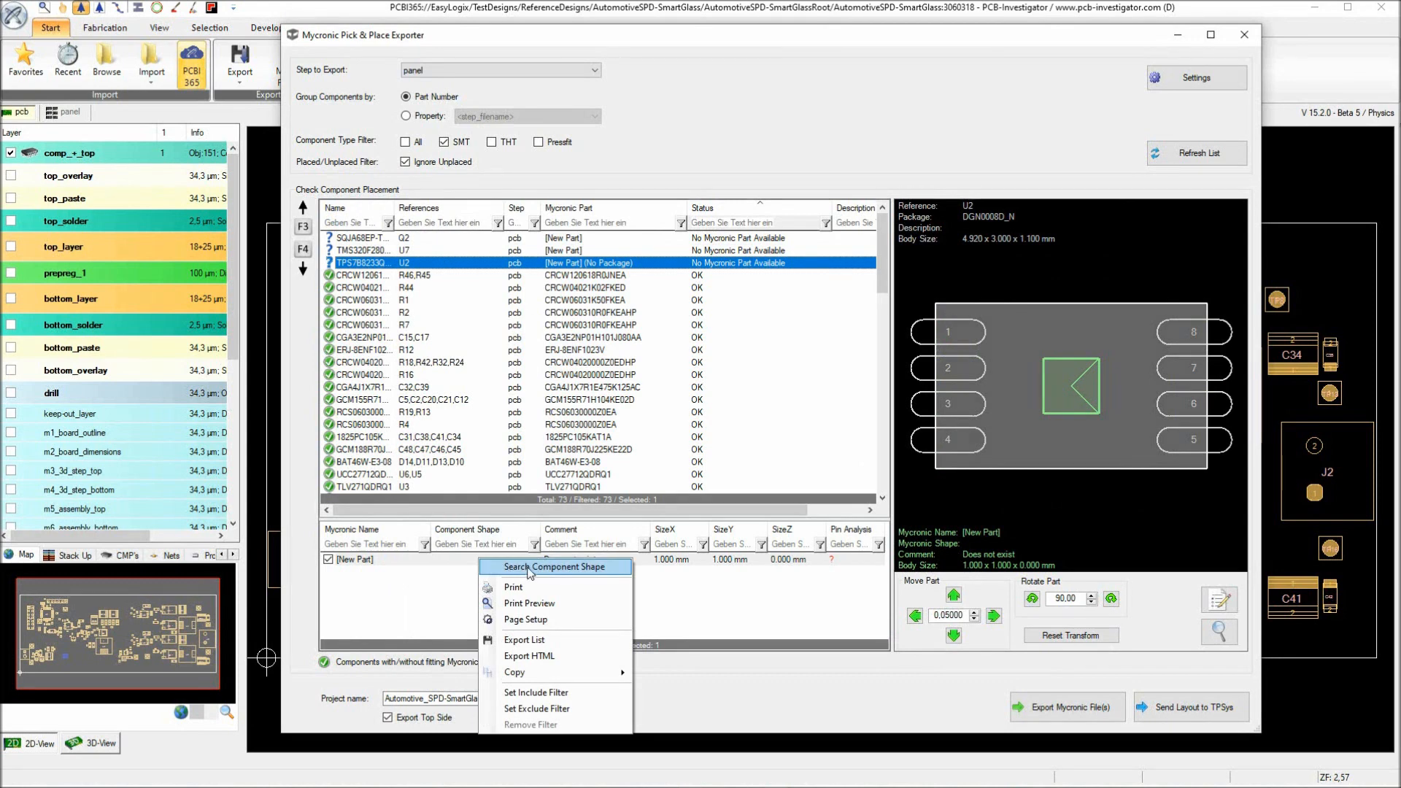
{"action": "left_click", "coordinate": [530, 568]}
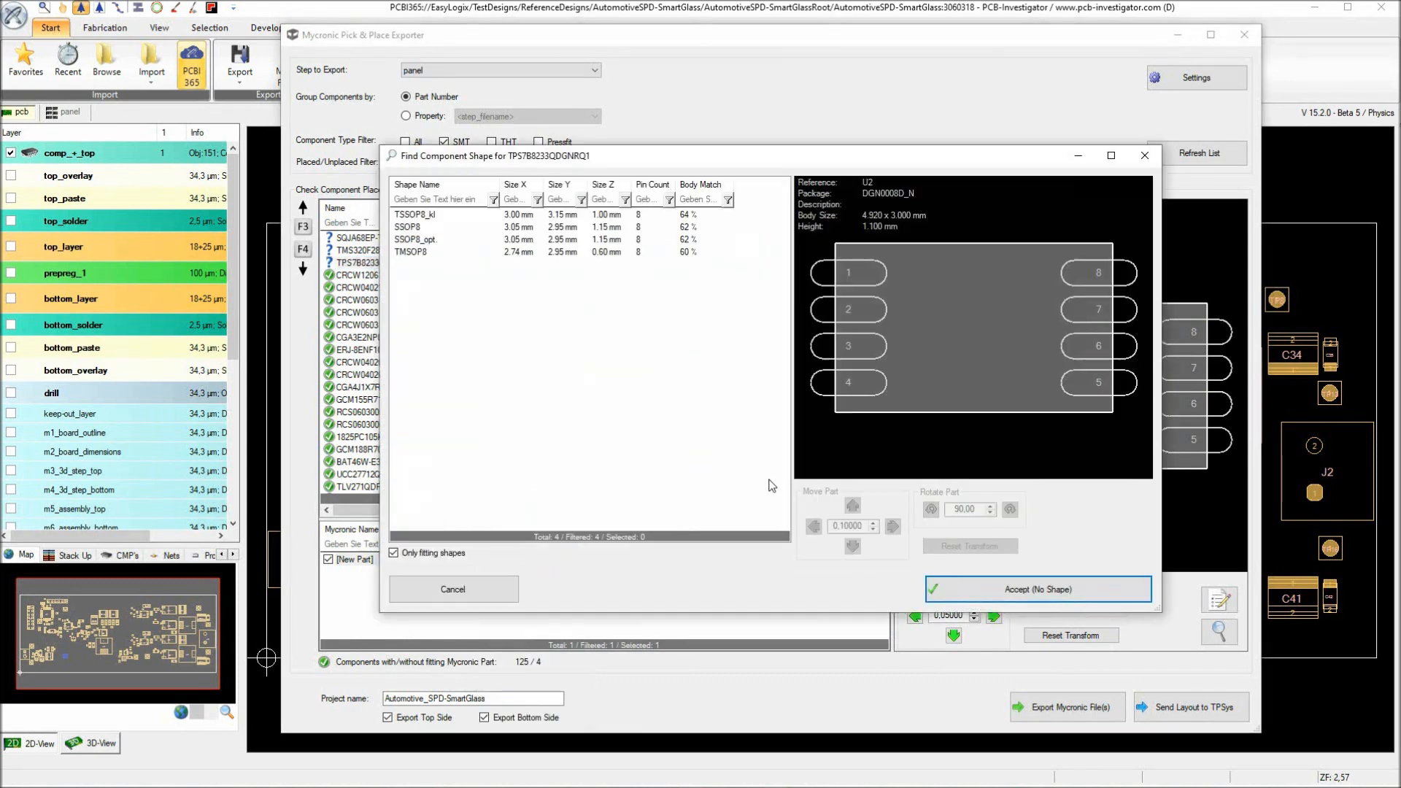
{"action": "left_click", "coordinate": [415, 216]}
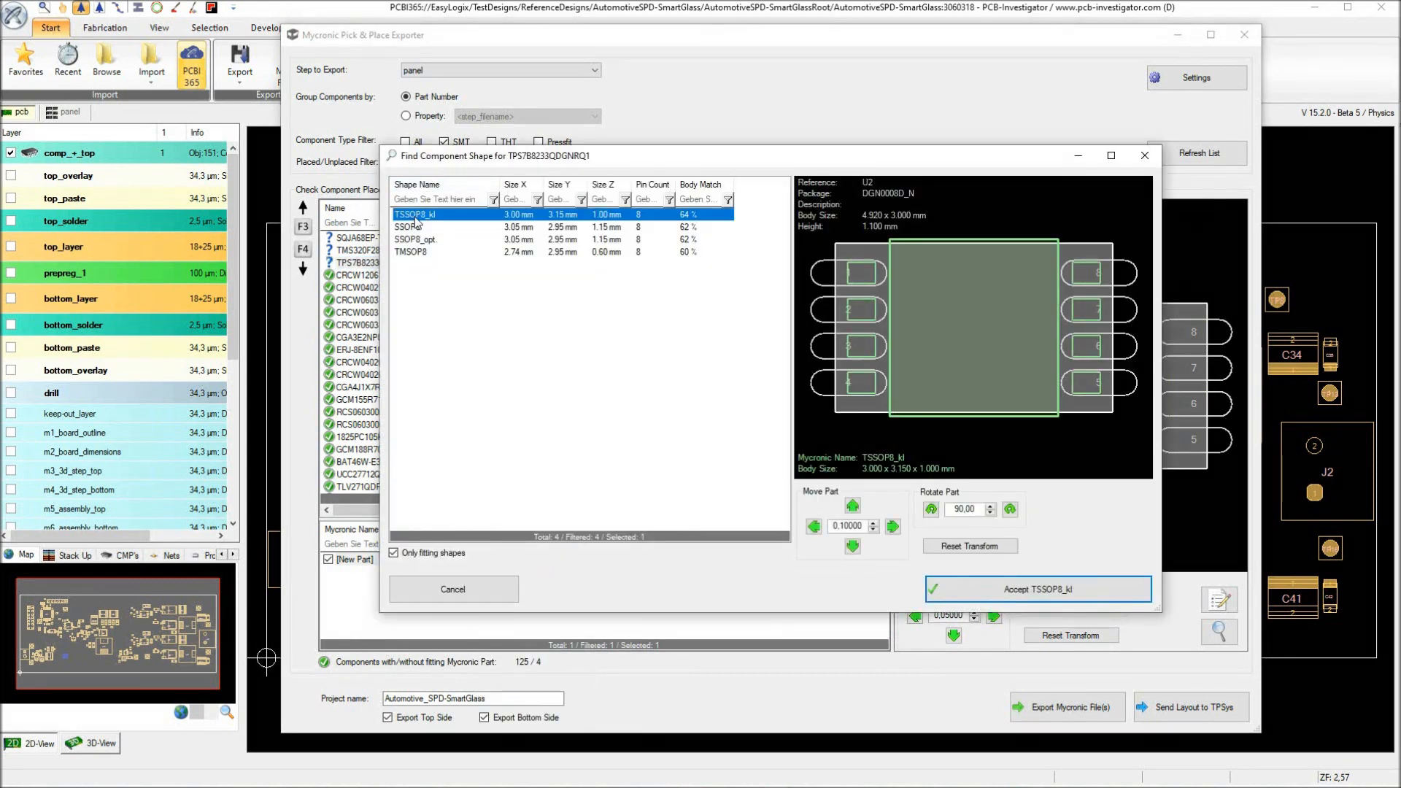
{"action": "key", "text": "Down"}
{"action": "key", "text": "Down"}
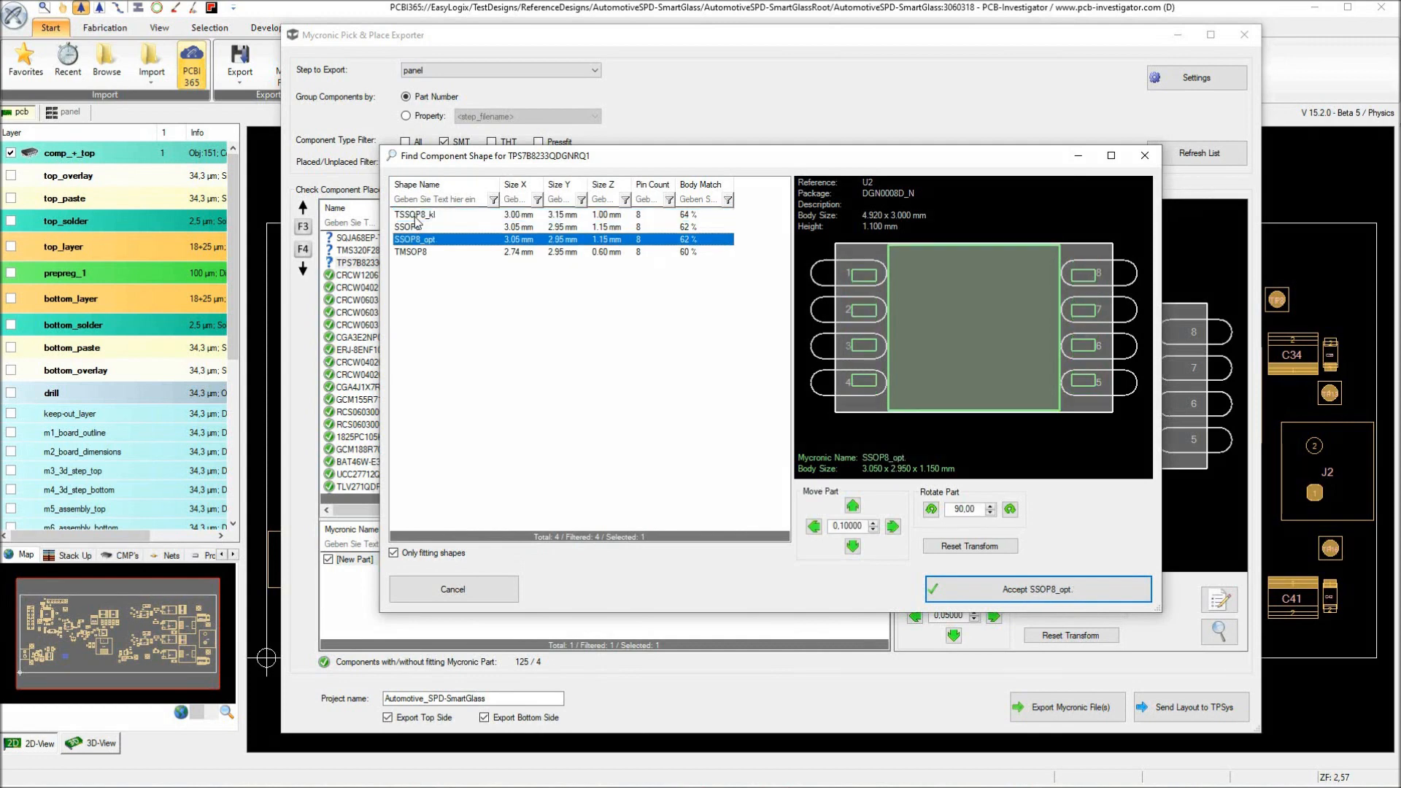
{"action": "key", "text": "Down"}
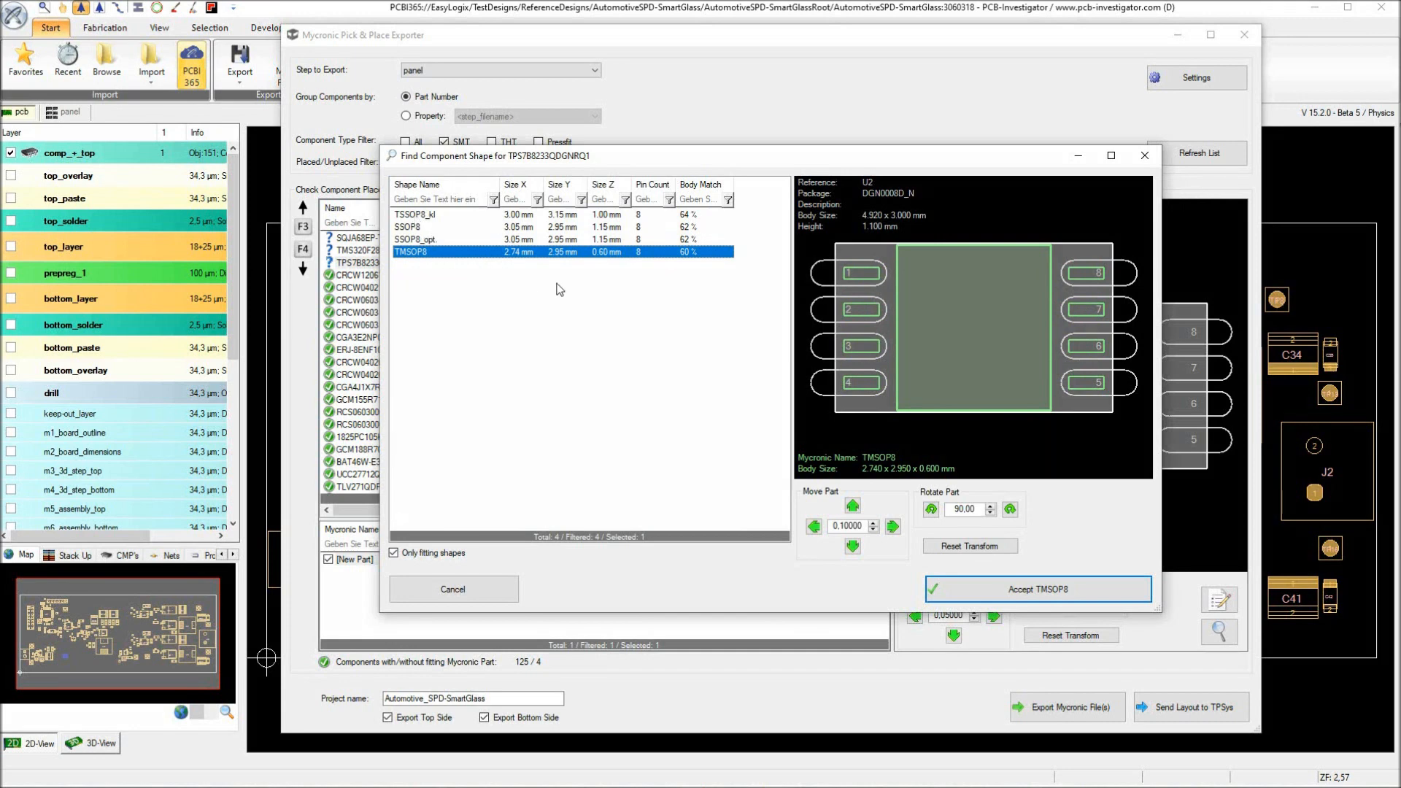
{"action": "left_click", "coordinate": [1011, 588]}
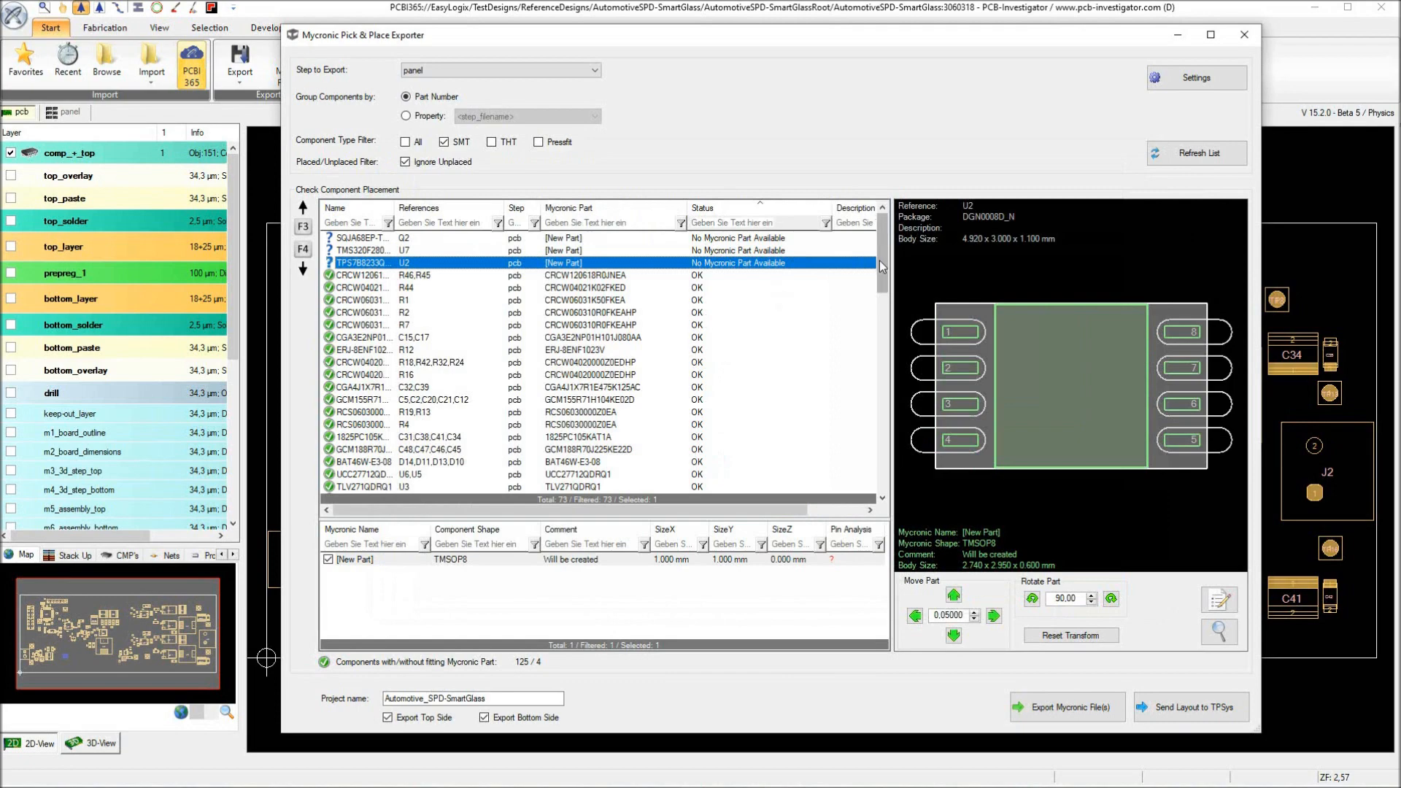
{"action": "left_click_drag", "start_coordinate": [884, 261], "coordinate": [866, 205]}
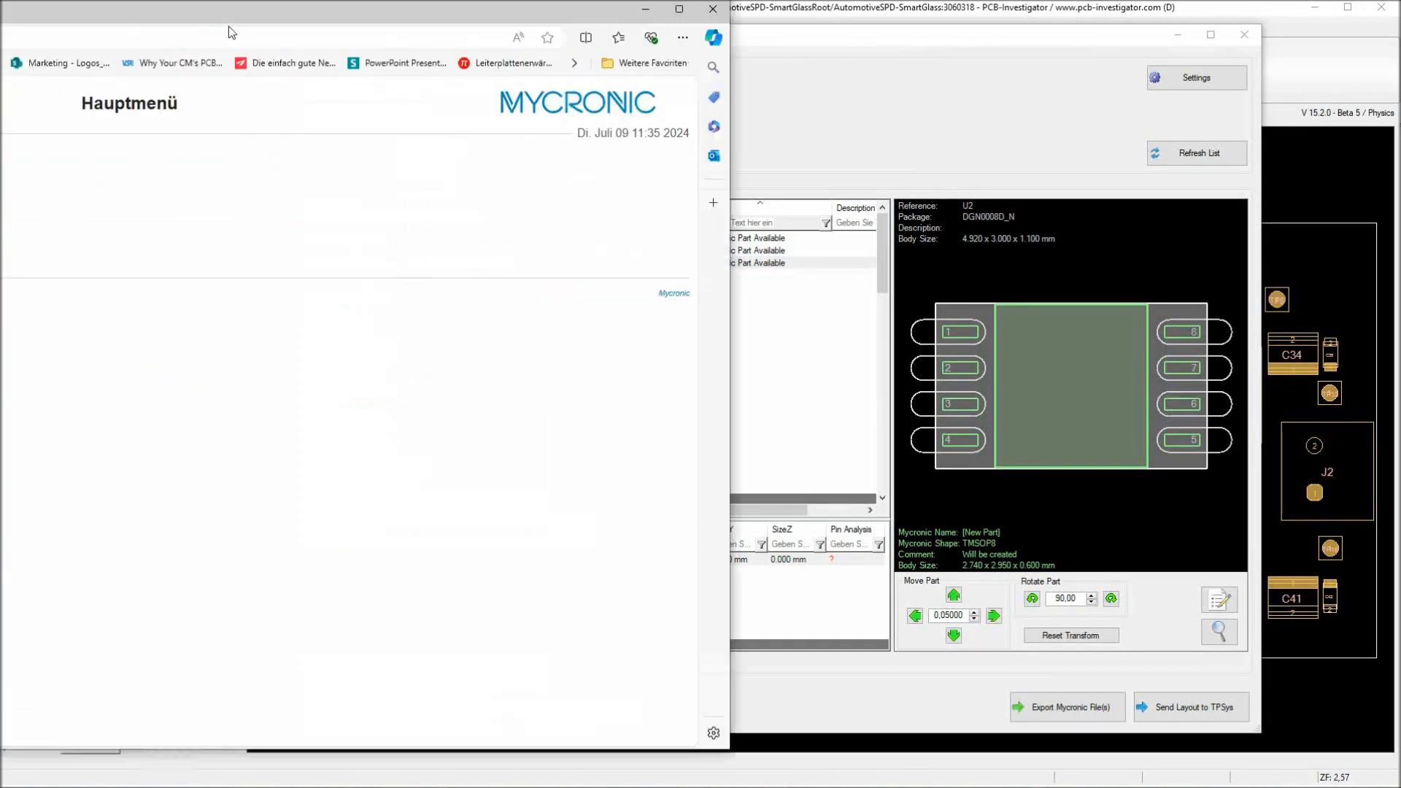
Switch to the Mycronic data server web interface, examine its list of layouts and return to the exporter.
{"action": "left_click_drag", "start_coordinate": [629, 72], "coordinate": [678, 28]}
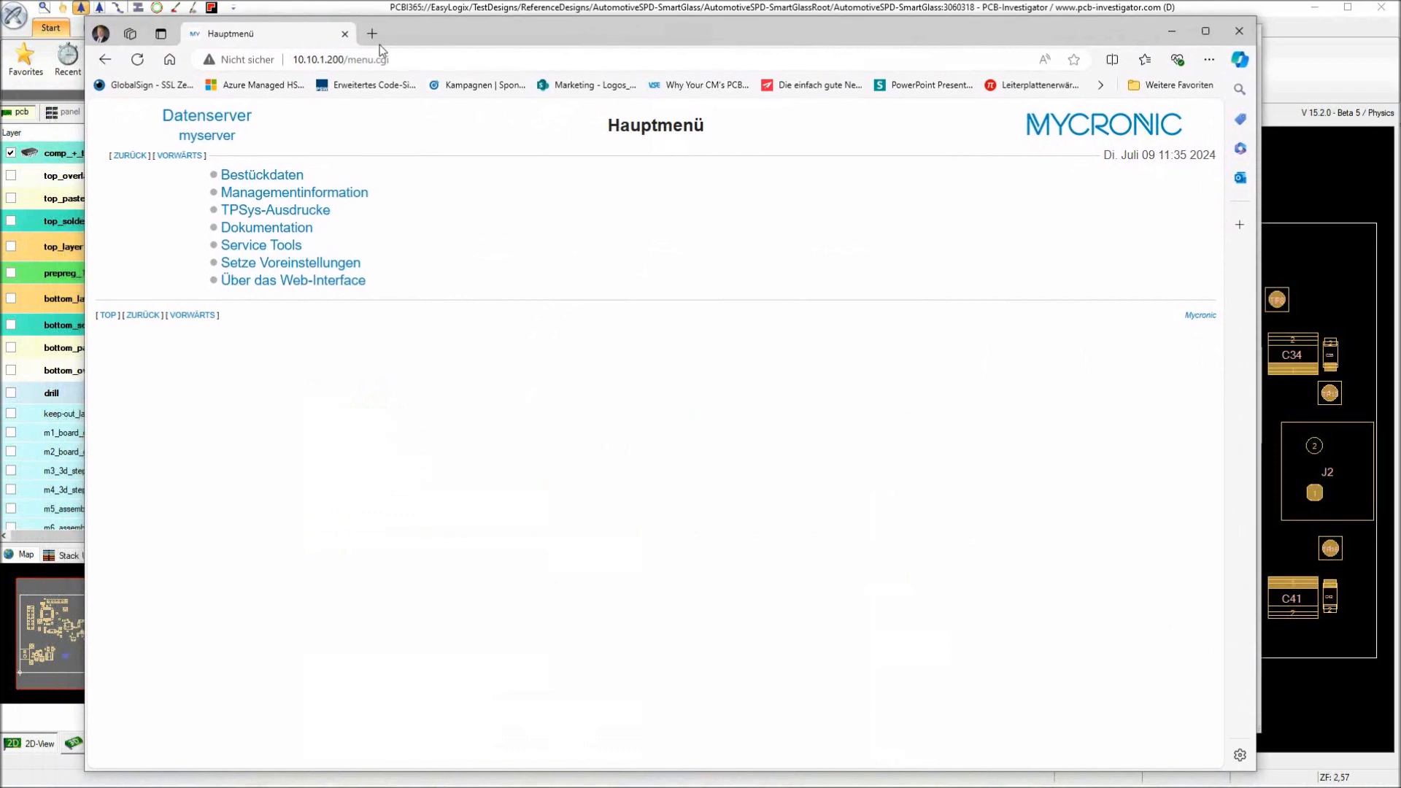
{"action": "left_click", "coordinate": [252, 175]}
{"action": "left_click", "coordinate": [244, 176]}
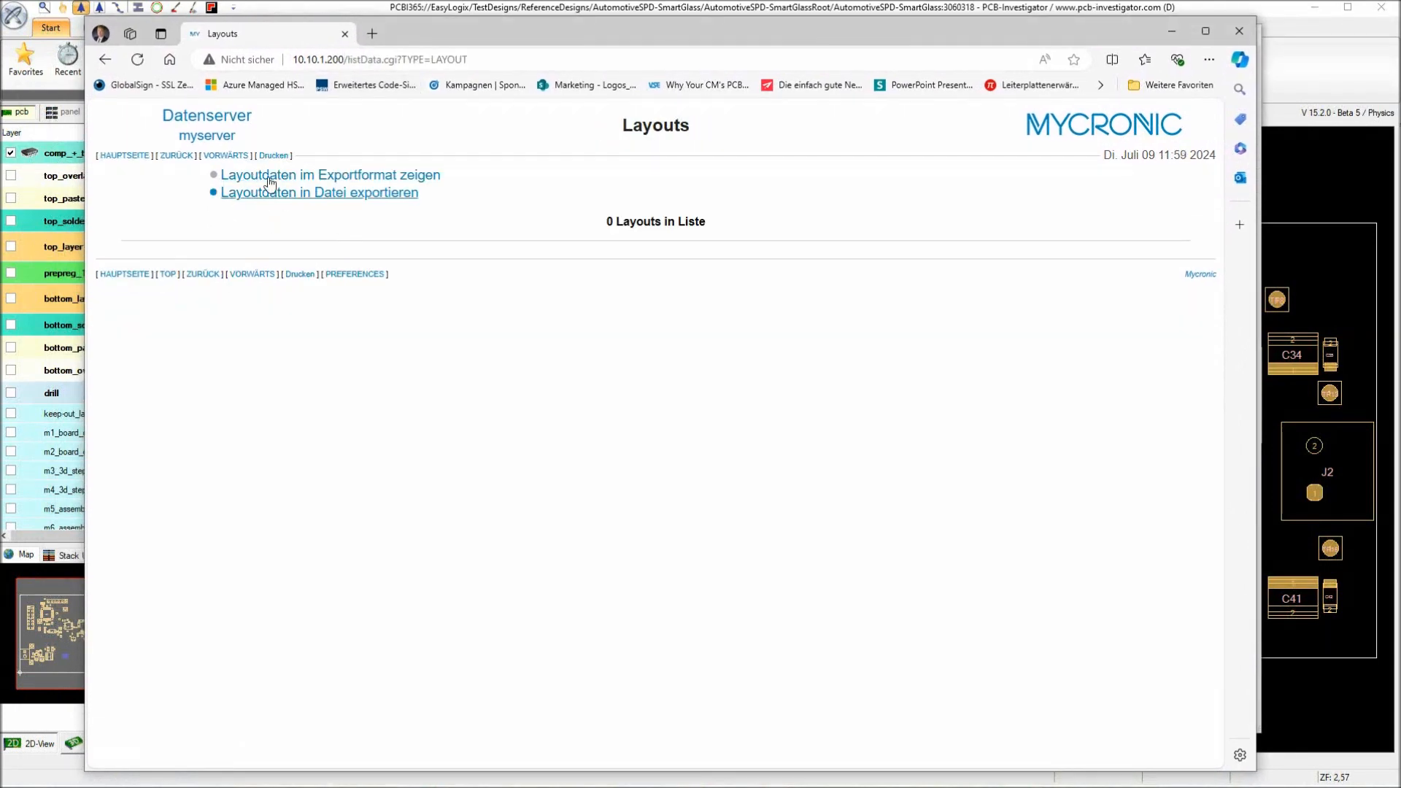
{"action": "left_click", "coordinate": [124, 156]}
{"action": "left_click_drag", "start_coordinate": [760, 34], "coordinate": [0, 58]}
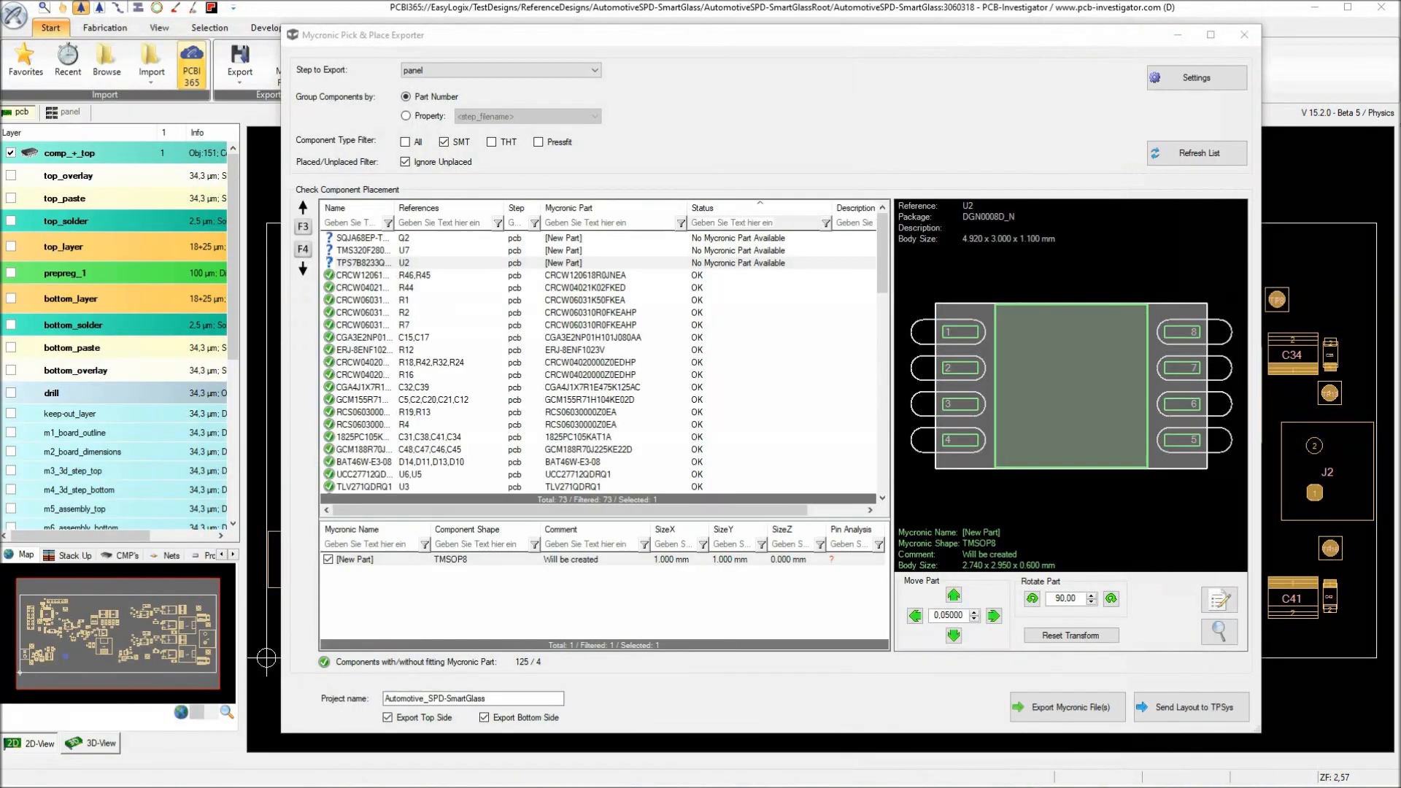
Try to send the Automotive_SPD-SmartGlass layout to TPSys.
{"action": "left_click", "coordinate": [1190, 708]}
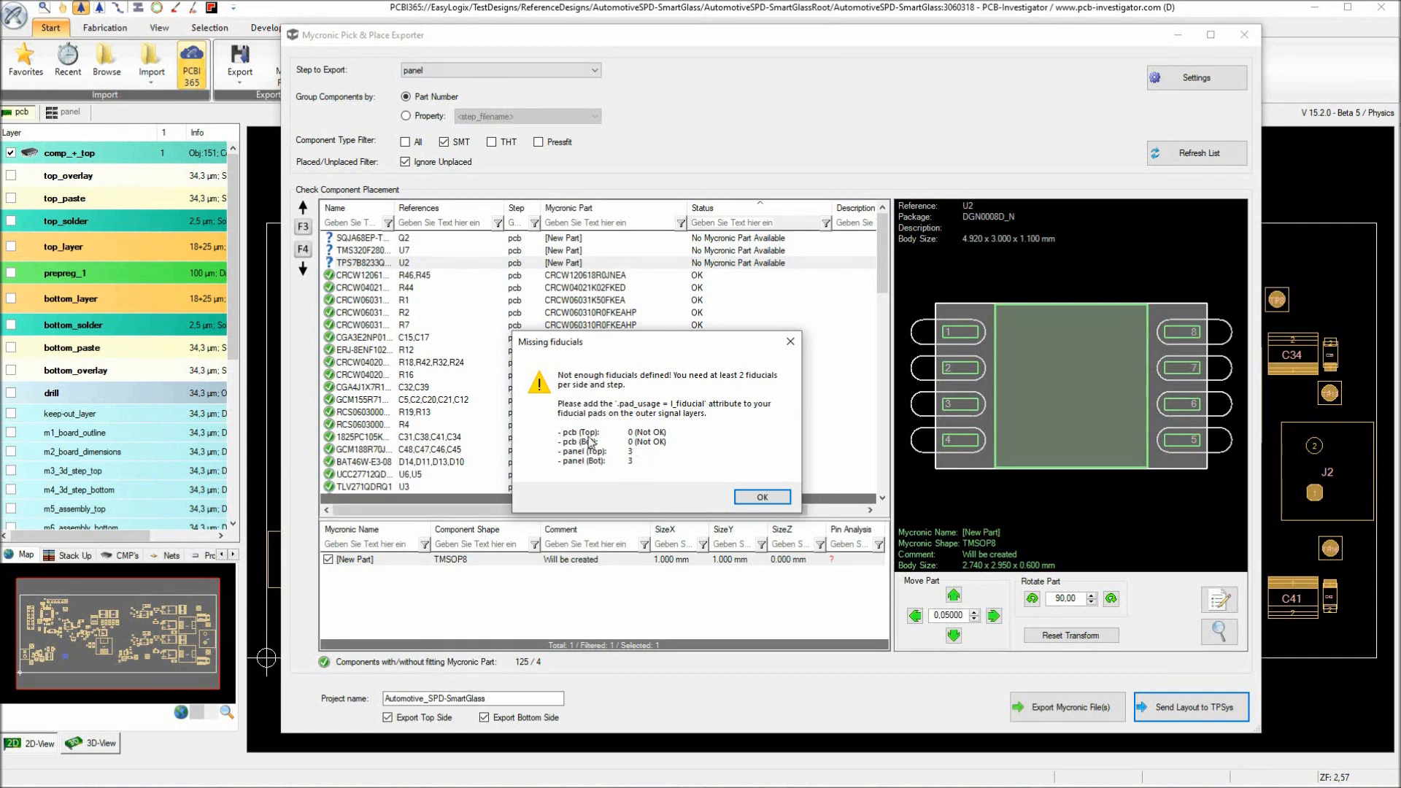
{"action": "left_click", "coordinate": [763, 498]}
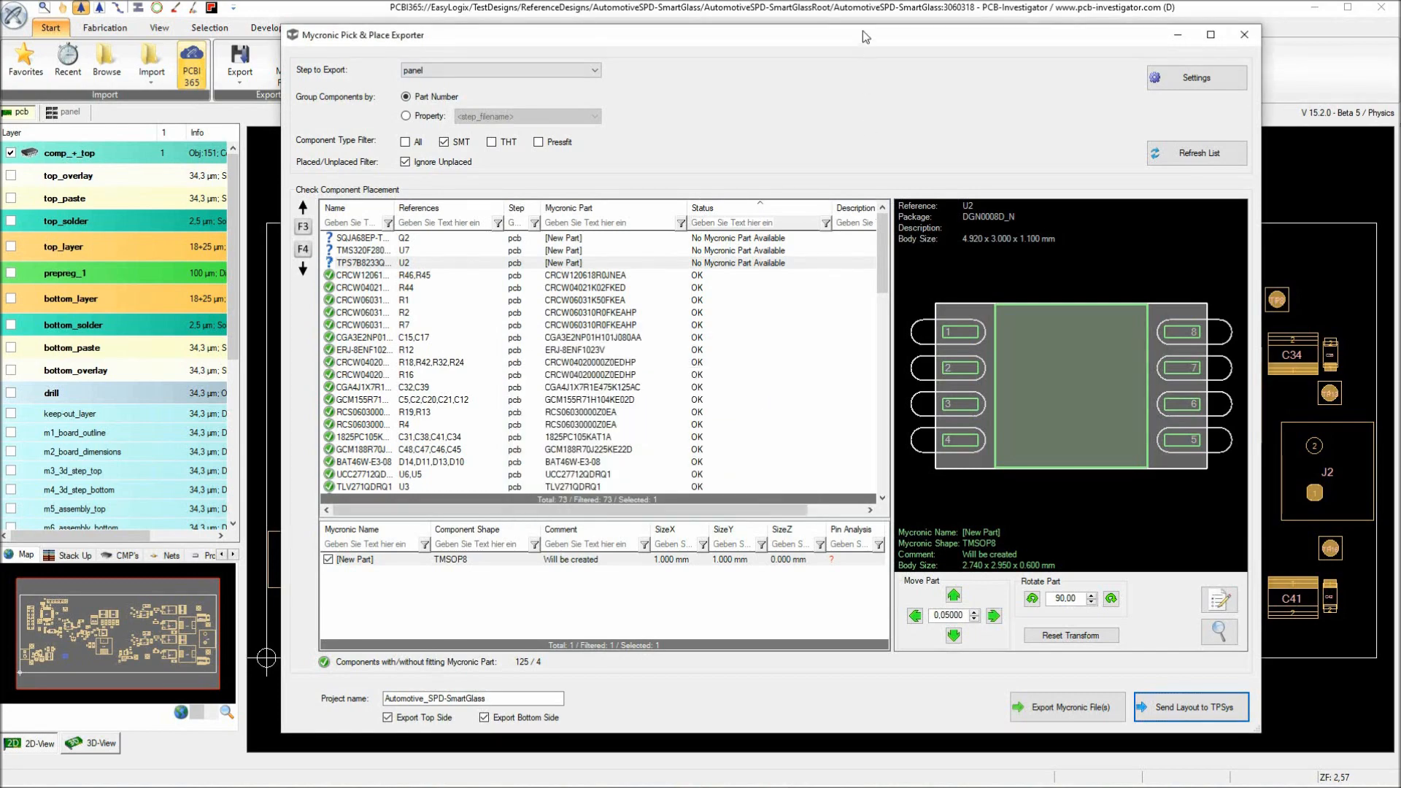
Show only top_layer of the pcb step and open the Marker List for editing fiducials.
{"action": "left_click_drag", "start_coordinate": [863, 39], "coordinate": [670, 787]}
{"action": "left_click", "coordinate": [73, 249]}
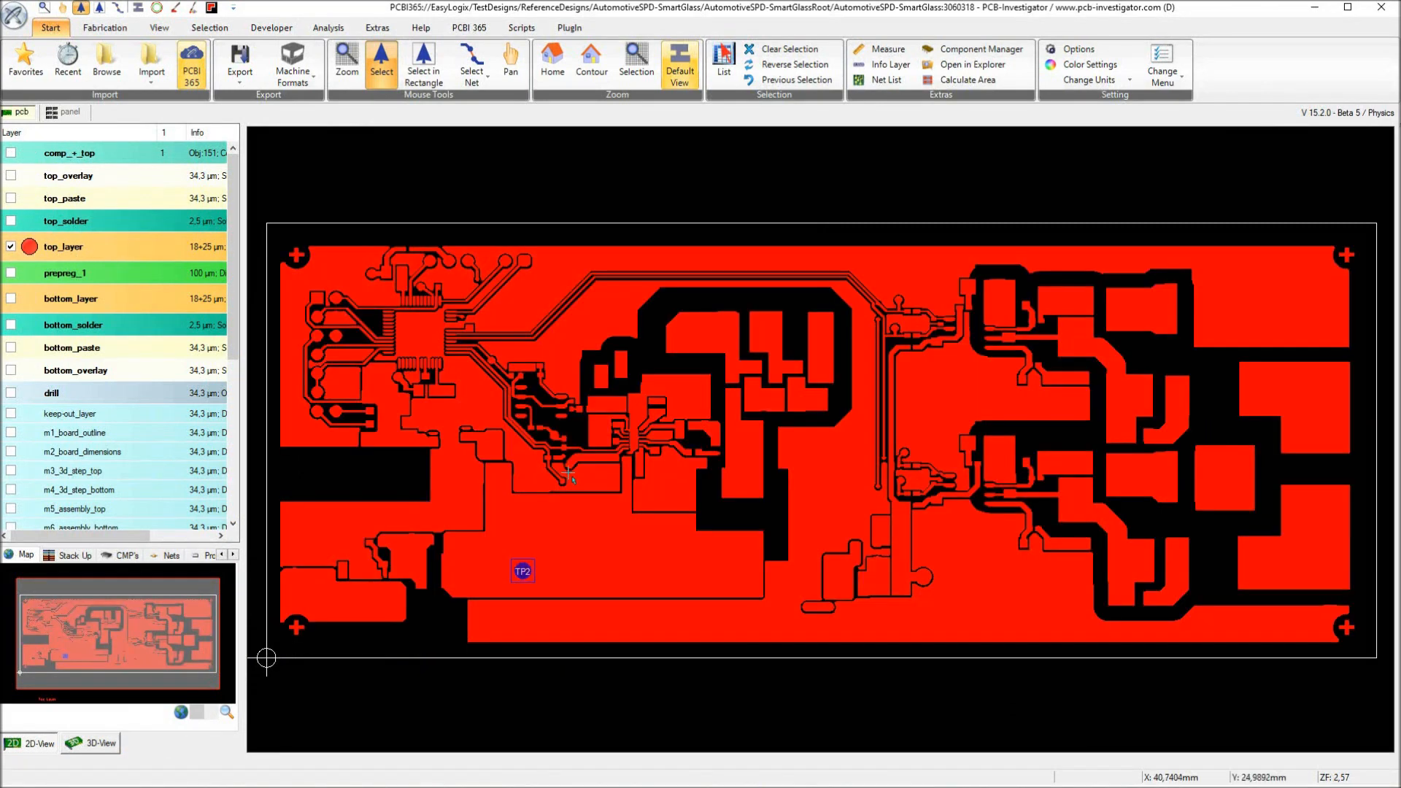
{"action": "left_click", "coordinate": [115, 32]}
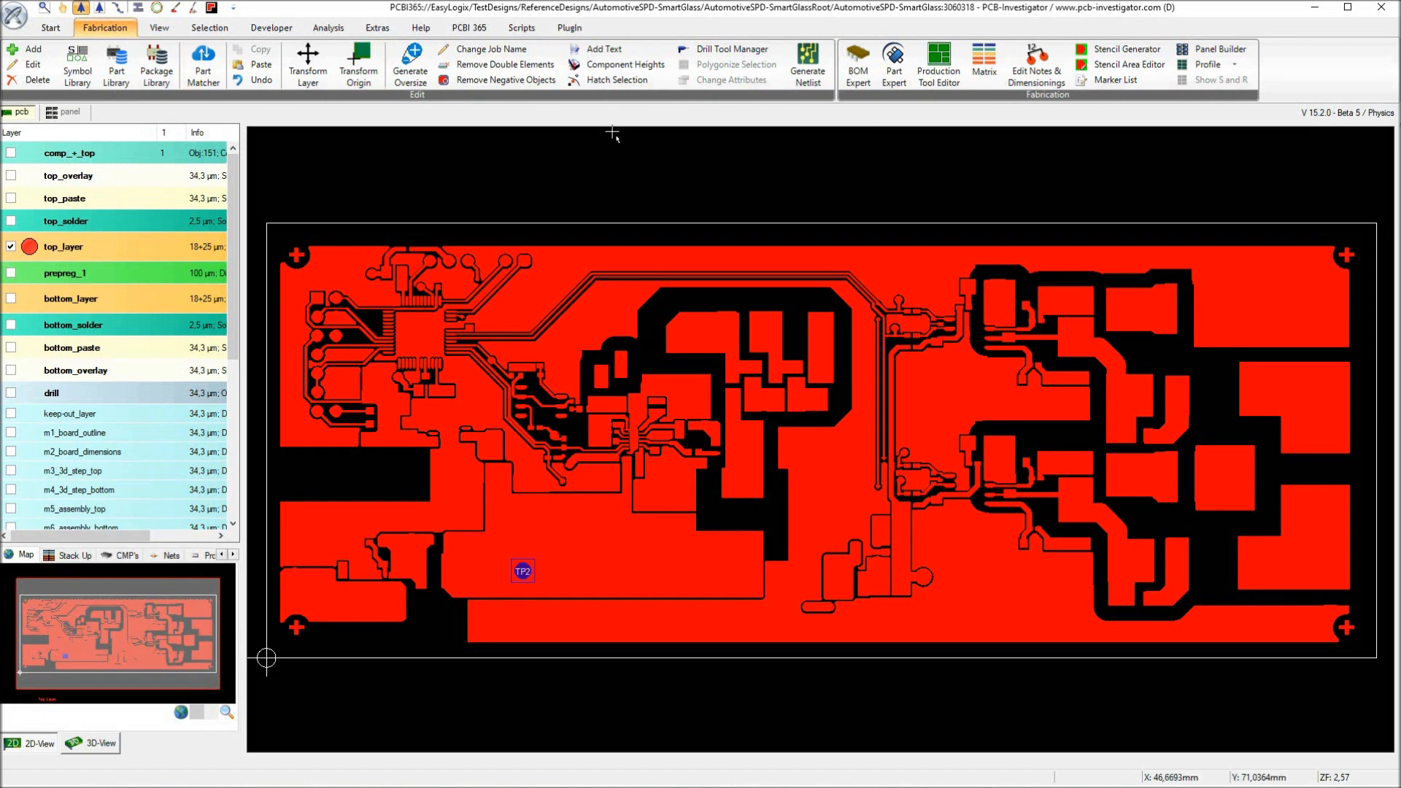
{"action": "left_click", "coordinate": [1117, 80]}
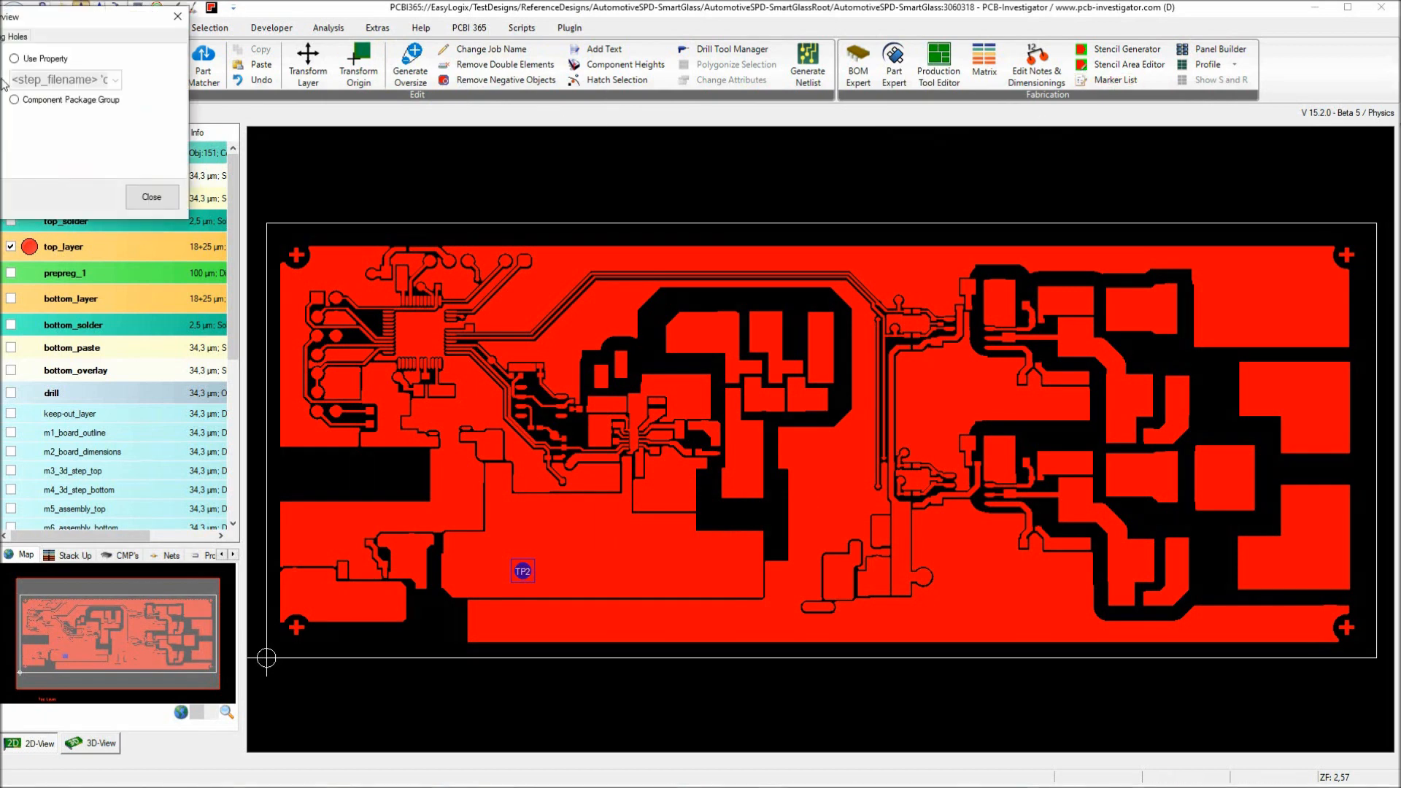
{"action": "left_click_drag", "start_coordinate": [29, 22], "coordinate": [520, 178]}
{"action": "left_click", "coordinate": [393, 193]}
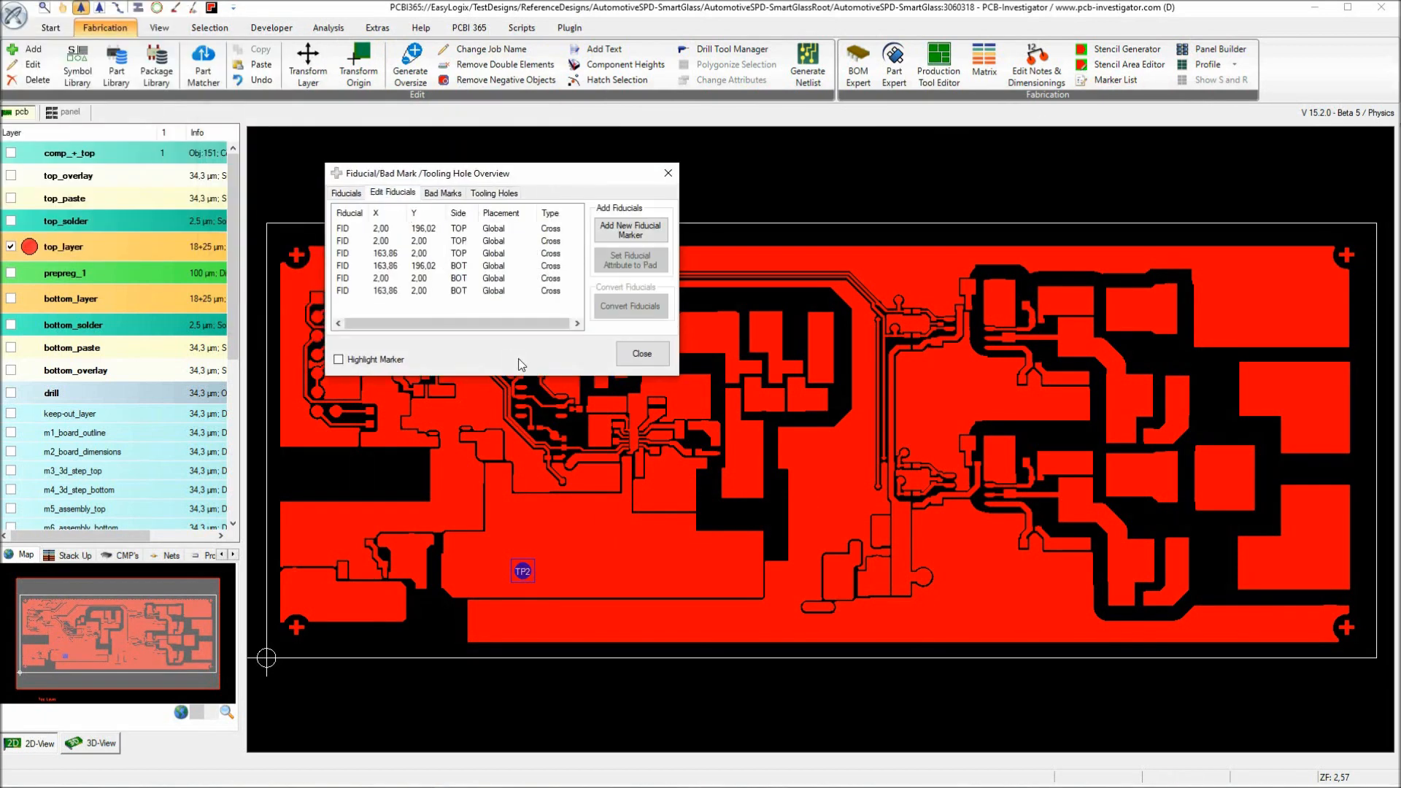
Set the fiducial attribute on the top_layer cross pads at the board's lower-left, lower-right and upper-right corners.
{"action": "left_click", "coordinate": [297, 629]}
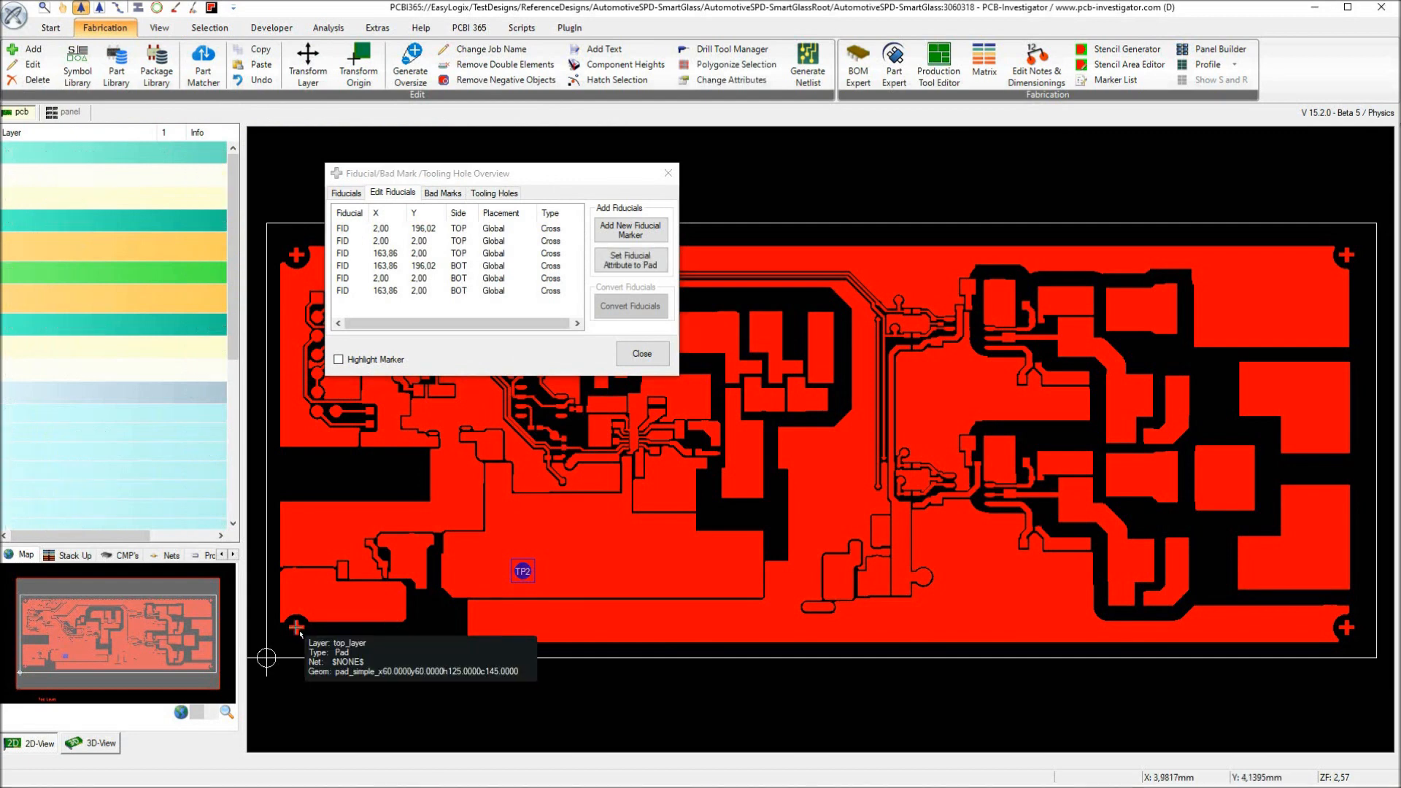
{"action": "left_click", "coordinate": [298, 629]}
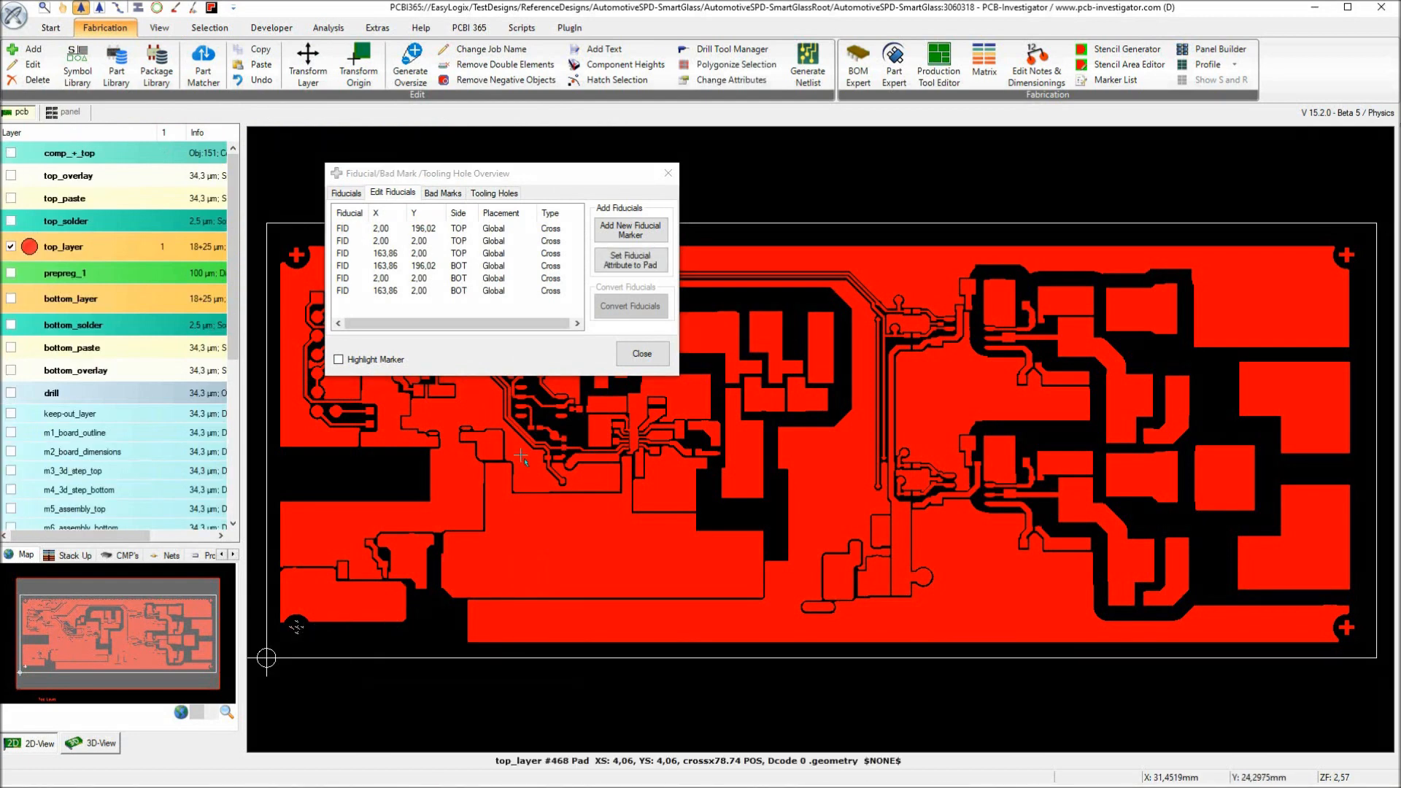
{"action": "left_click", "coordinate": [626, 264]}
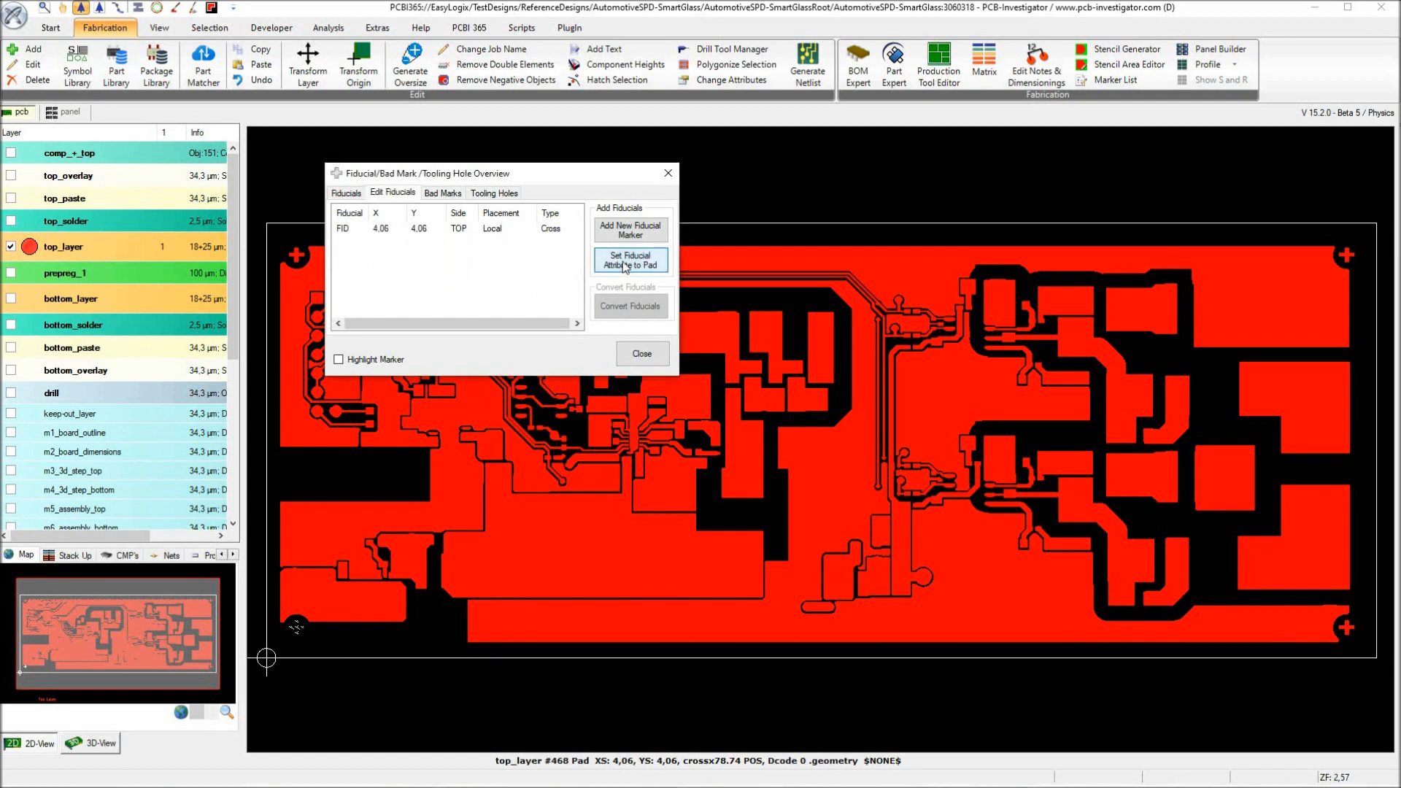
{"action": "left_click", "coordinate": [1348, 630]}
{"action": "left_click", "coordinate": [632, 260]}
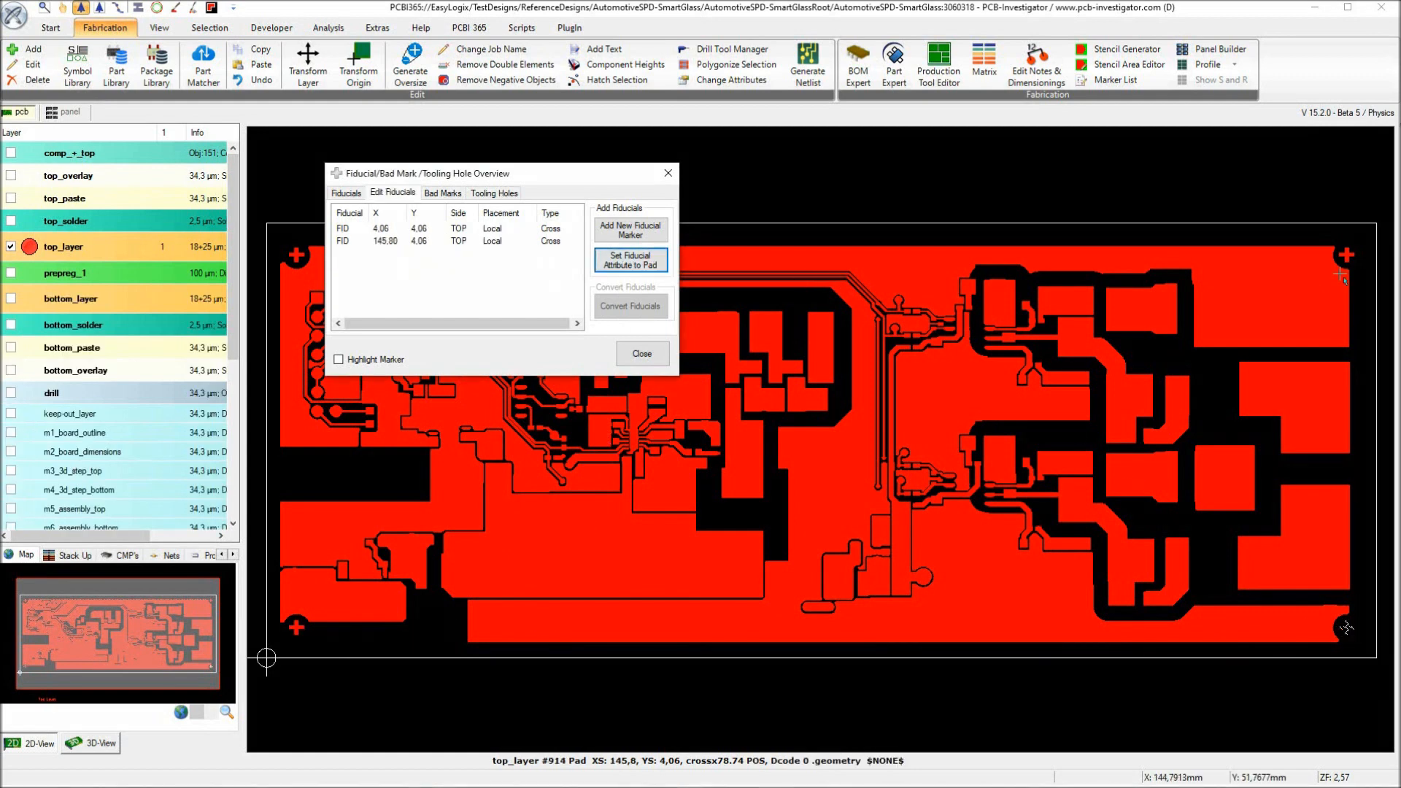
{"action": "left_click", "coordinate": [1346, 256]}
{"action": "left_click", "coordinate": [632, 261]}
Set the fiducial attribute on the bottom_layer cross pads at the lower-left, lower-right and upper-right board corners, and close the marker overview.
{"action": "left_click", "coordinate": [65, 310]}
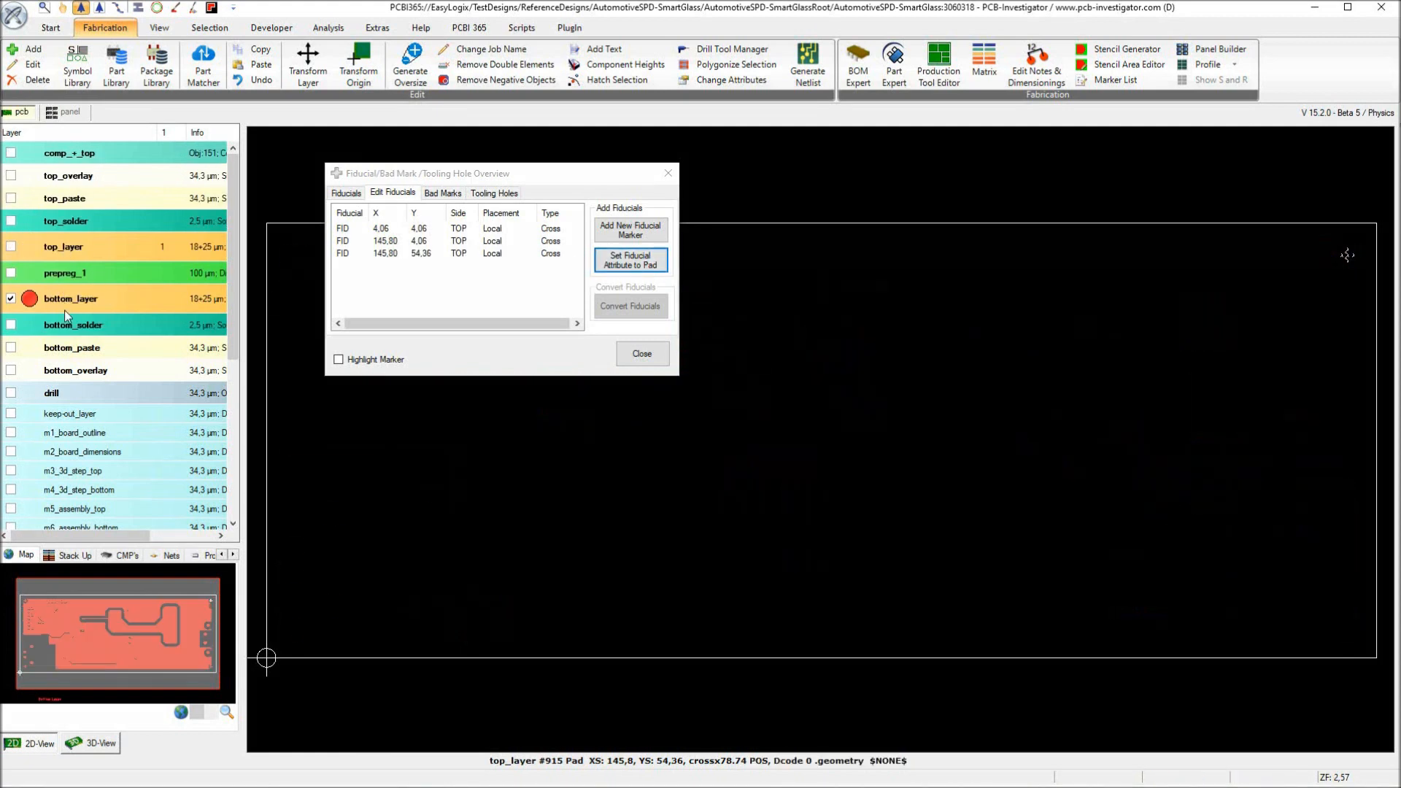
{"action": "left_click", "coordinate": [310, 640]}
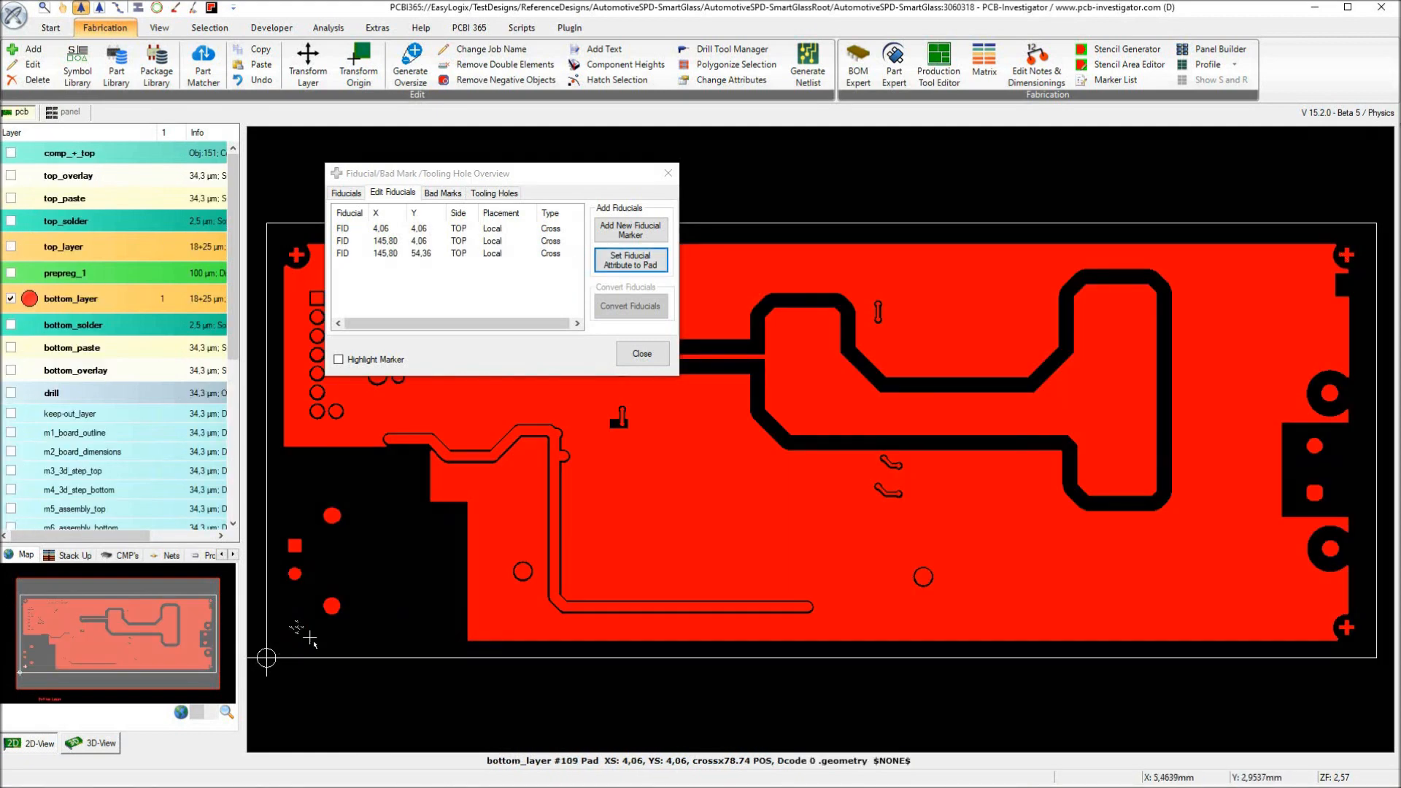
{"action": "left_click", "coordinate": [632, 261]}
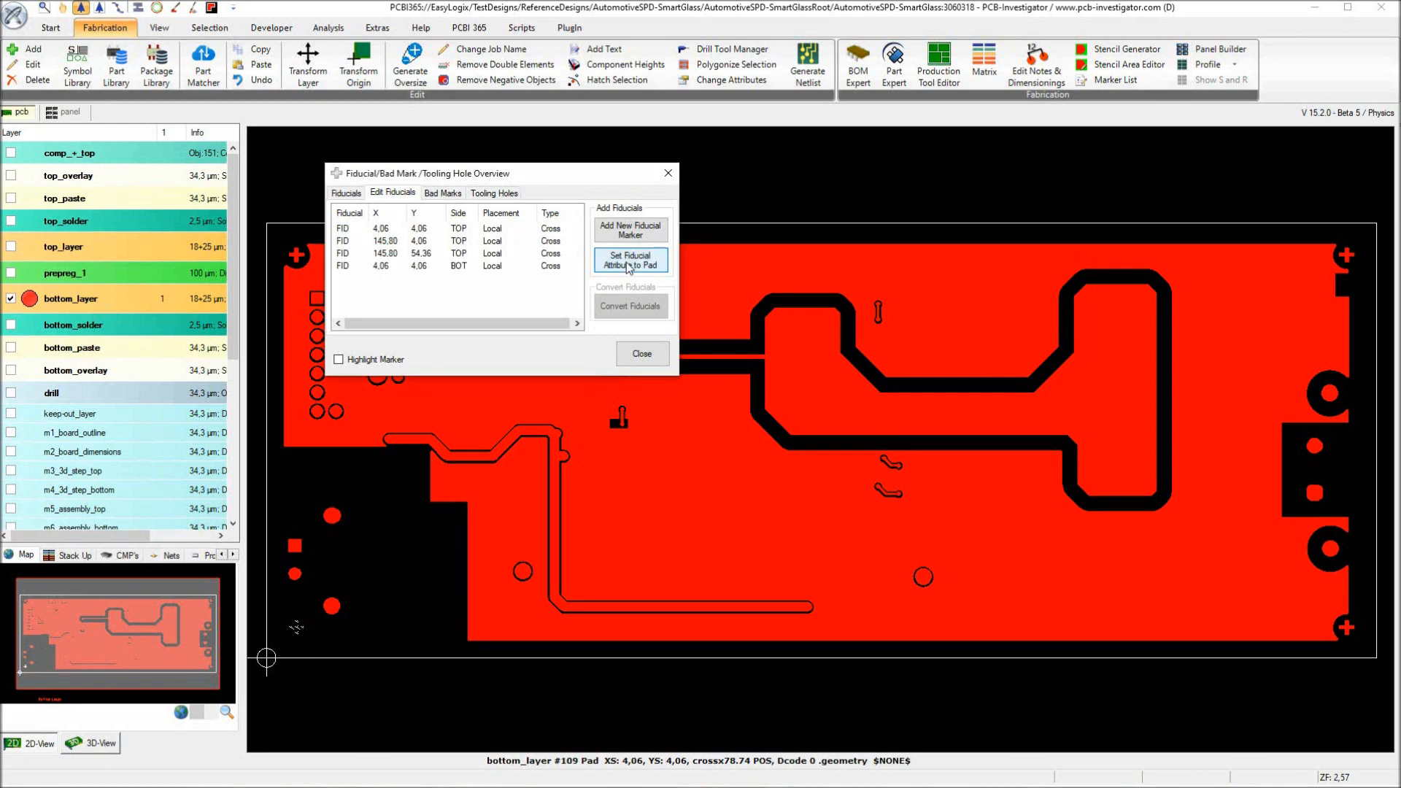
{"action": "left_click", "coordinate": [1346, 628]}
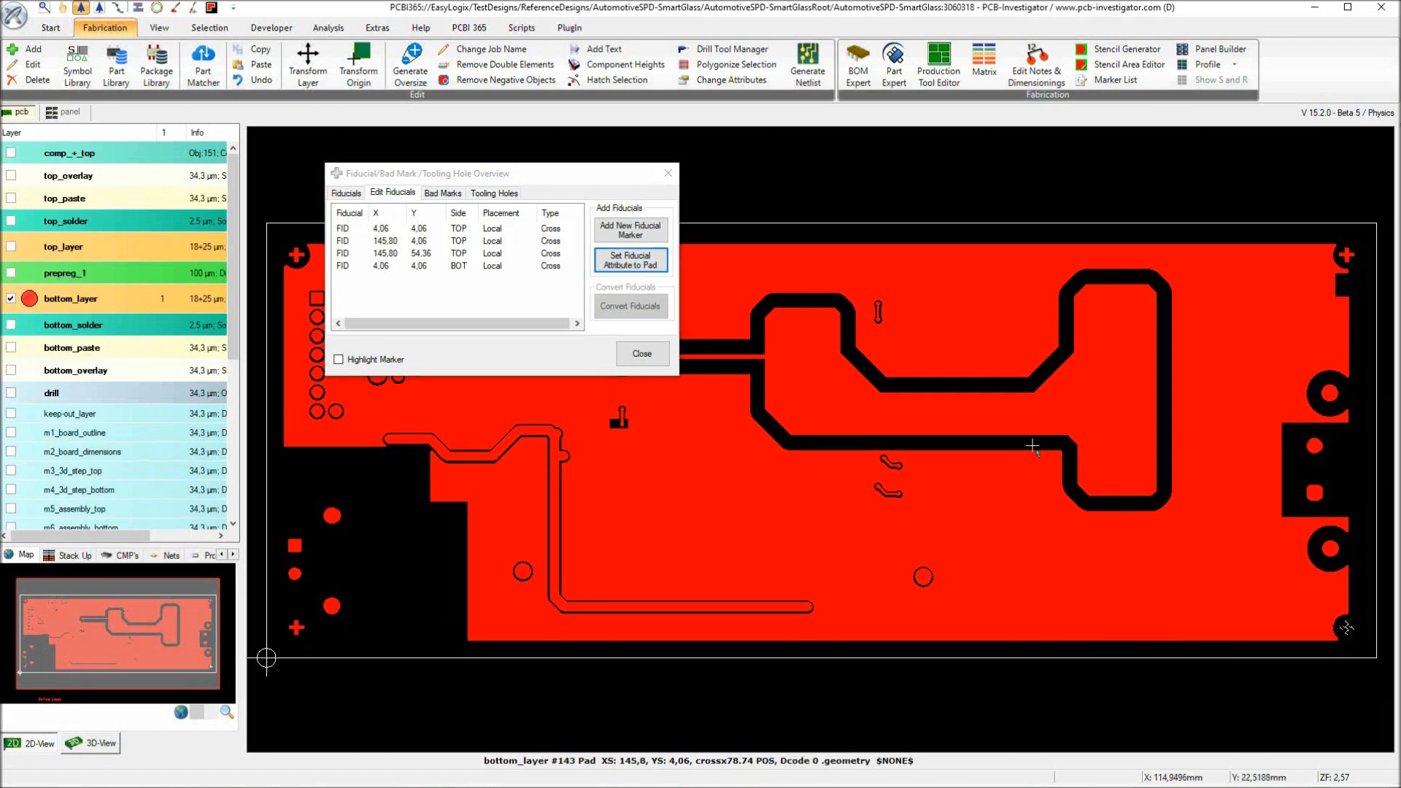
{"action": "left_click", "coordinate": [642, 269]}
{"action": "left_click", "coordinate": [1347, 257]}
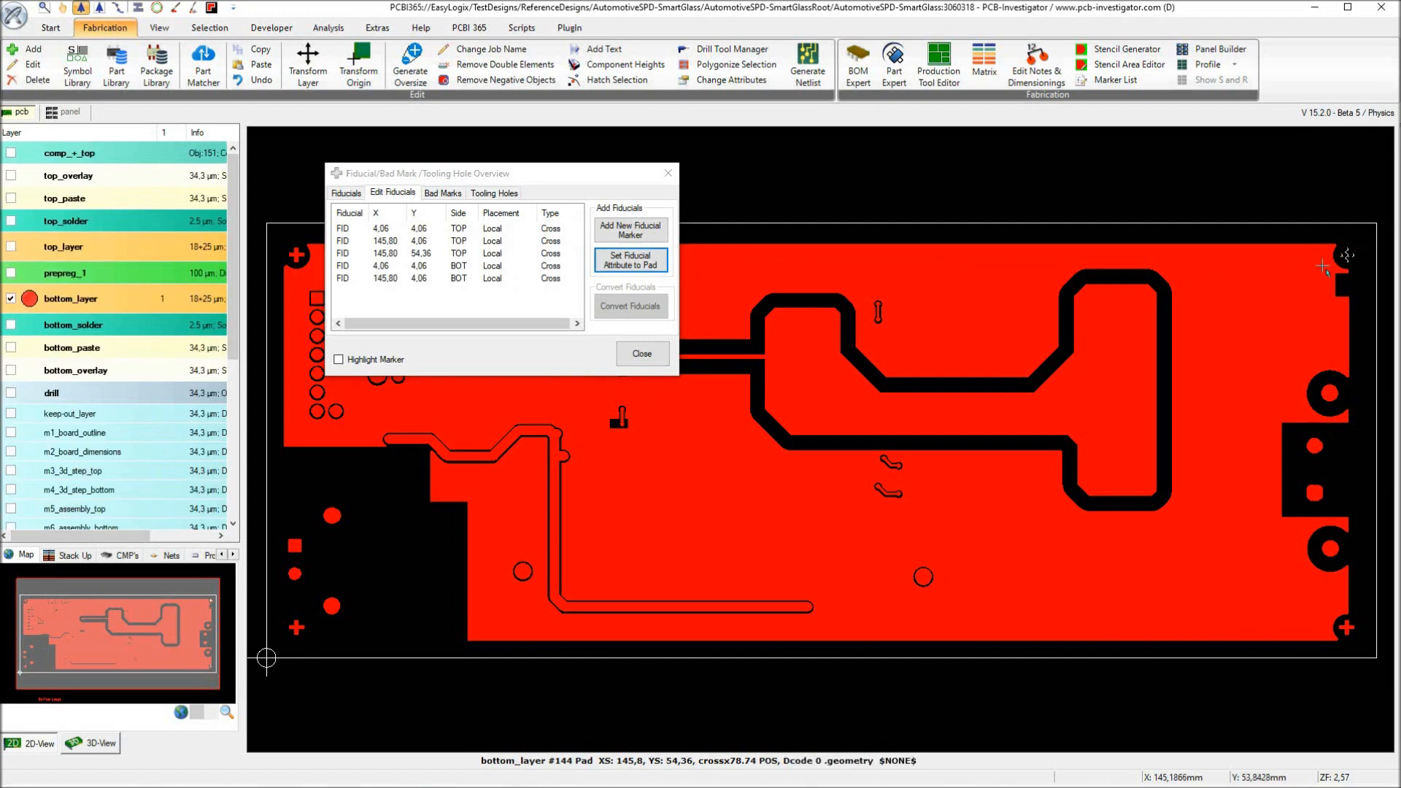
{"action": "left_click", "coordinate": [631, 260]}
{"action": "left_click", "coordinate": [669, 174]}
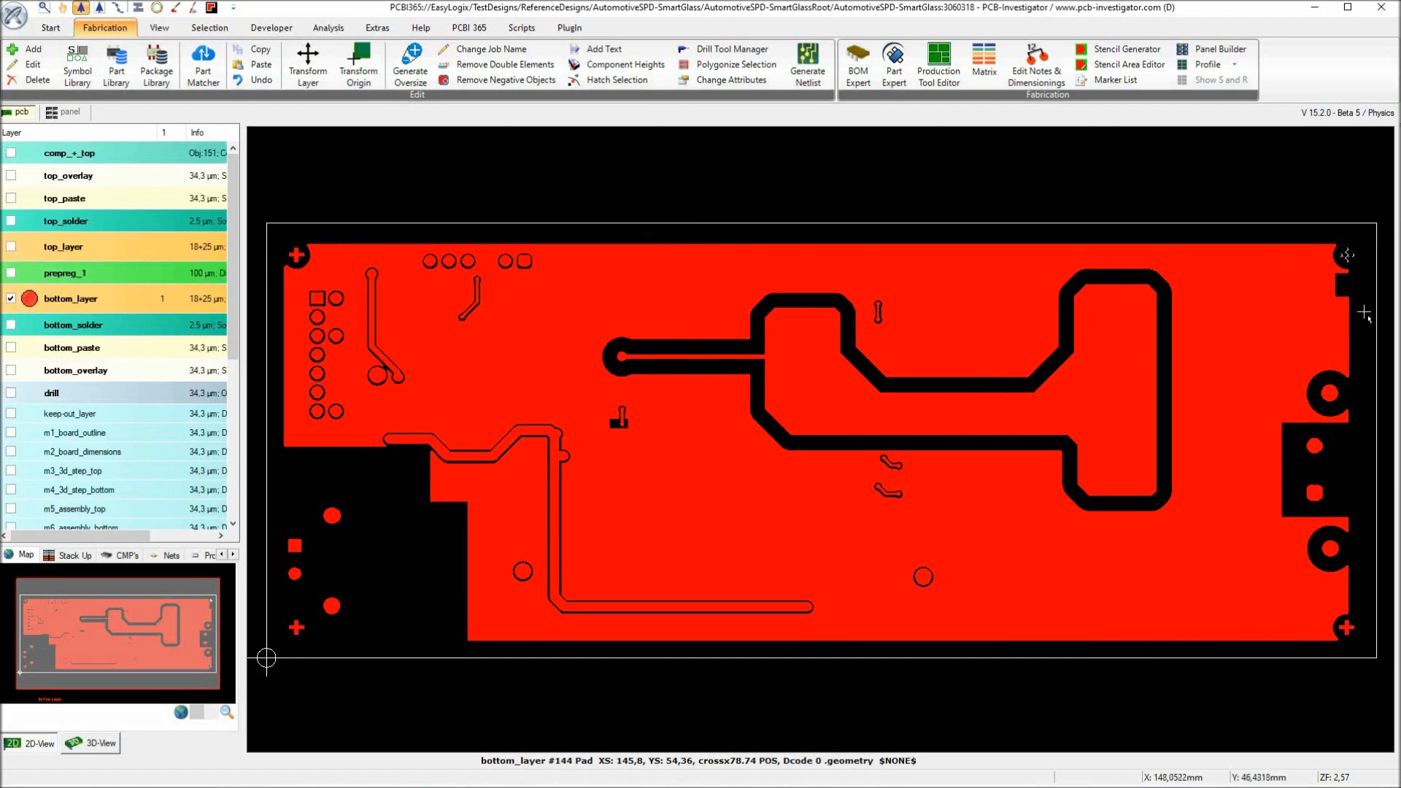
Inspect the object properties of the bottom_layer cross pad at the board's upper-right corner, checking its Pad Usage attribute.
{"action": "scroll", "coordinate": [822, 442], "scroll_direction": "up", "scroll_amount": 5}
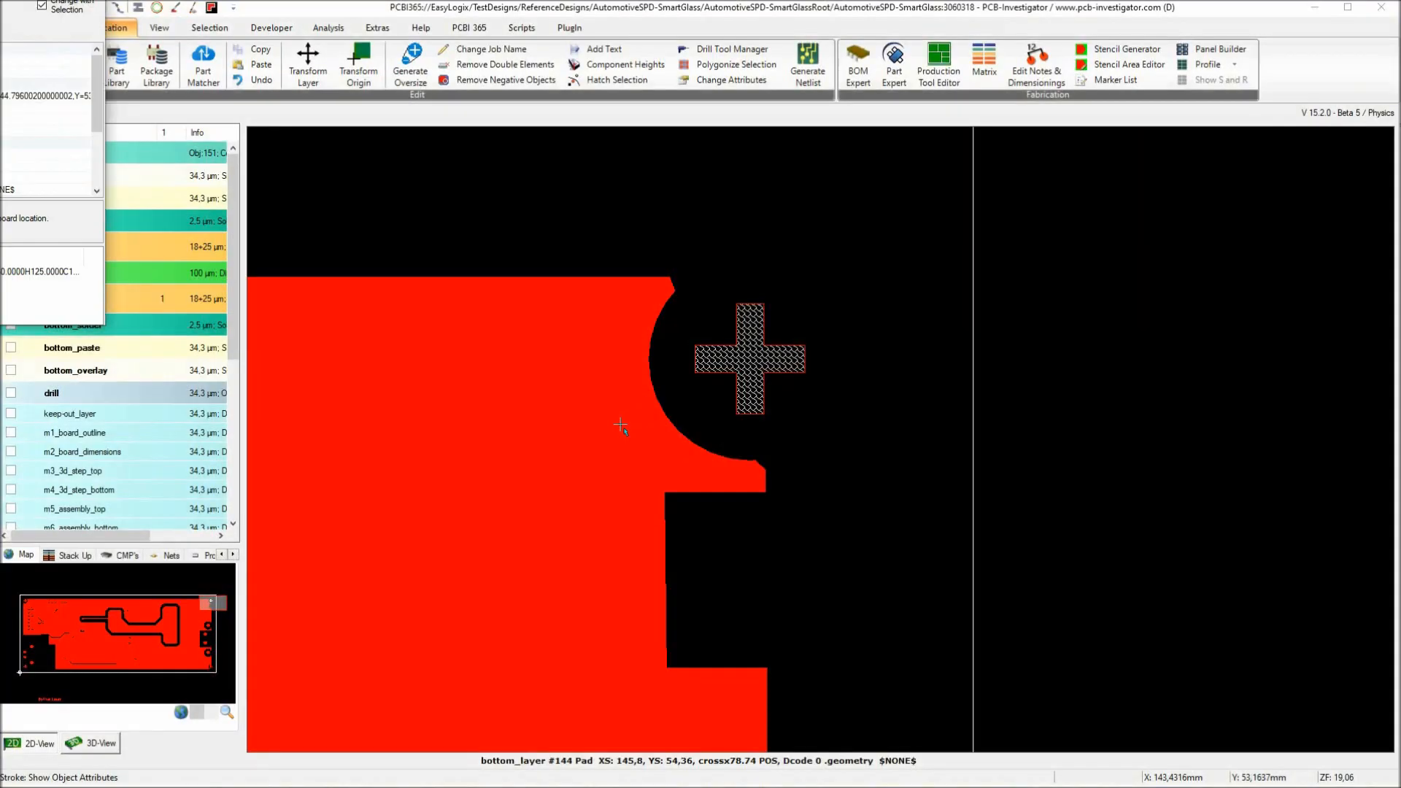
{"action": "double_click", "coordinate": [617, 422]}
{"action": "left_click_drag", "start_coordinate": [339, 98], "coordinate": [489, 133]}
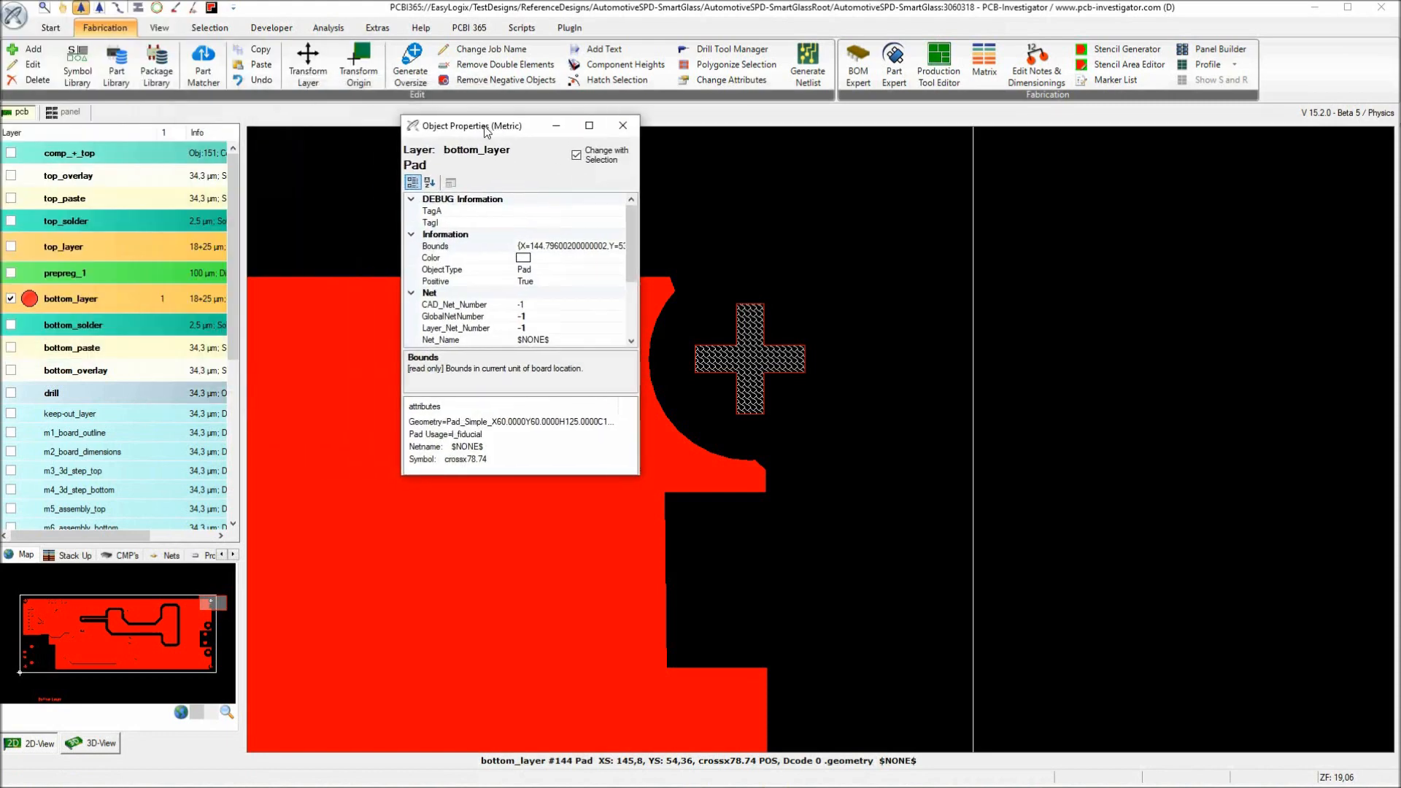
{"action": "left_click", "coordinate": [429, 436]}
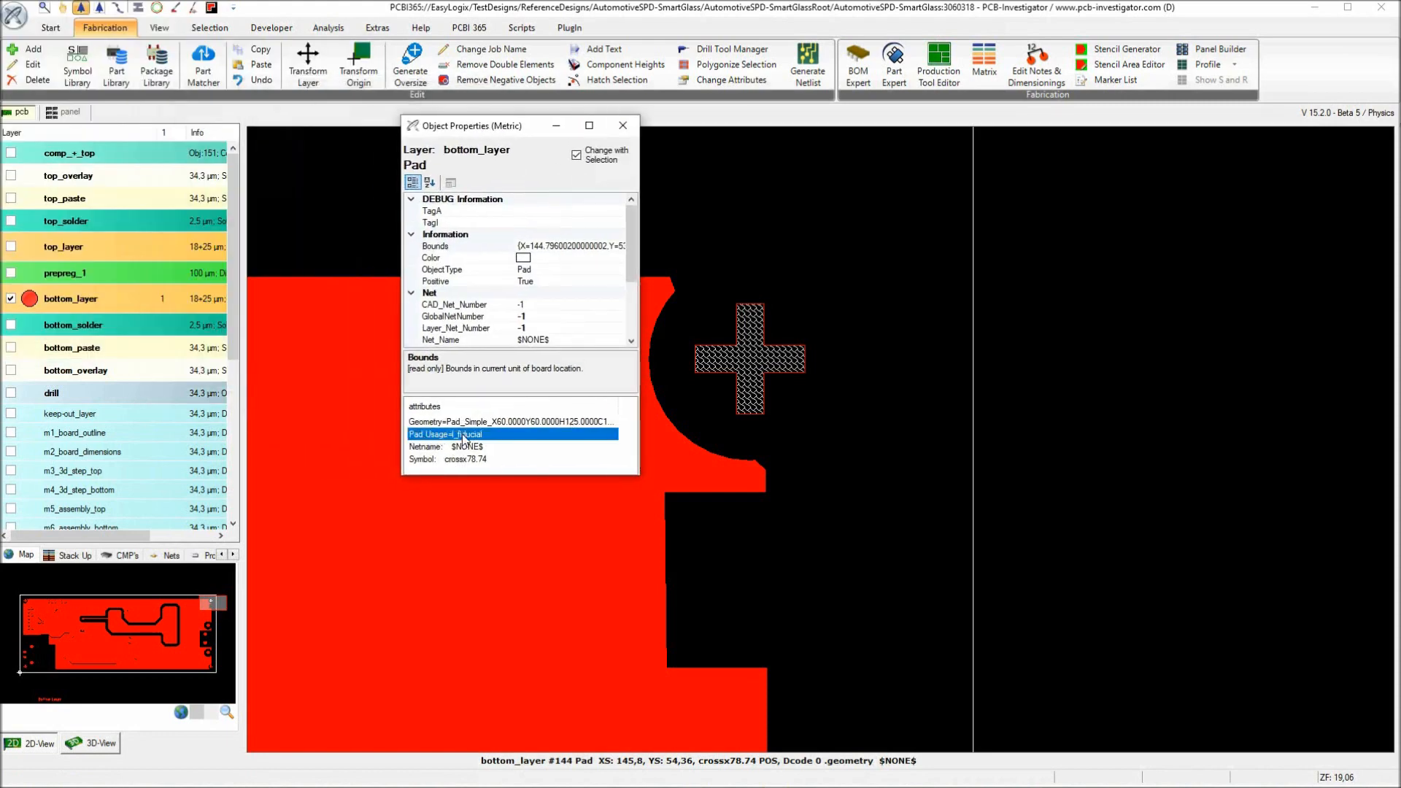
{"action": "left_click", "coordinate": [623, 125]}
{"action": "right_click_drag", "start_coordinate": [932, 573], "coordinate": [737, 423]}
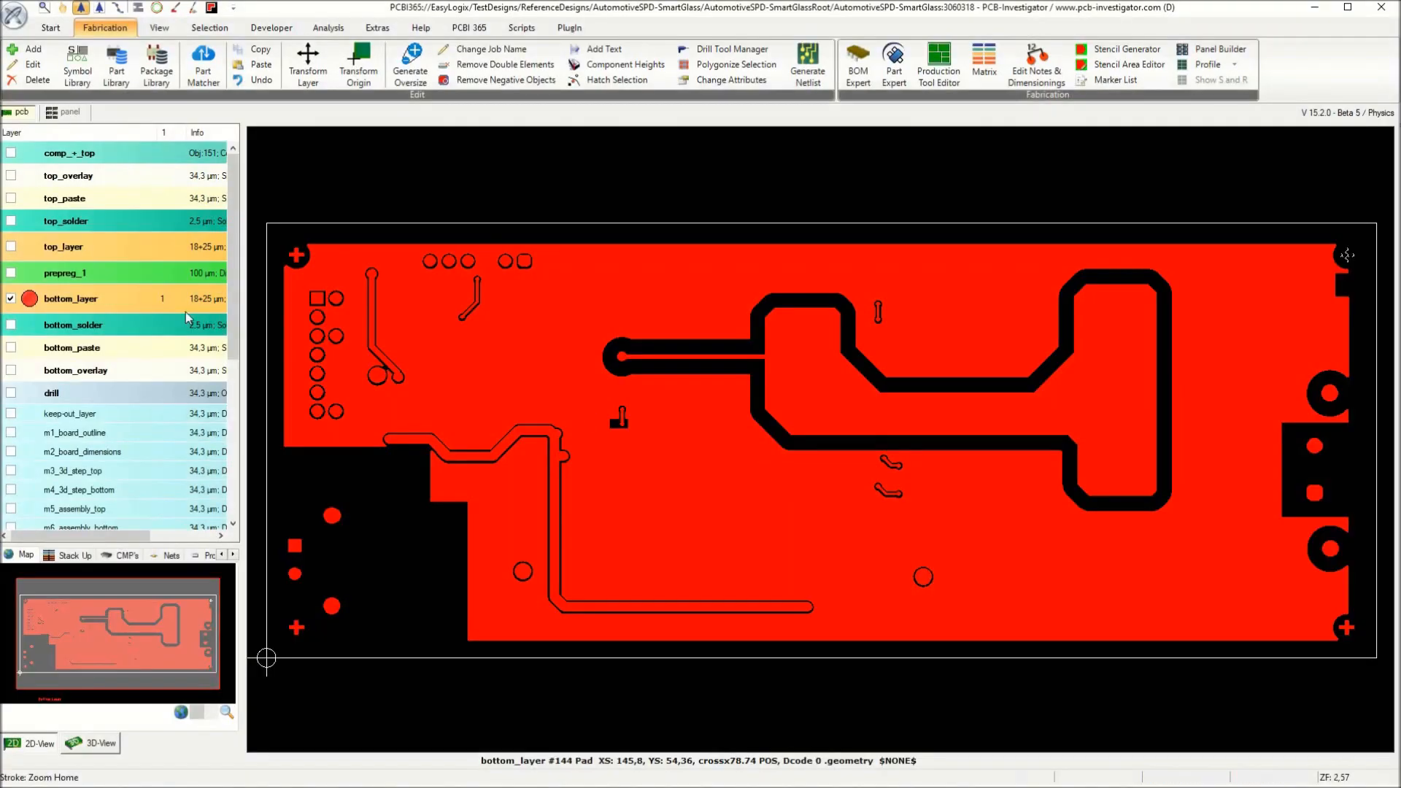
Show top_layer instead of bottom_layer and send the Automotive_SPD-SmartGlass panel layout to TPSys from the Mycronic exporter.
{"action": "left_click", "coordinate": [11, 298]}
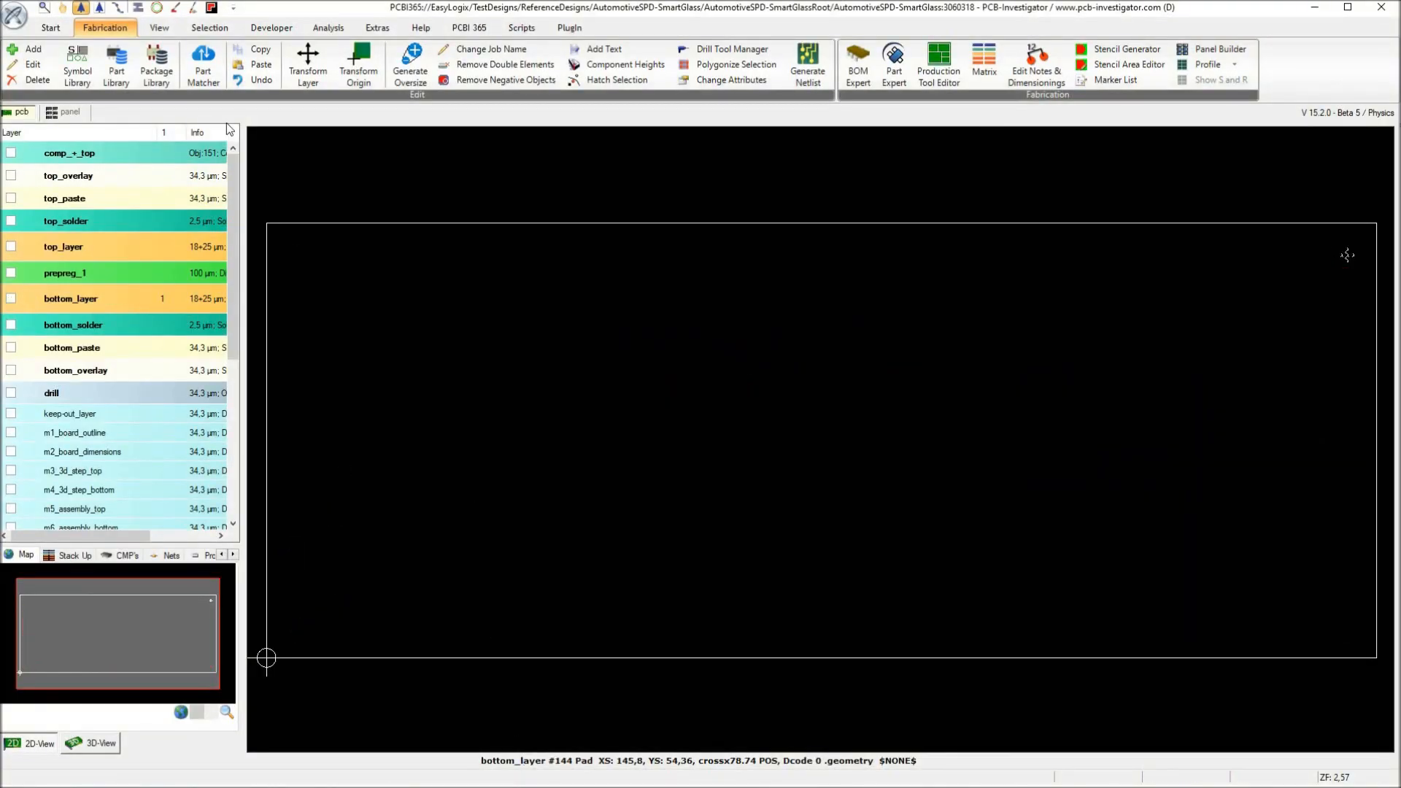
{"action": "left_click", "coordinate": [11, 247]}
{"action": "left_click_drag", "start_coordinate": [543, 593], "coordinate": [685, 52]}
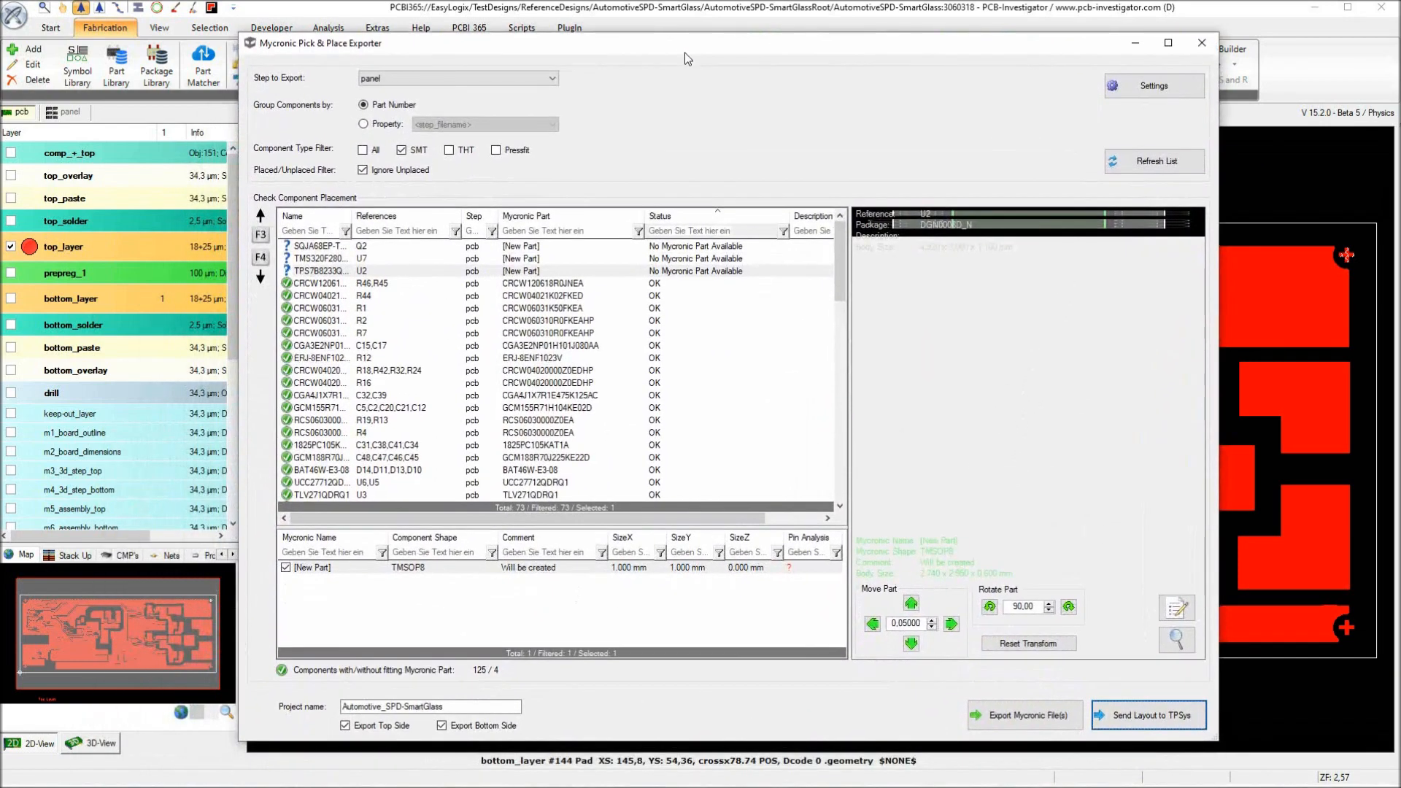
{"action": "left_click_drag", "start_coordinate": [1217, 739], "coordinate": [1226, 749]}
{"action": "left_click", "coordinate": [1168, 729]}
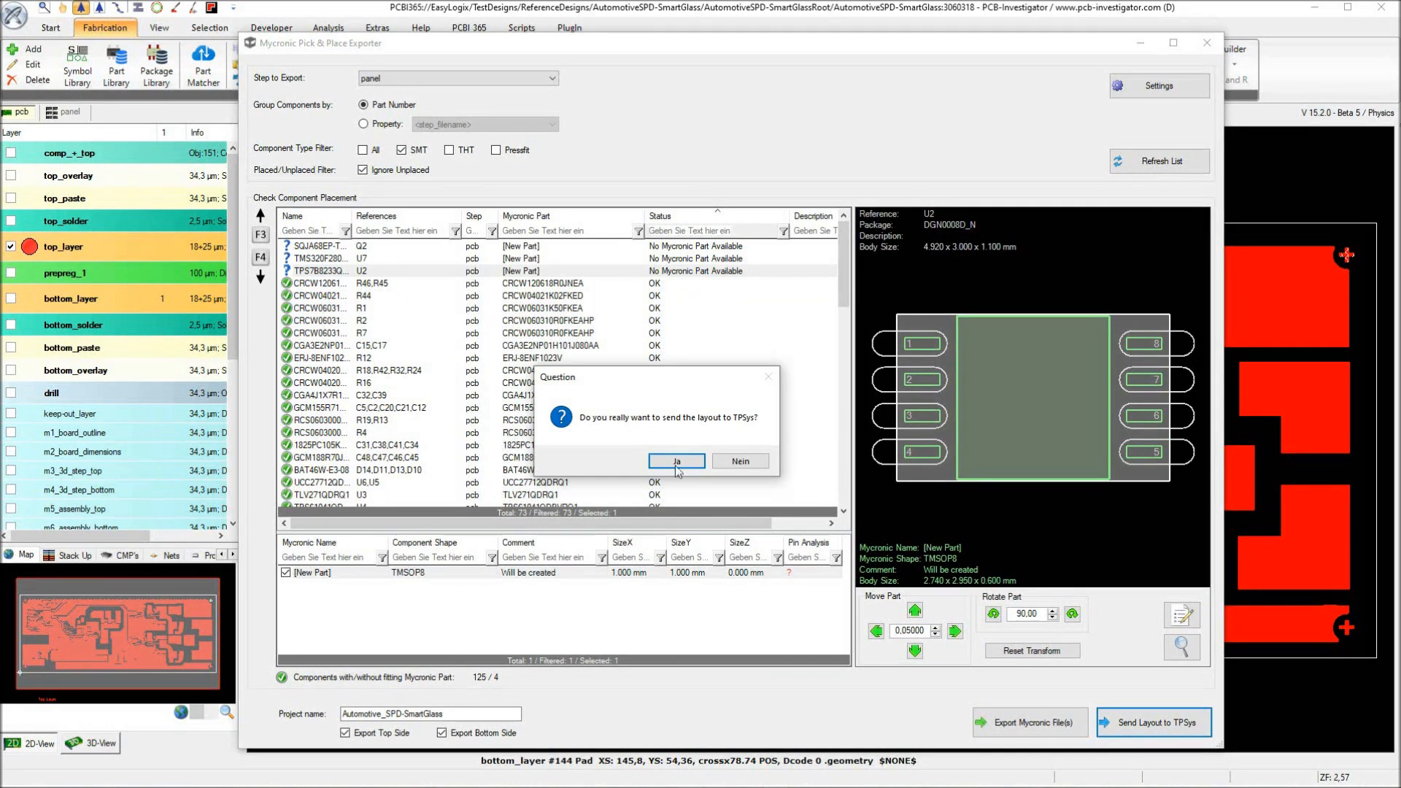
{"action": "left_click", "coordinate": [675, 462]}
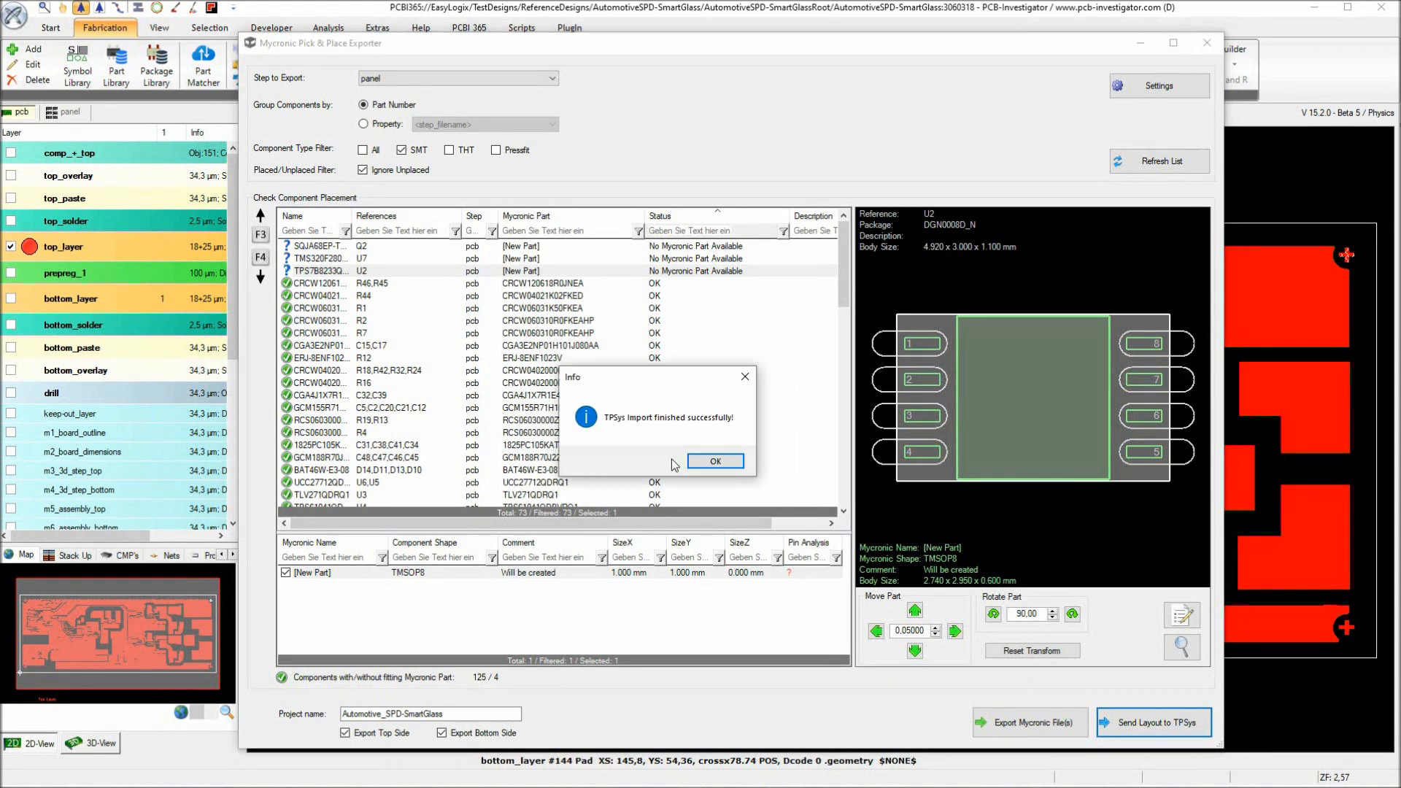
{"action": "left_click", "coordinate": [717, 462]}
Switch to the Mycronic web interface in the browser and open the Automotive_SPD-SmartGlass_TOP layout from the placement data.
{"action": "left_click_drag", "start_coordinate": [0, 15], "coordinate": [756, 26]}
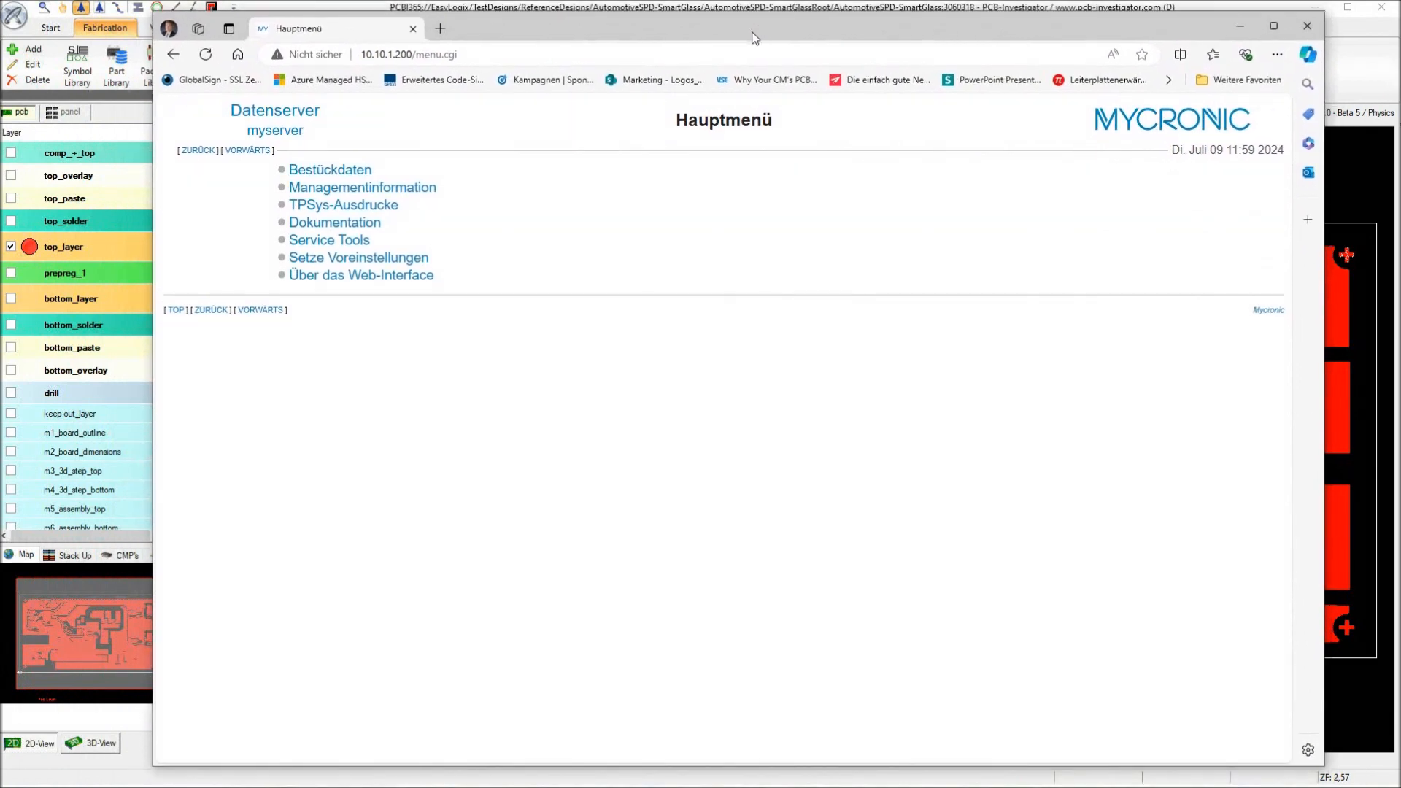
{"action": "left_click", "coordinate": [330, 173]}
{"action": "left_click", "coordinate": [321, 172]}
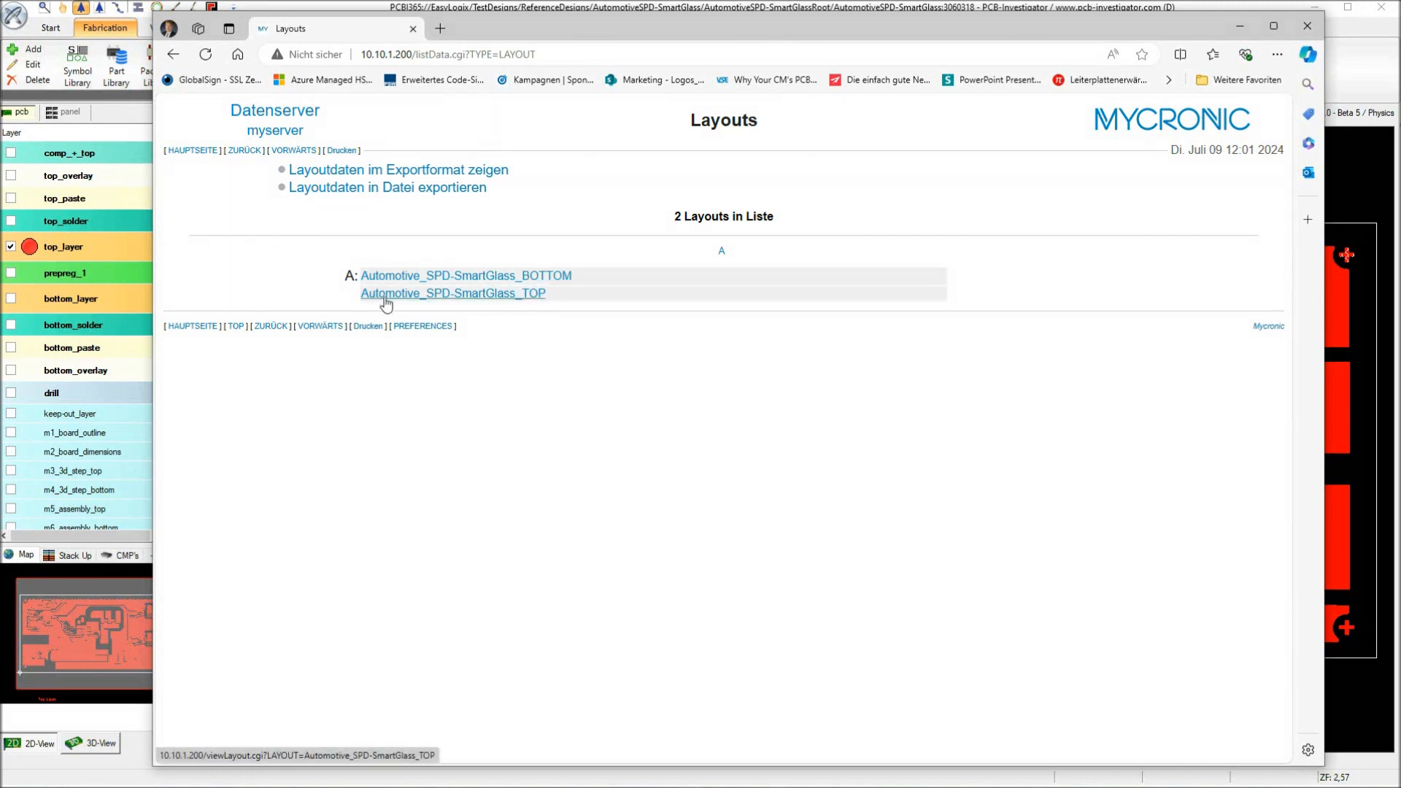
{"action": "left_click", "coordinate": [535, 294]}
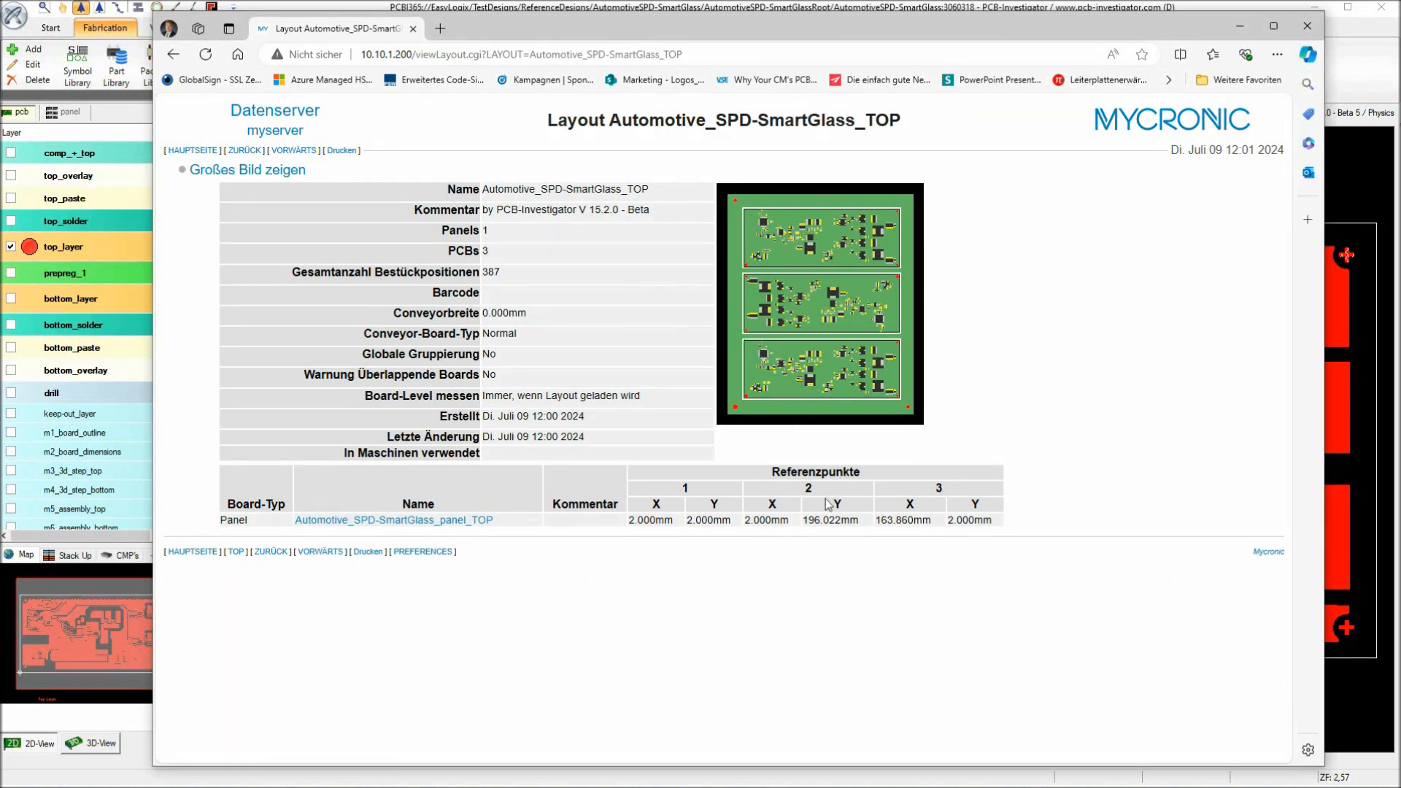
Examine the enlarged image of the TOP layout, checking its three boards and reference points, and return to the layout overview.
{"action": "mouse_move", "coordinate": [824, 305]}
{"action": "left_click", "coordinate": [265, 172]}
{"action": "scroll", "coordinate": [817, 442], "scroll_direction": "down", "scroll_amount": 5}
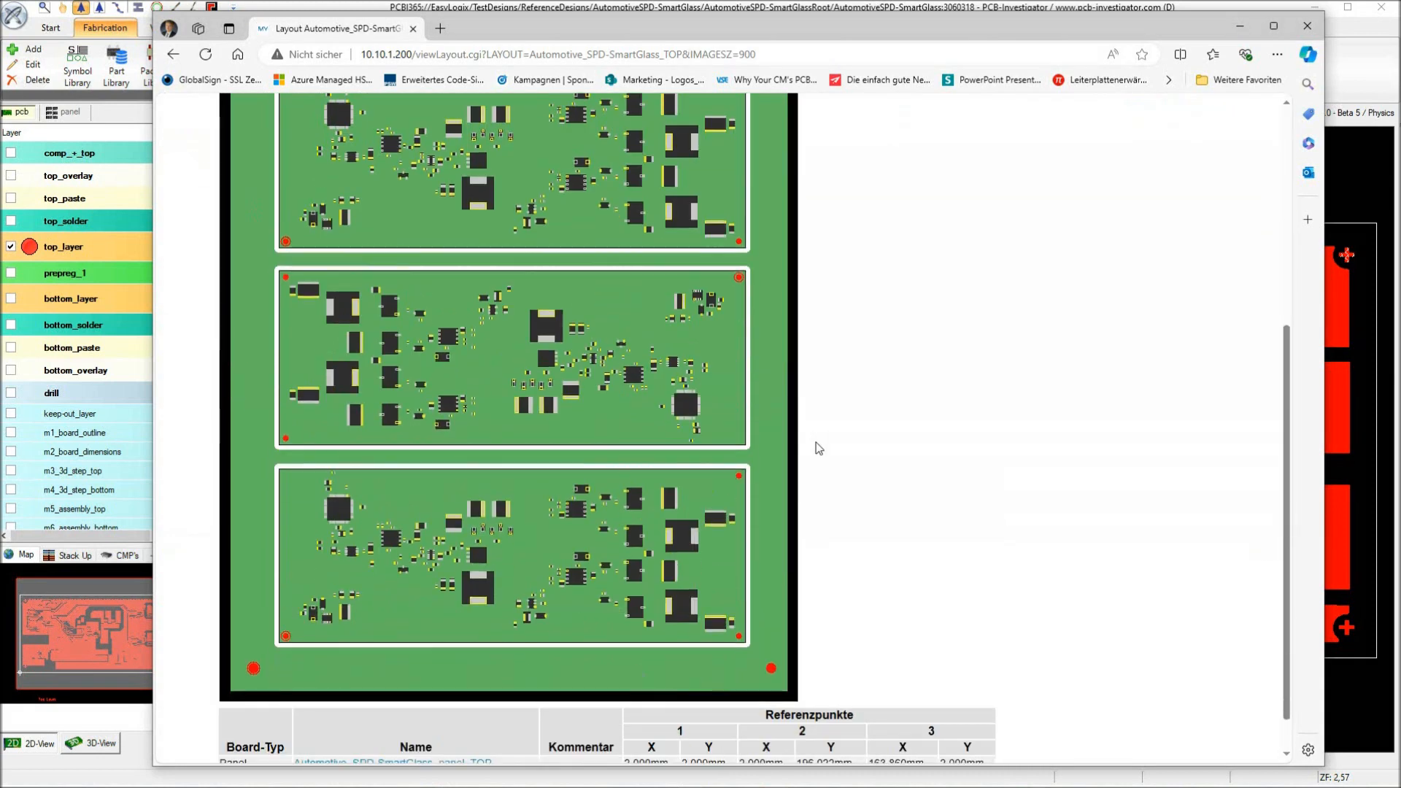
{"action": "scroll", "coordinate": [816, 449], "scroll_direction": "up", "scroll_amount": 1}
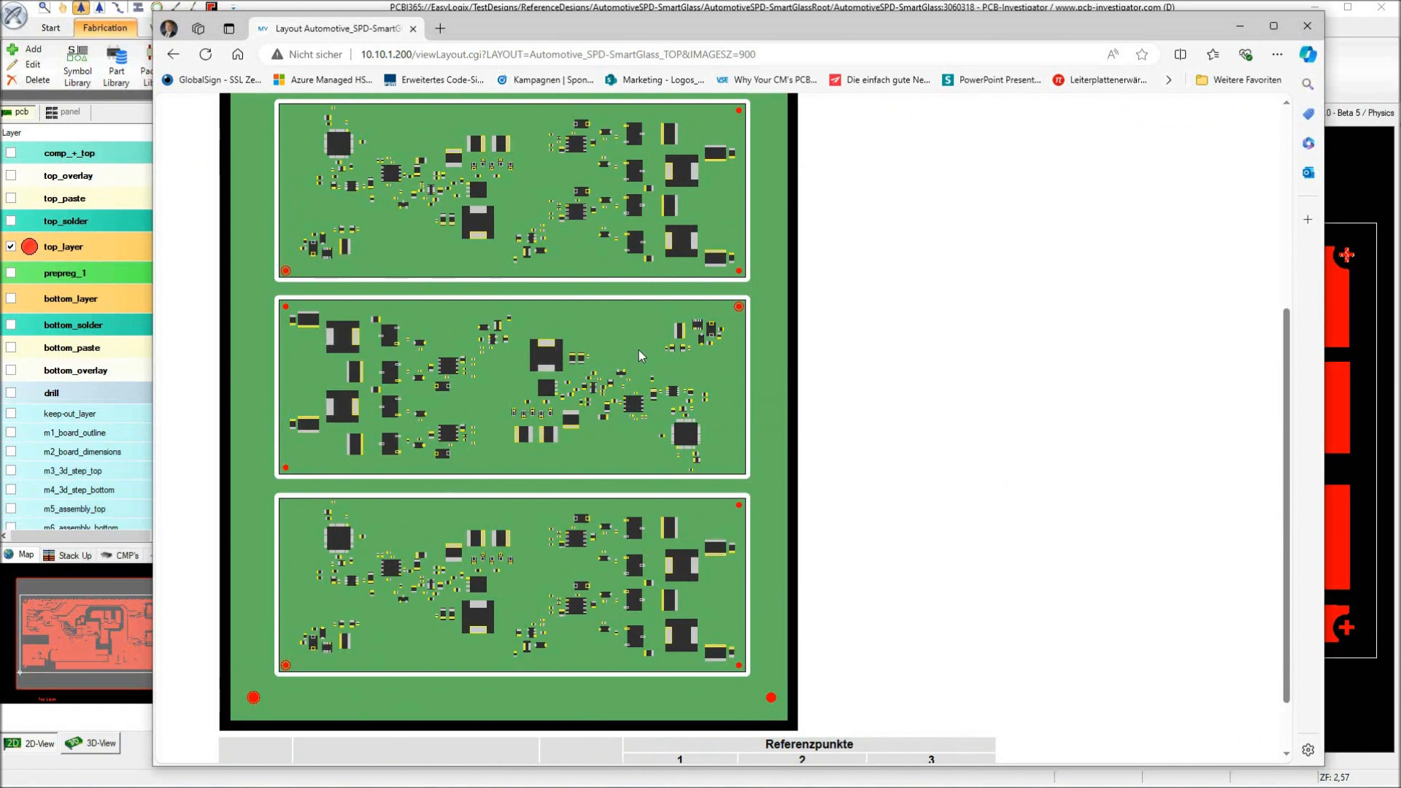
{"action": "scroll", "coordinate": [517, 329], "scroll_direction": "up", "scroll_amount": 5}
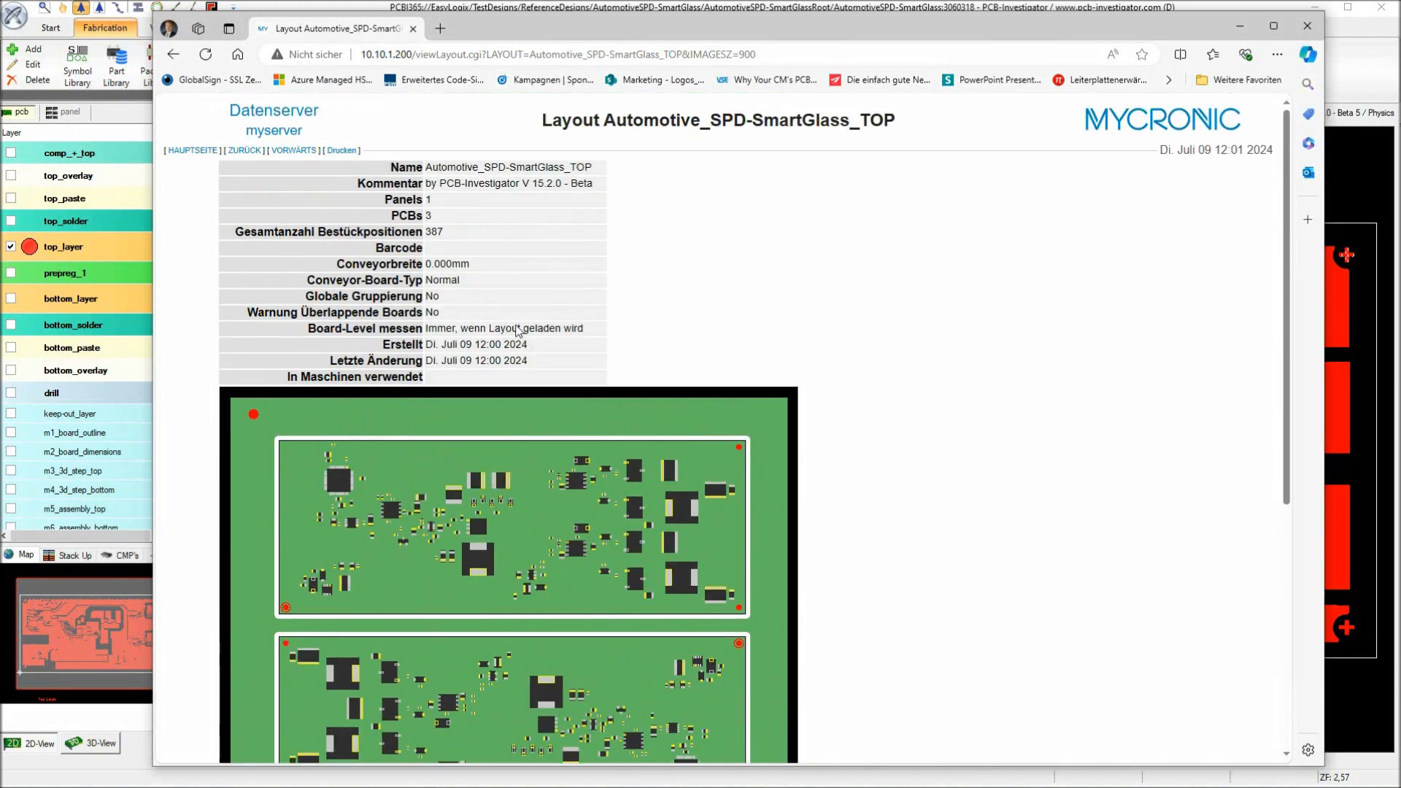
{"action": "left_click", "coordinate": [241, 151]}
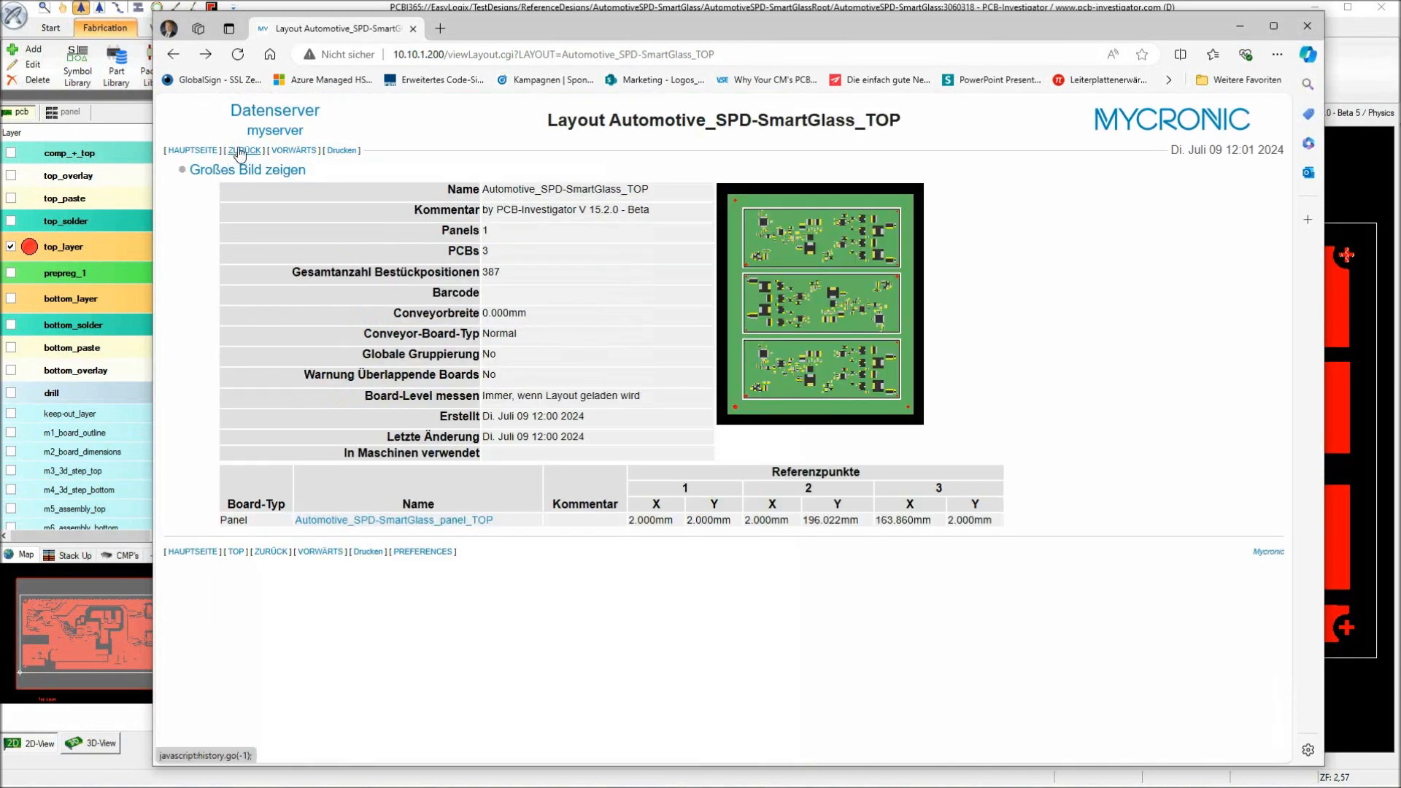
Open the layout's panel_TOP and its pcb_TOP record, and view the enlarged PCB image with the reference points.
{"action": "left_click", "coordinate": [449, 520]}
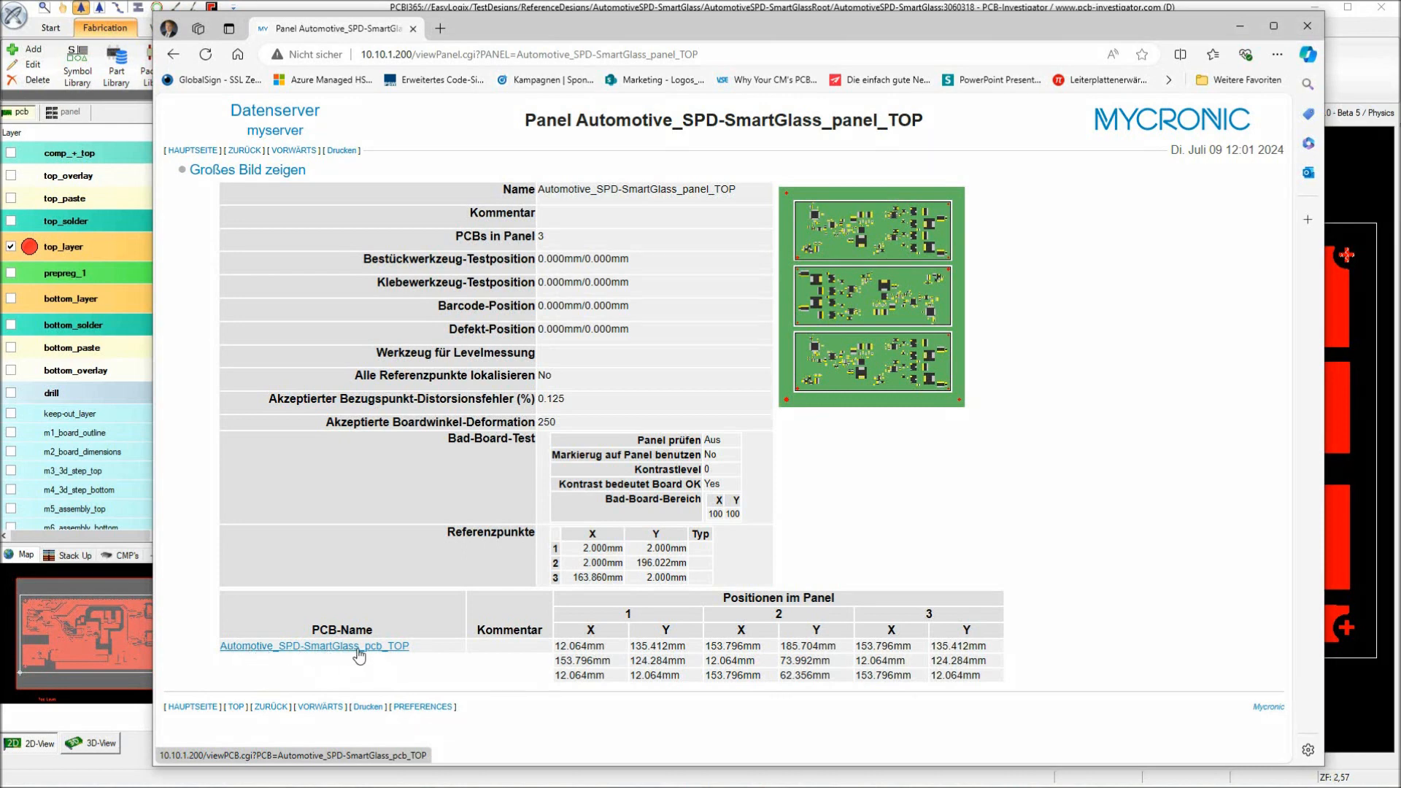
{"action": "left_click", "coordinate": [359, 647]}
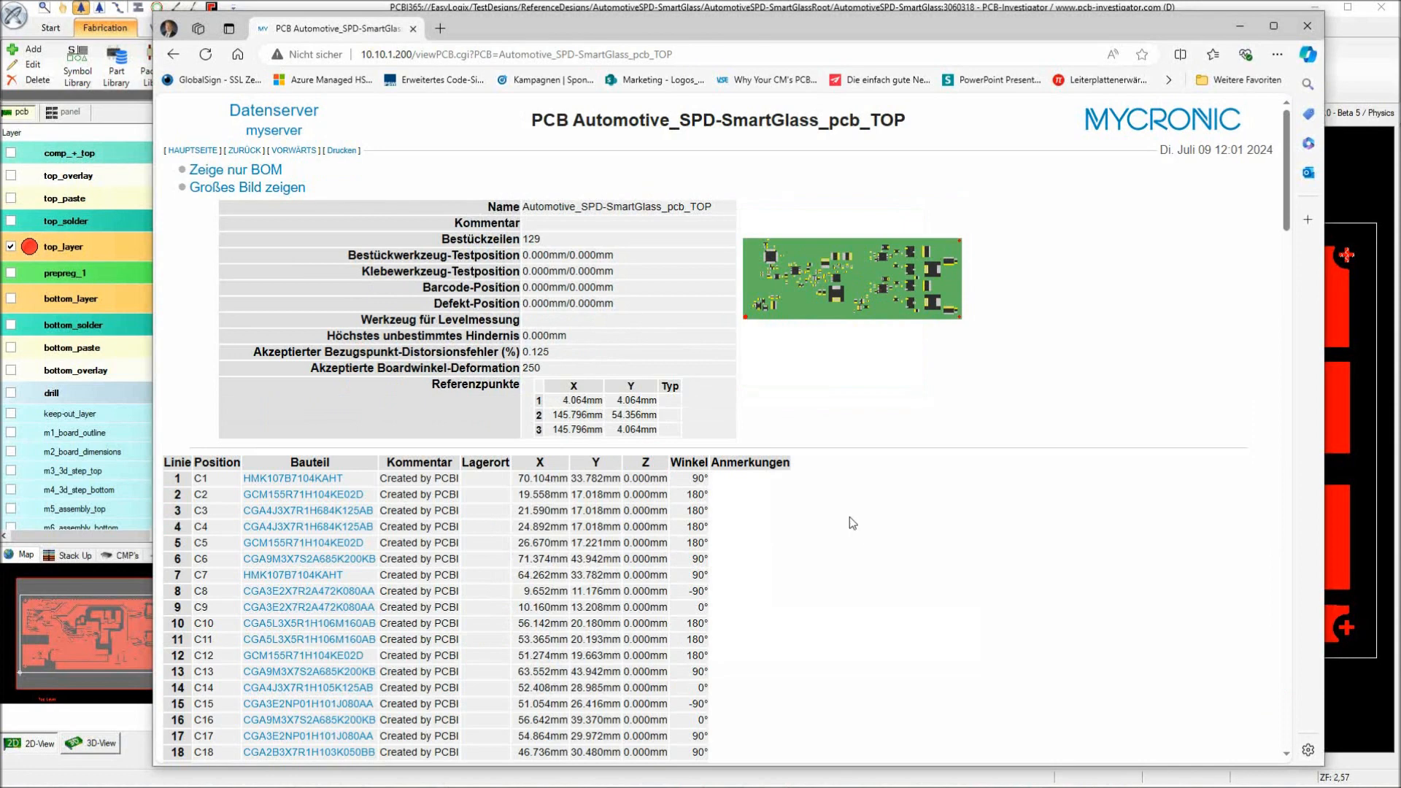
{"action": "left_click", "coordinate": [205, 189]}
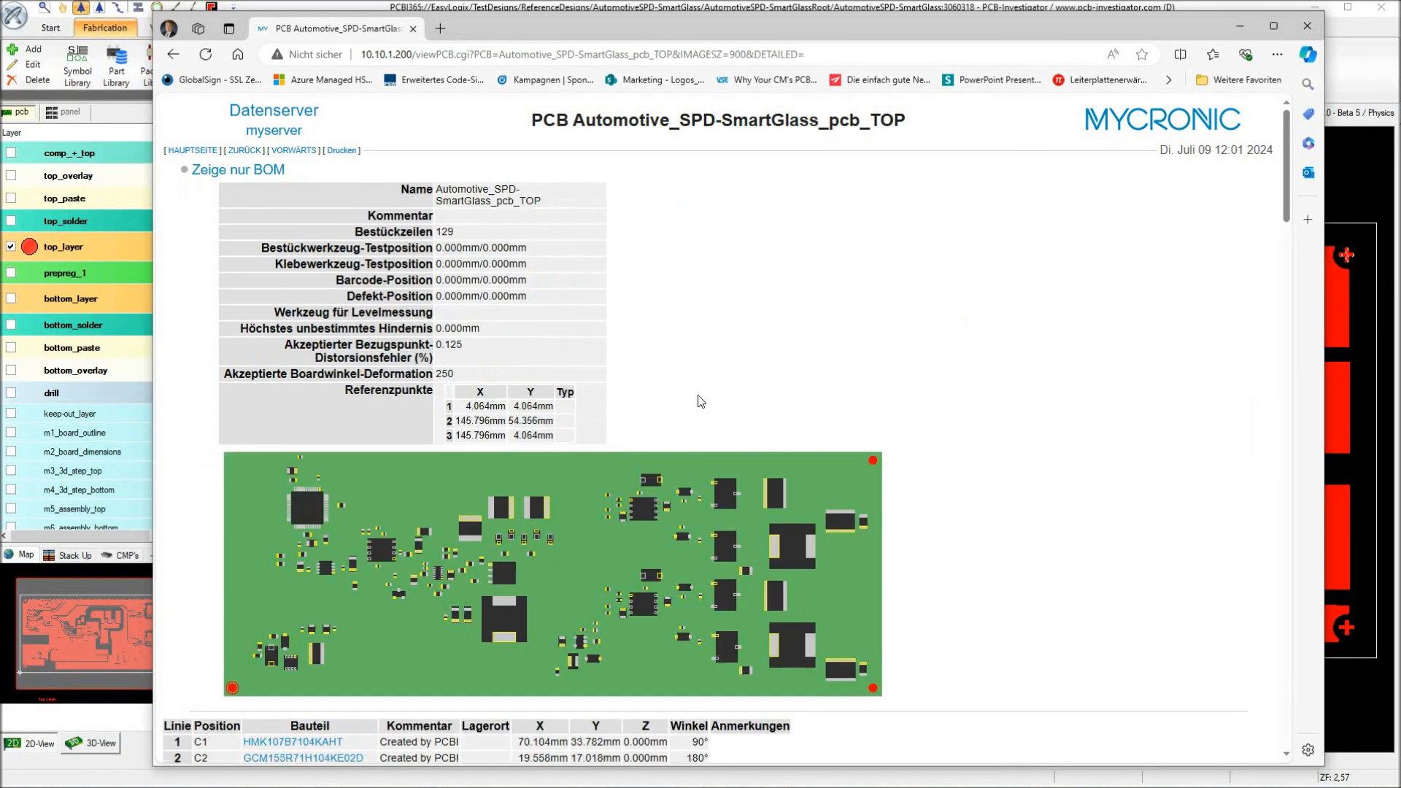
Show only the BOM of Automotive_SPD-SmartGlass_pcb_TOP and review the whole list of parts, quantities and positions.
{"action": "left_click", "coordinate": [211, 171]}
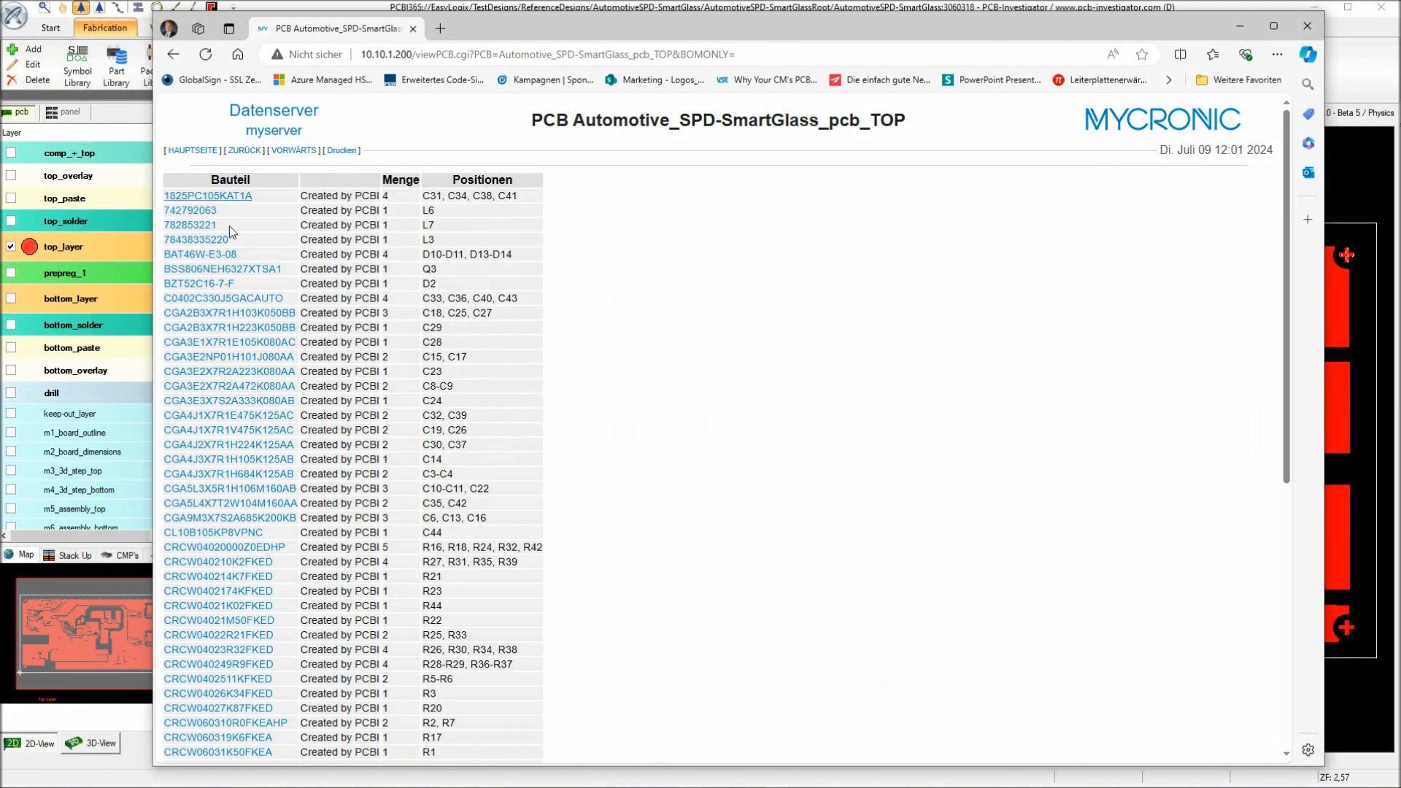
{"action": "scroll", "coordinate": [402, 591], "scroll_direction": "down", "scroll_amount": 8}
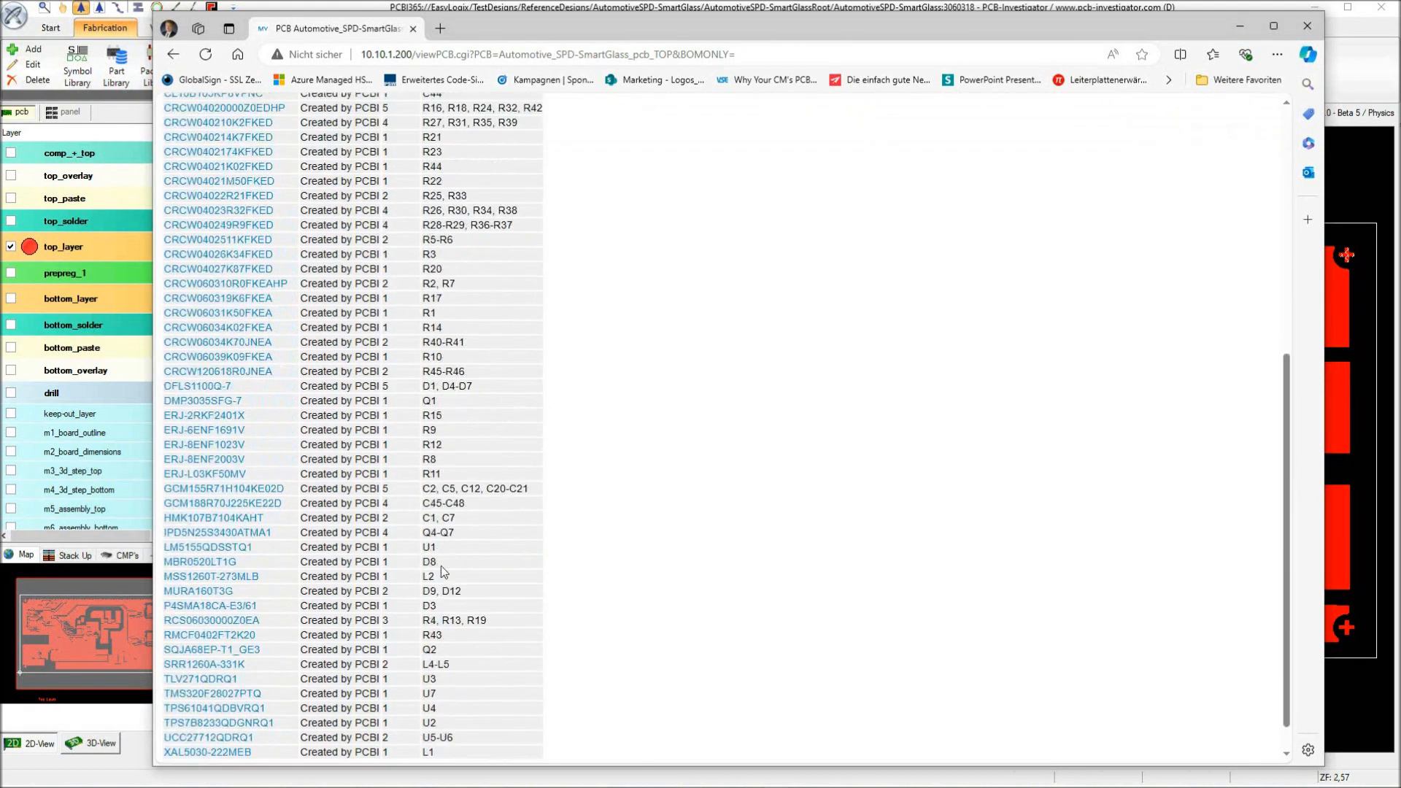
{"action": "scroll", "coordinate": [471, 556], "scroll_direction": "up", "scroll_amount": 8}
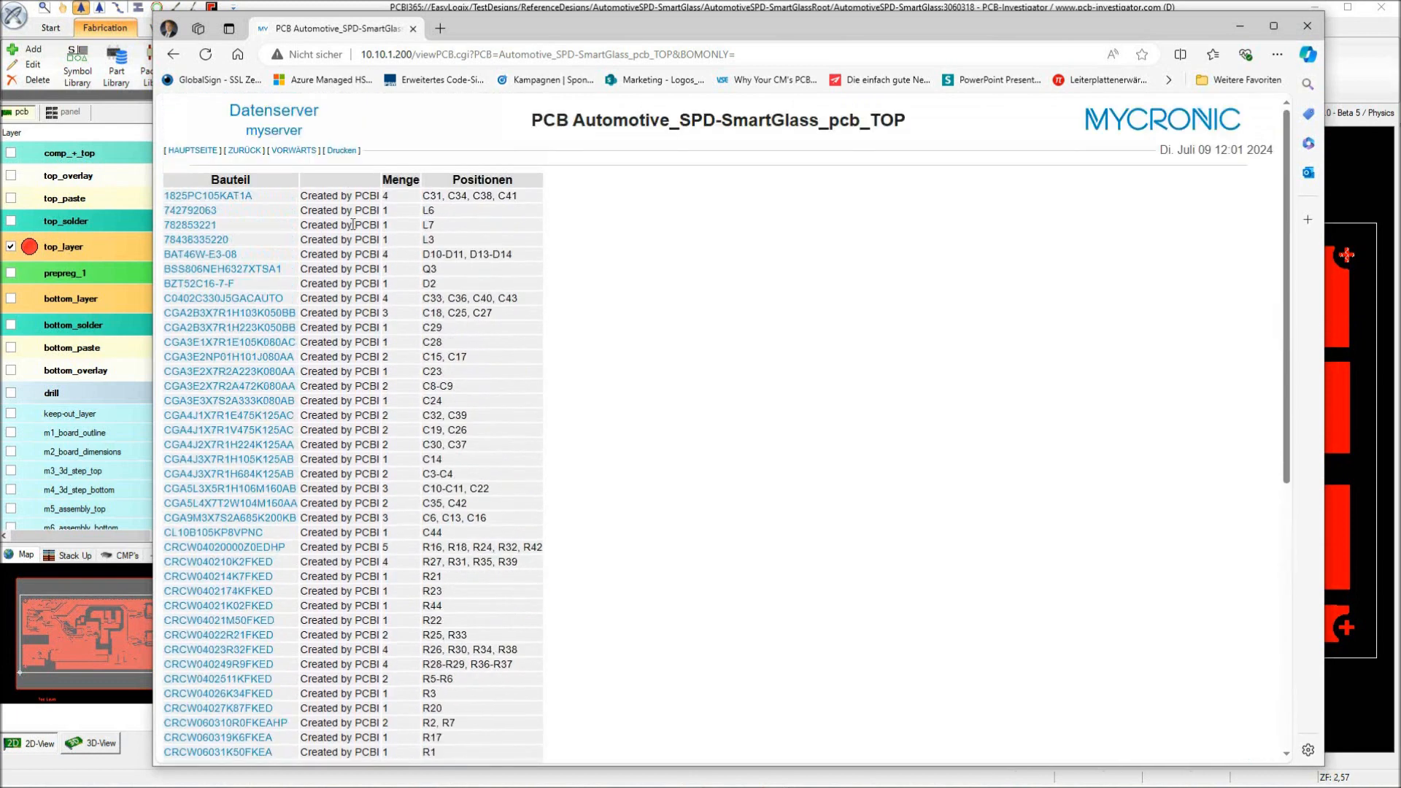
Leave the BOM view for the main menu and reopen the Automotive_SPD-SmartGlass_TOP layout from the placement data.
{"action": "left_click", "coordinate": [244, 151]}
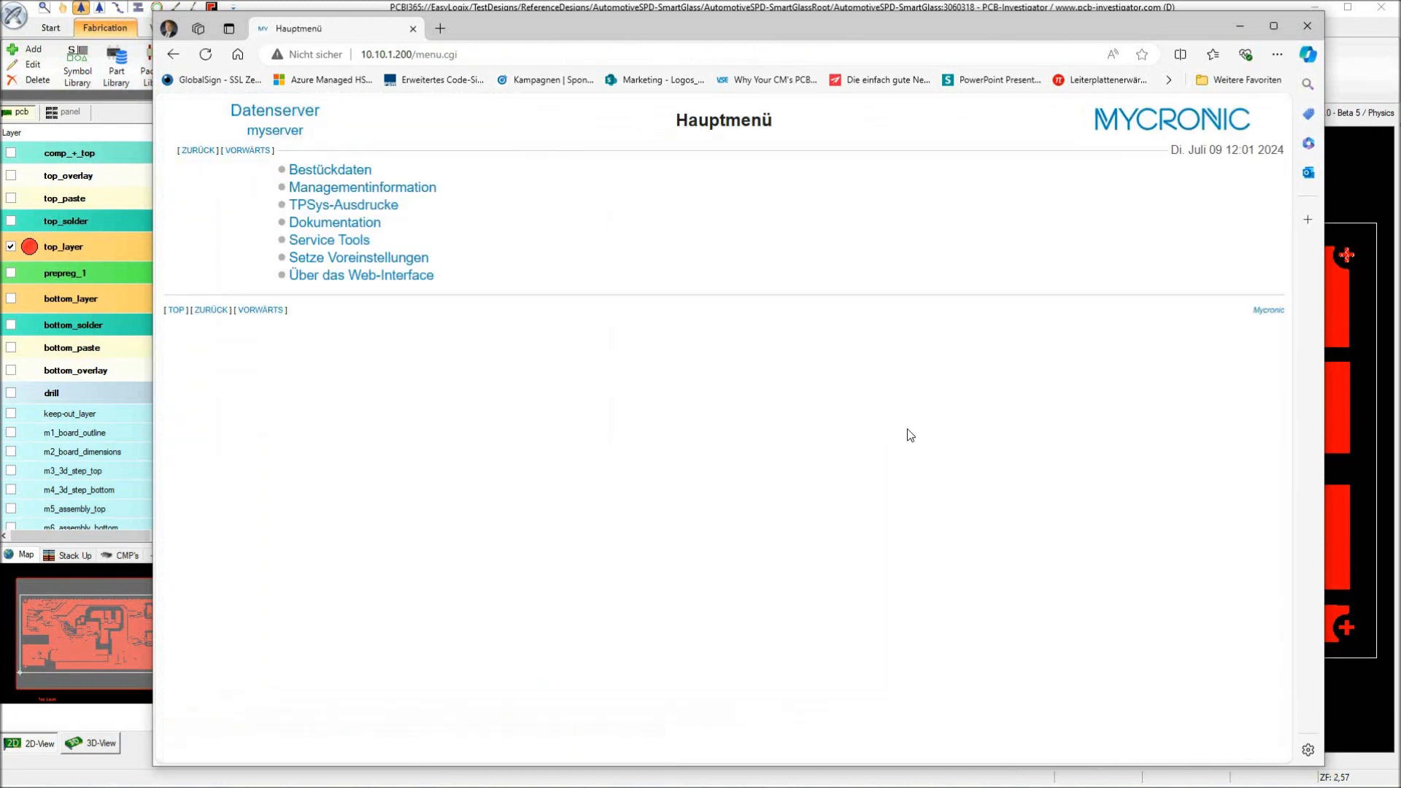
{"action": "left_click", "coordinate": [321, 173]}
{"action": "left_click", "coordinate": [303, 169]}
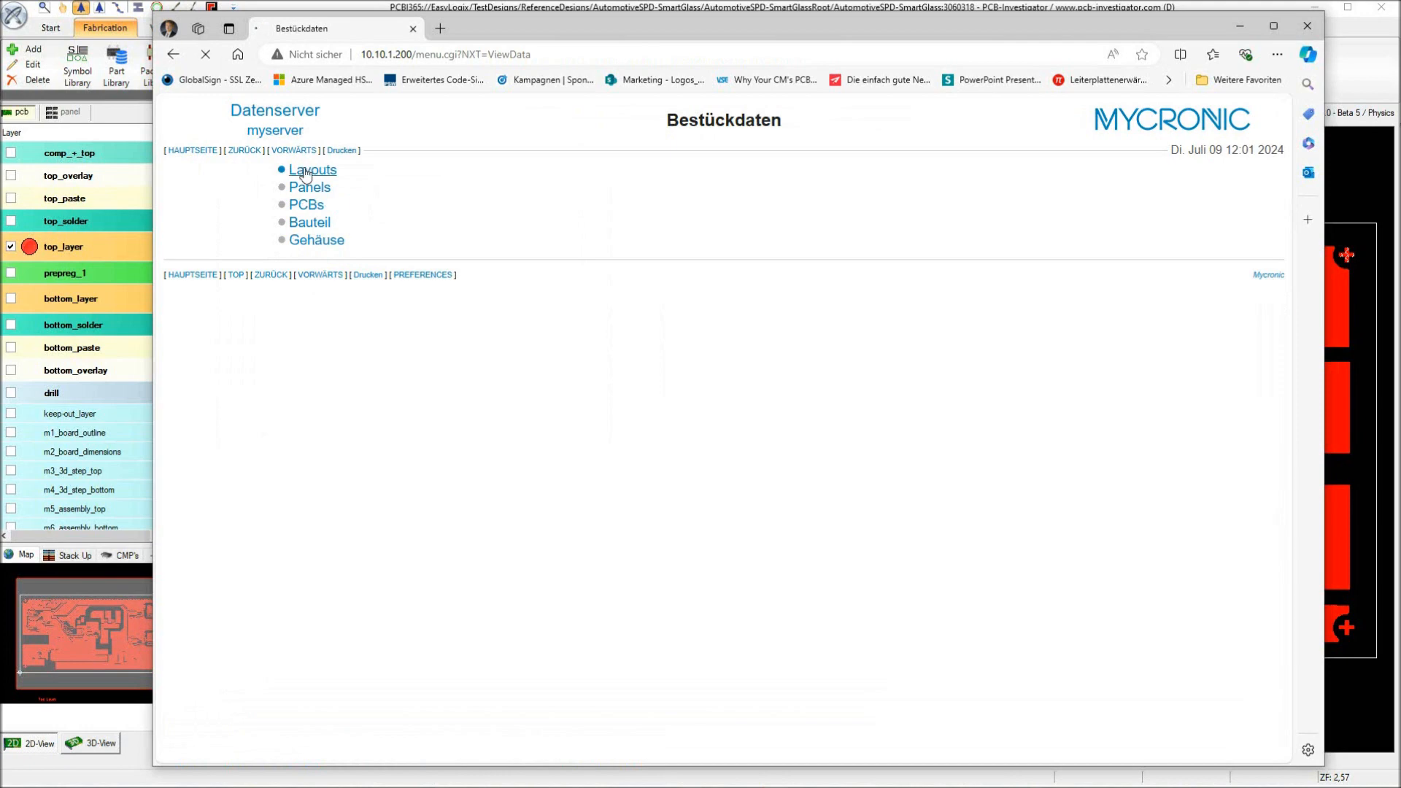
{"action": "left_click", "coordinate": [476, 295]}
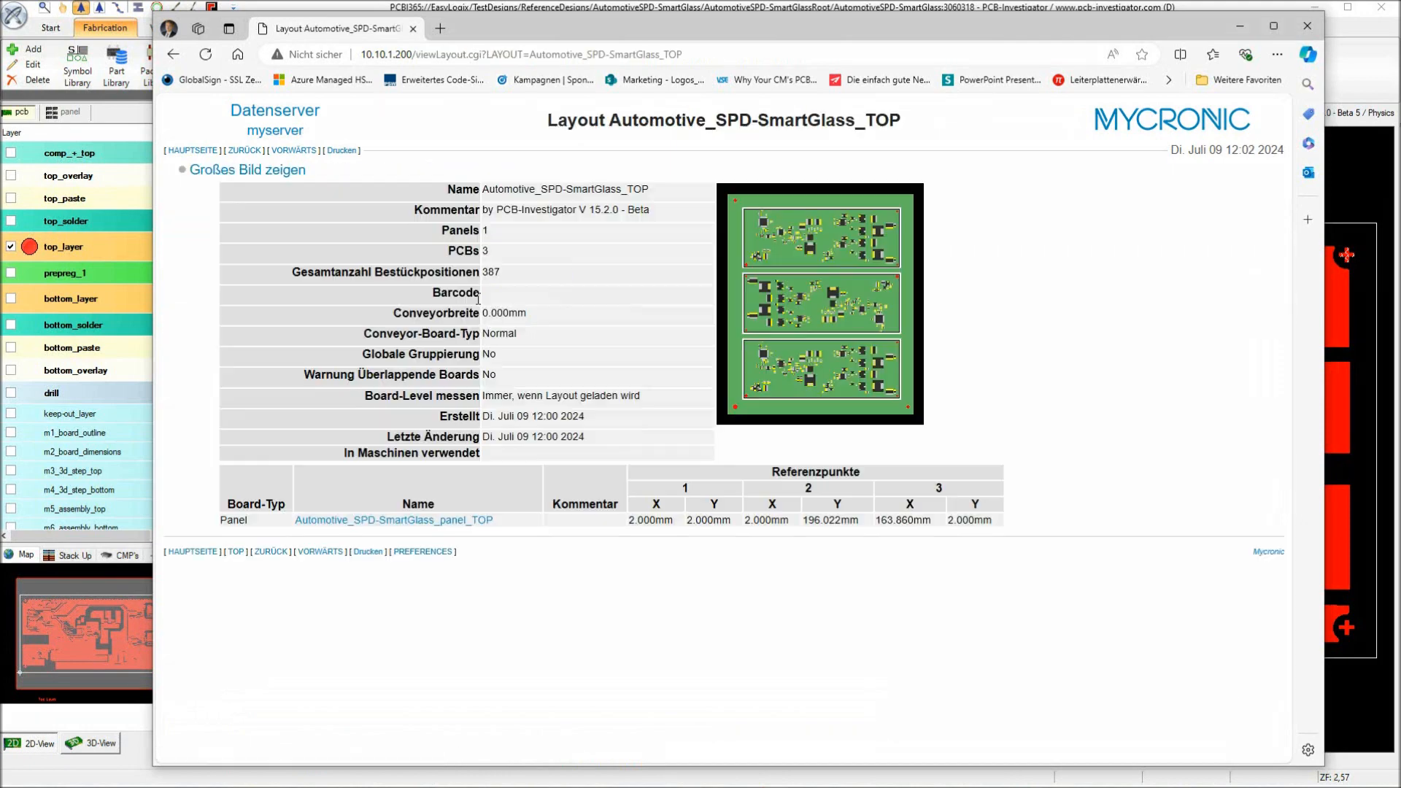